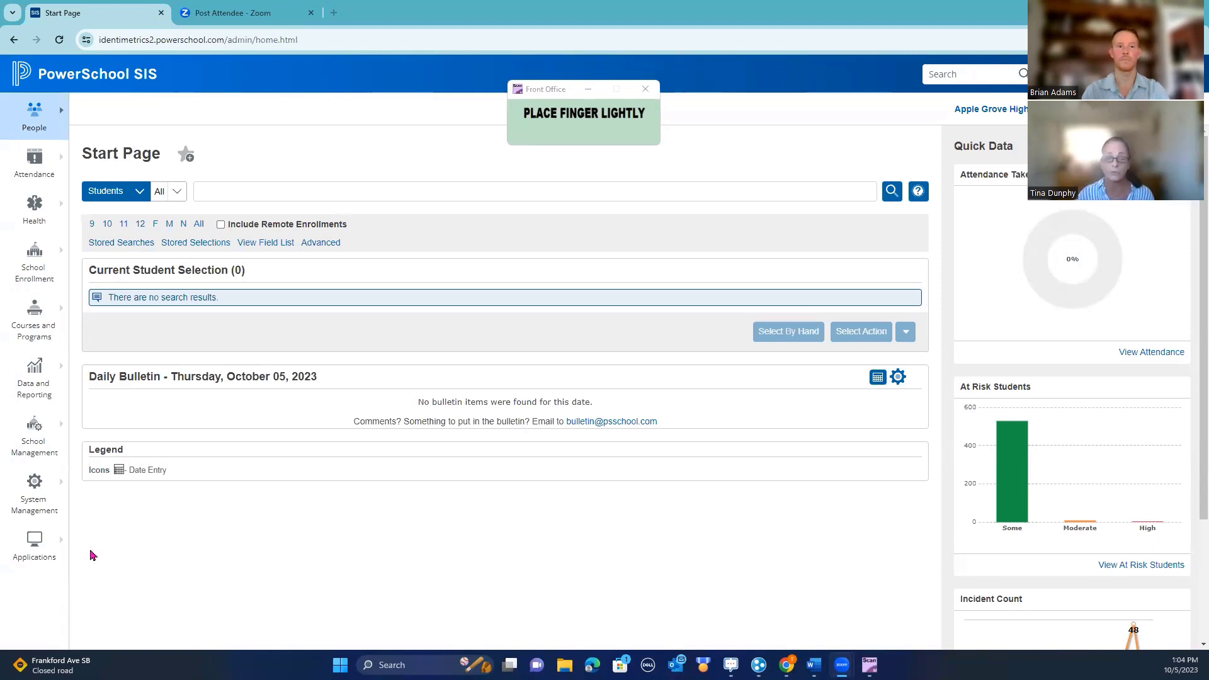
Open the Meeting Attendance scanning page under Attendance Management
click(35, 165)
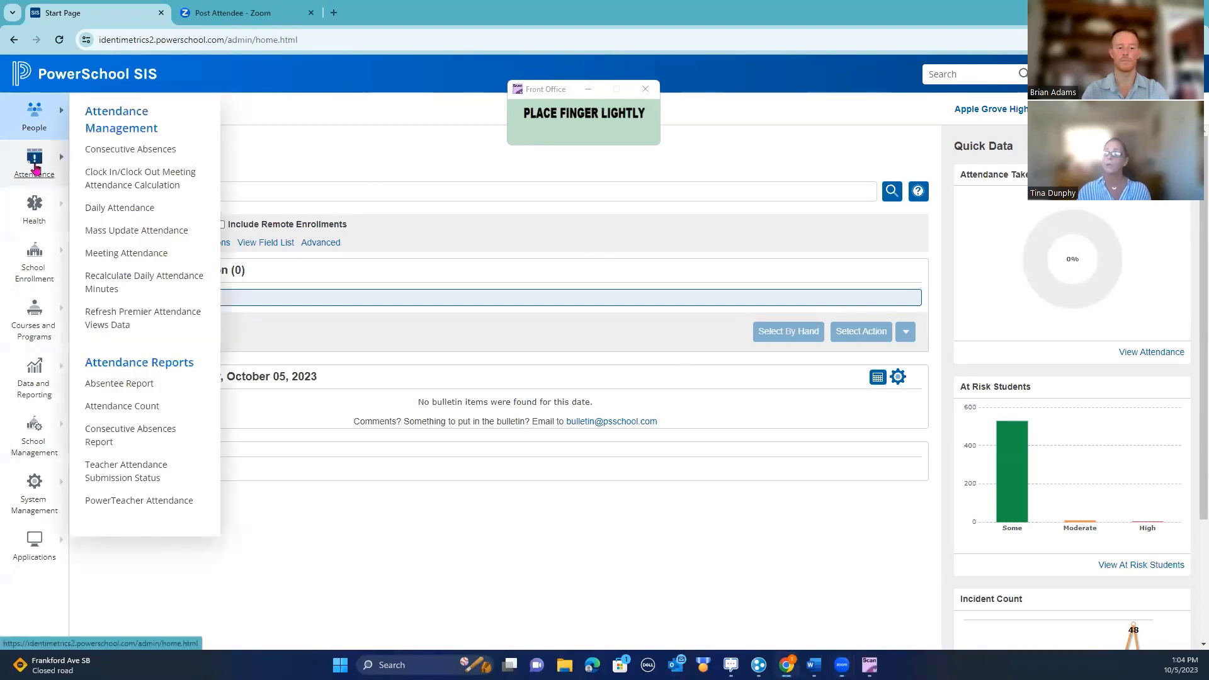
click(141, 255)
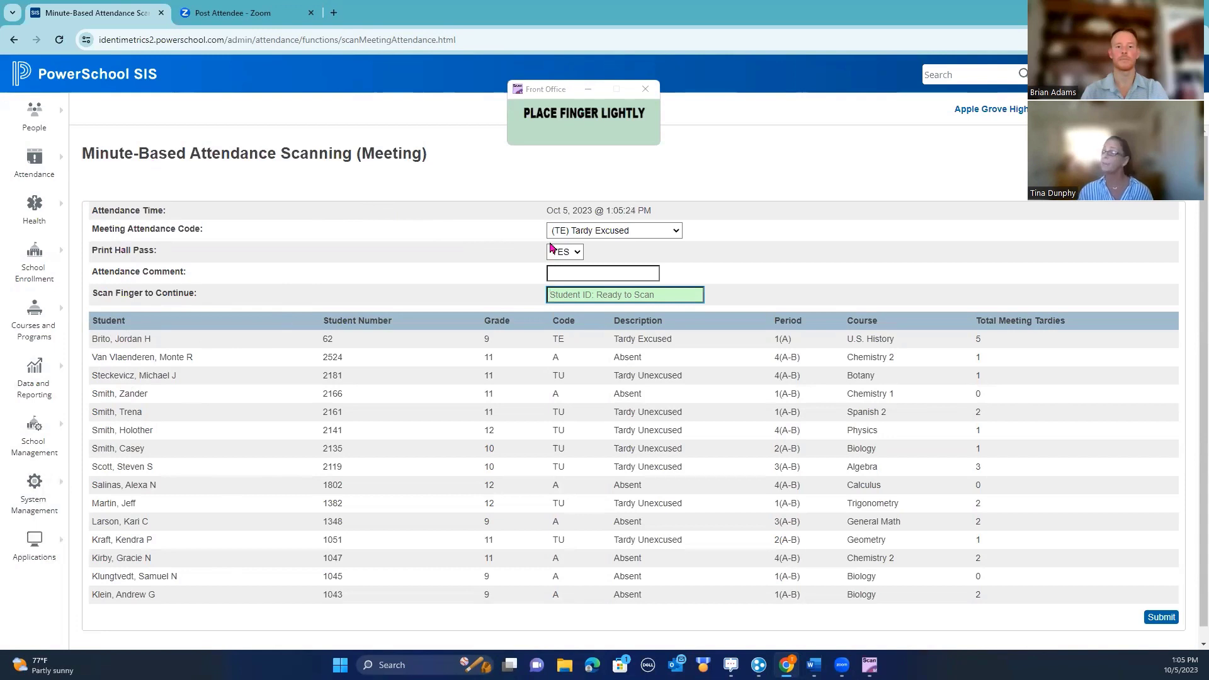
click(676, 233)
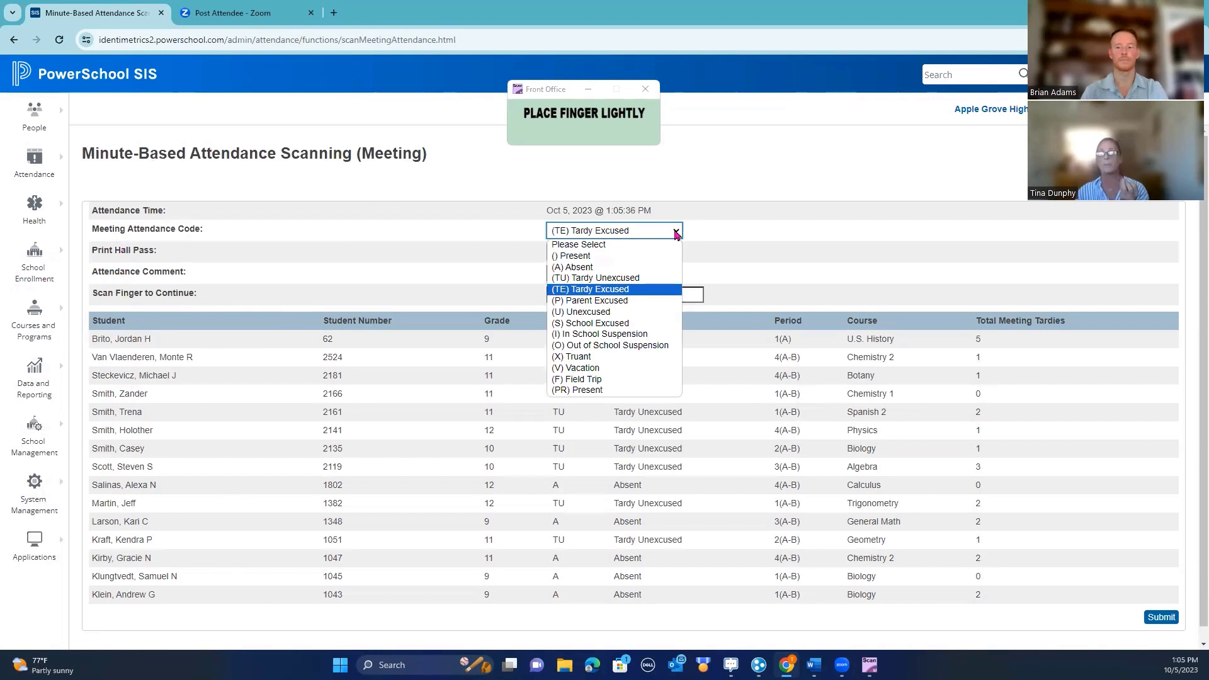
click(707, 236)
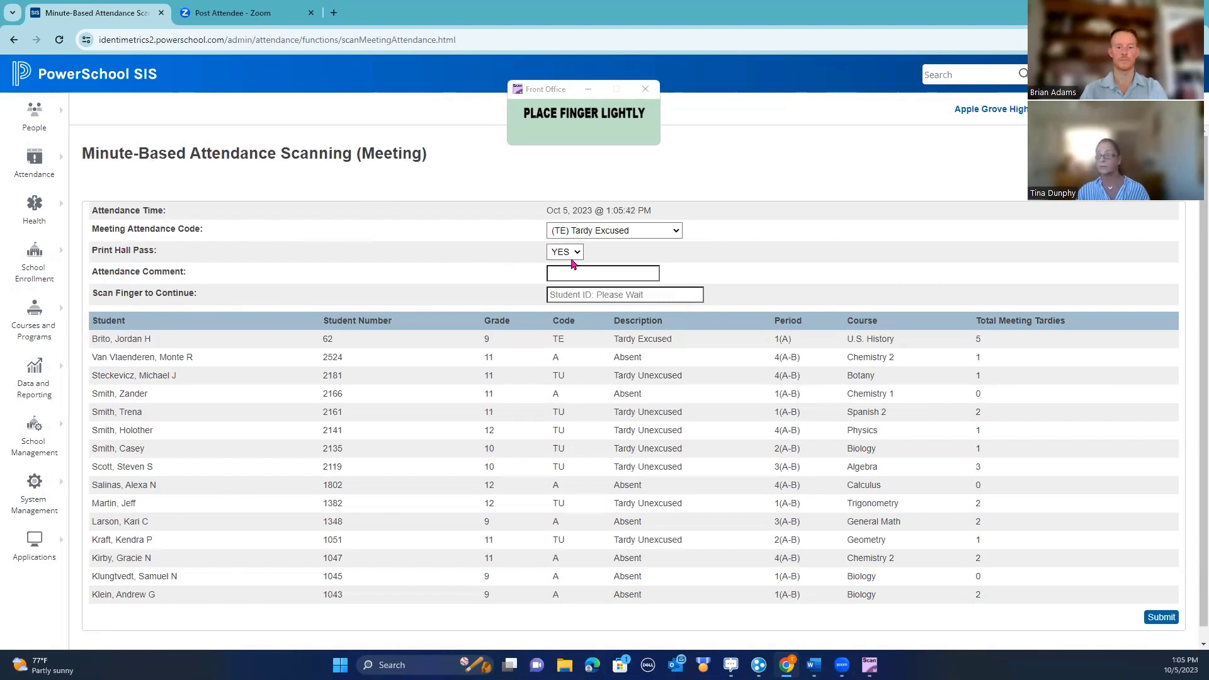
click(570, 272)
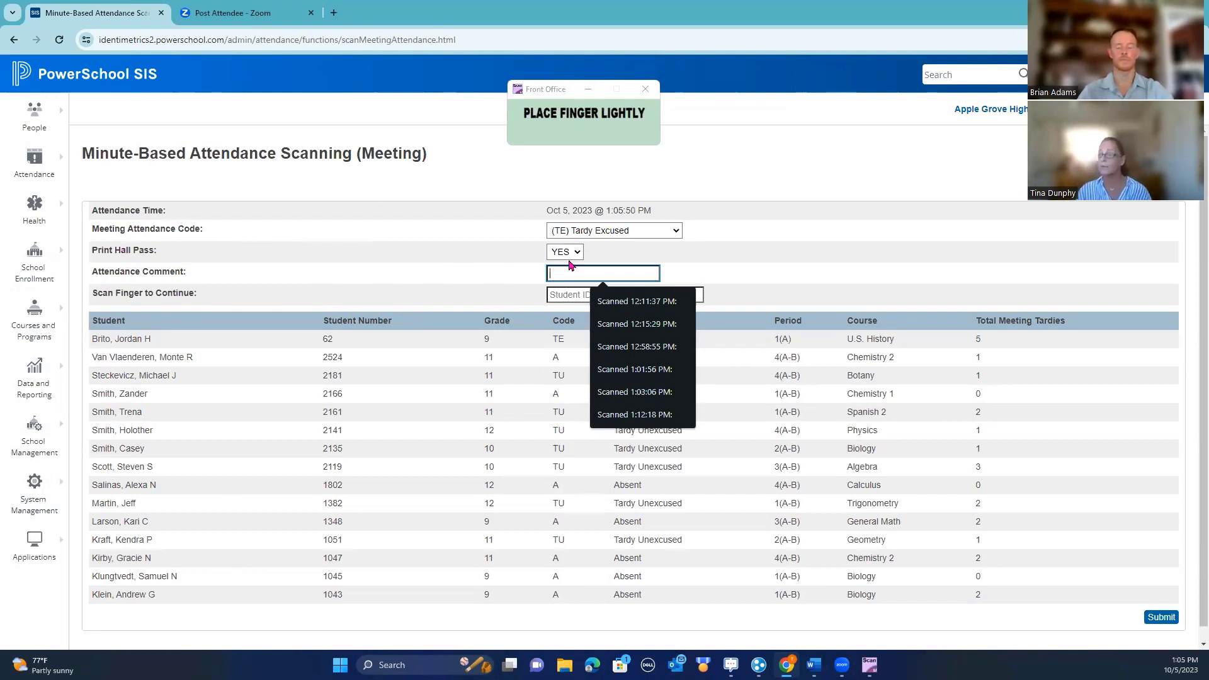
click(562, 293)
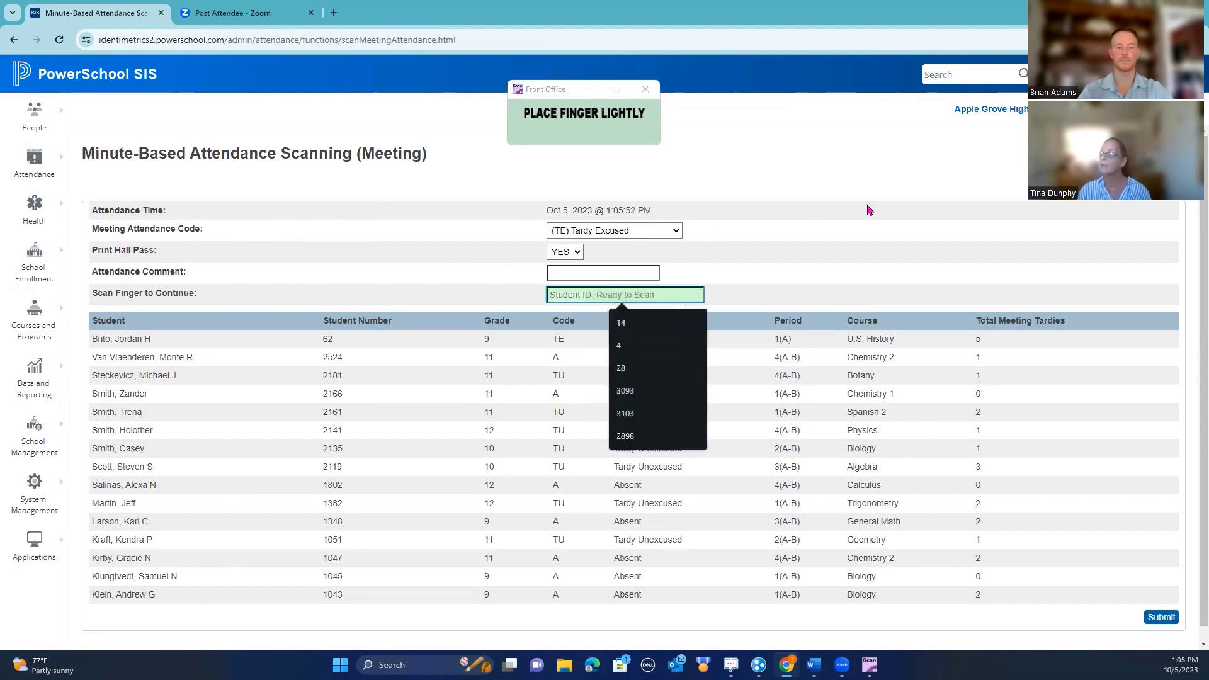
click(560, 275)
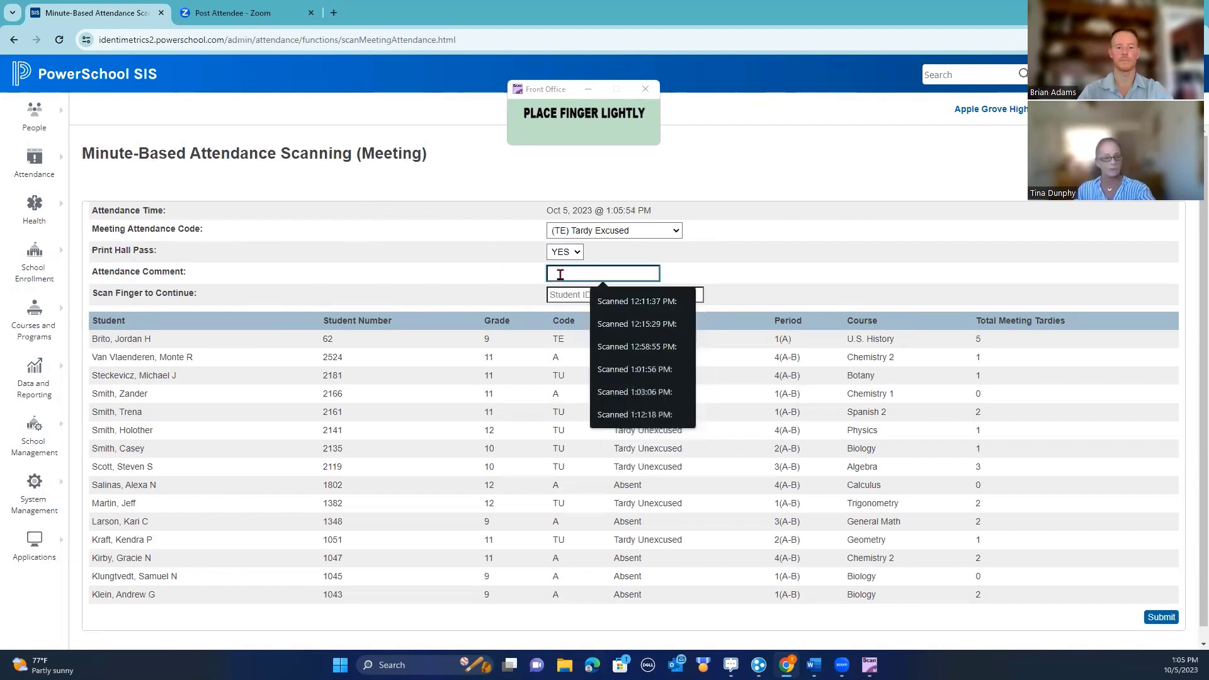
click(563, 293)
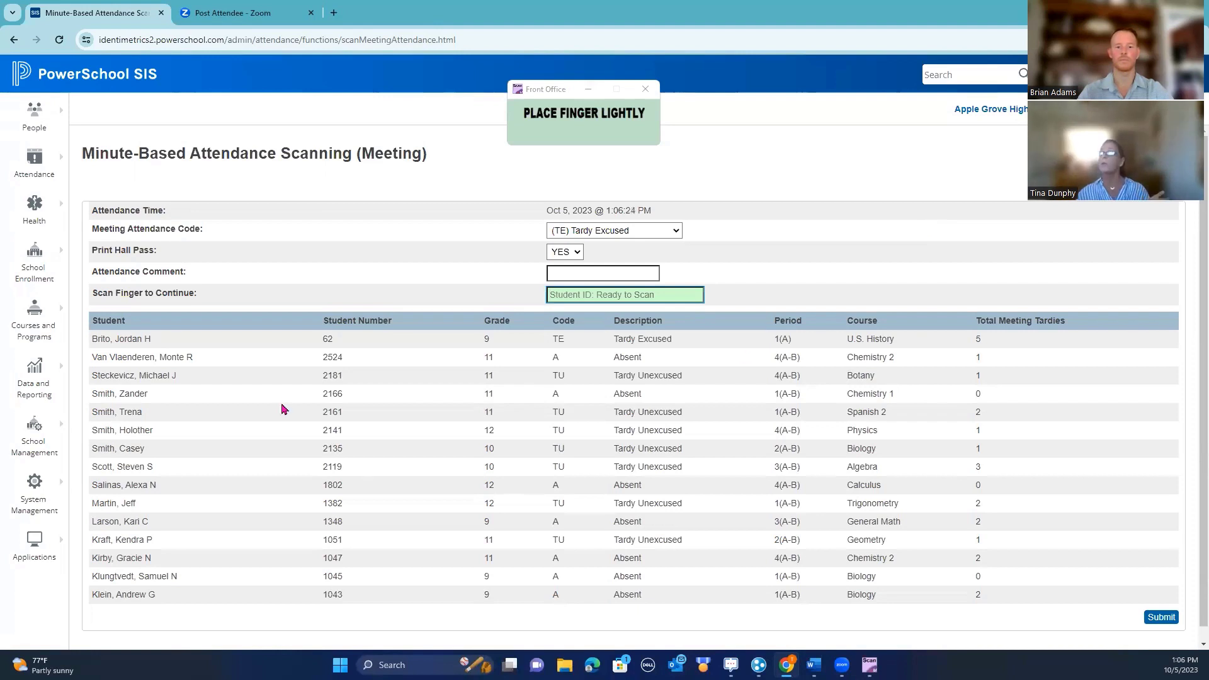
Drag the Front Office fingerprint prompt window further to the right
click(538, 90)
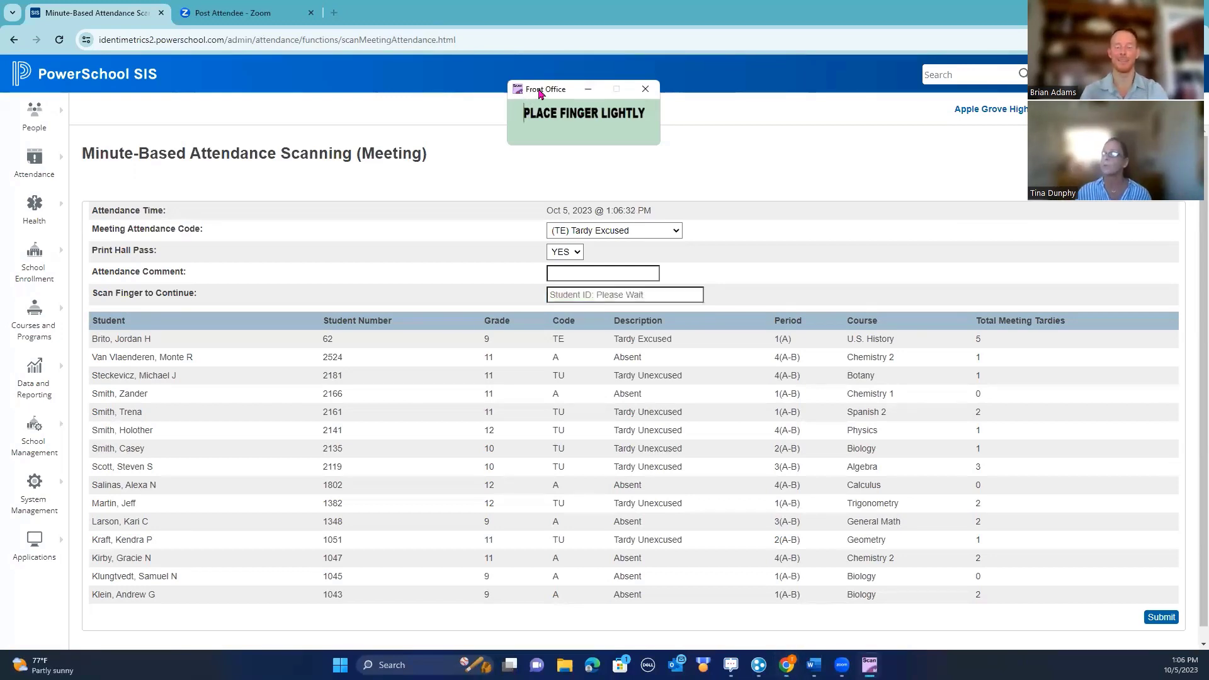
drag(539, 89, 650, 100)
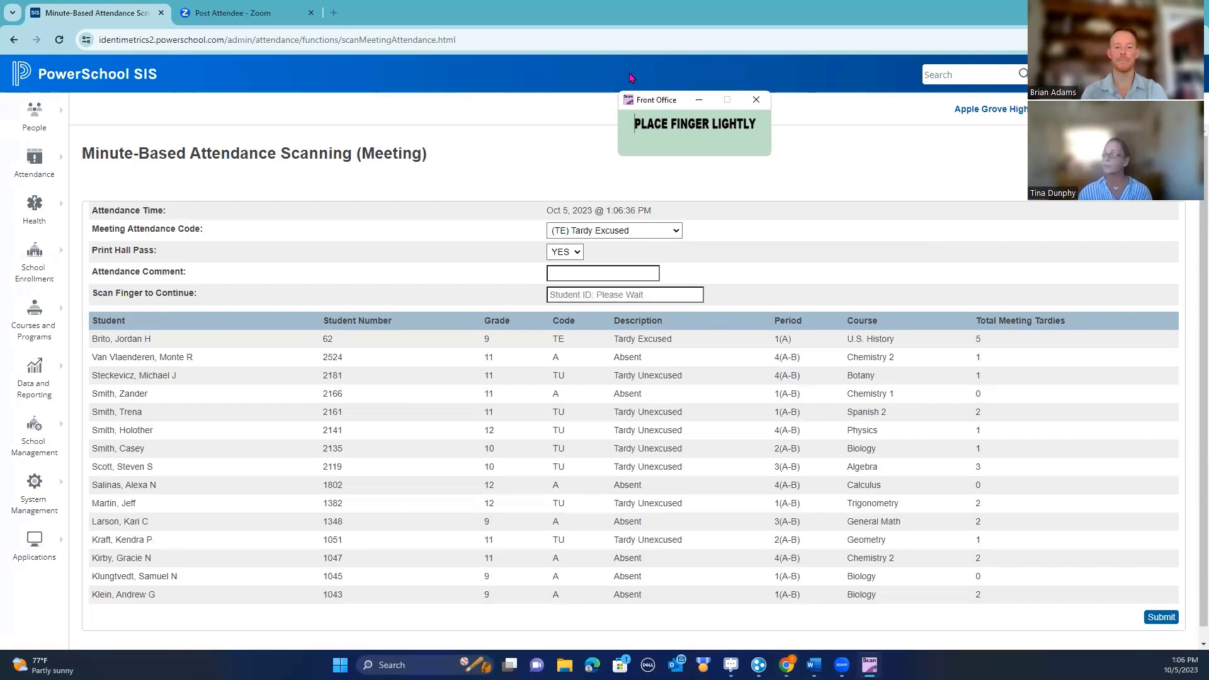
Ready the scanning page for a student's TE Tardy Excused fingerprint scan
click(570, 273)
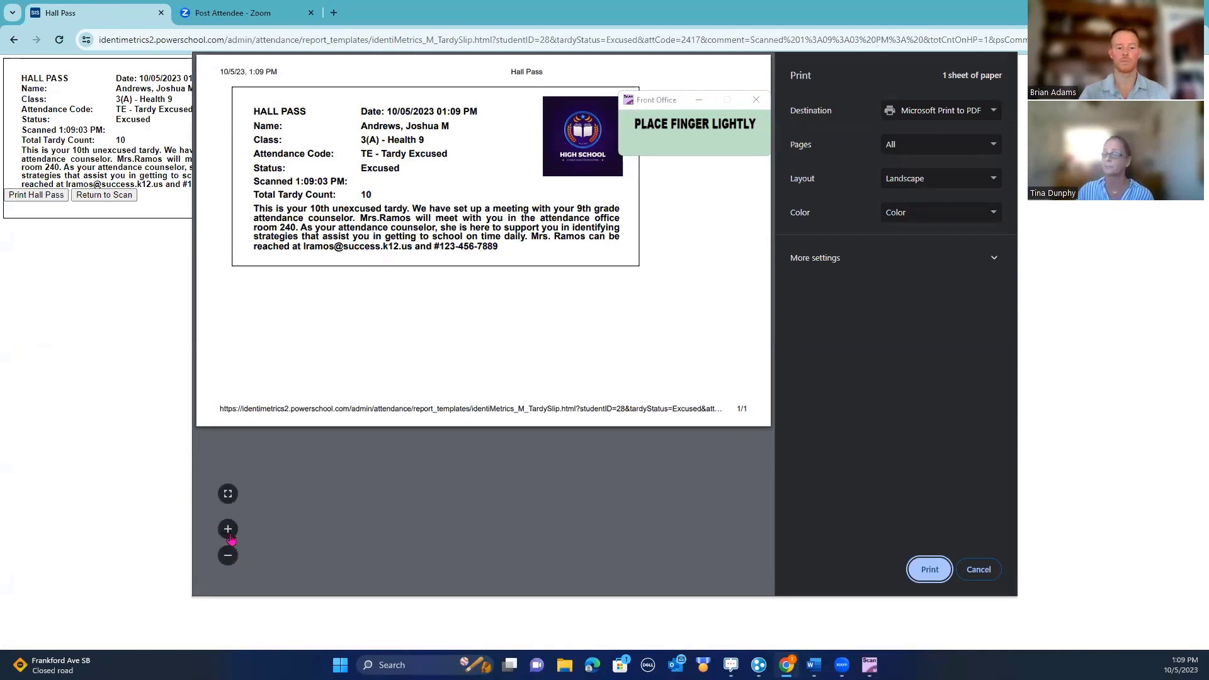
Review the Health 9 10th-tardy hall pass preview, hide the fingerprint prompt, and cancel printing
click(226, 534)
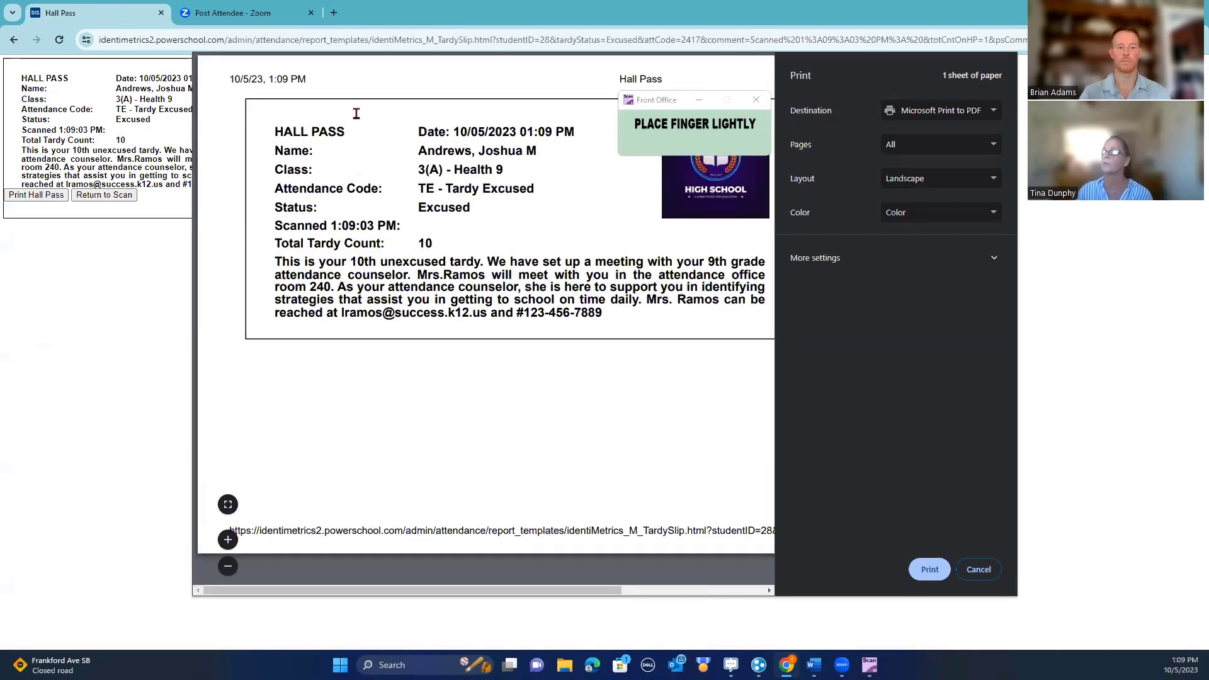
click(228, 567)
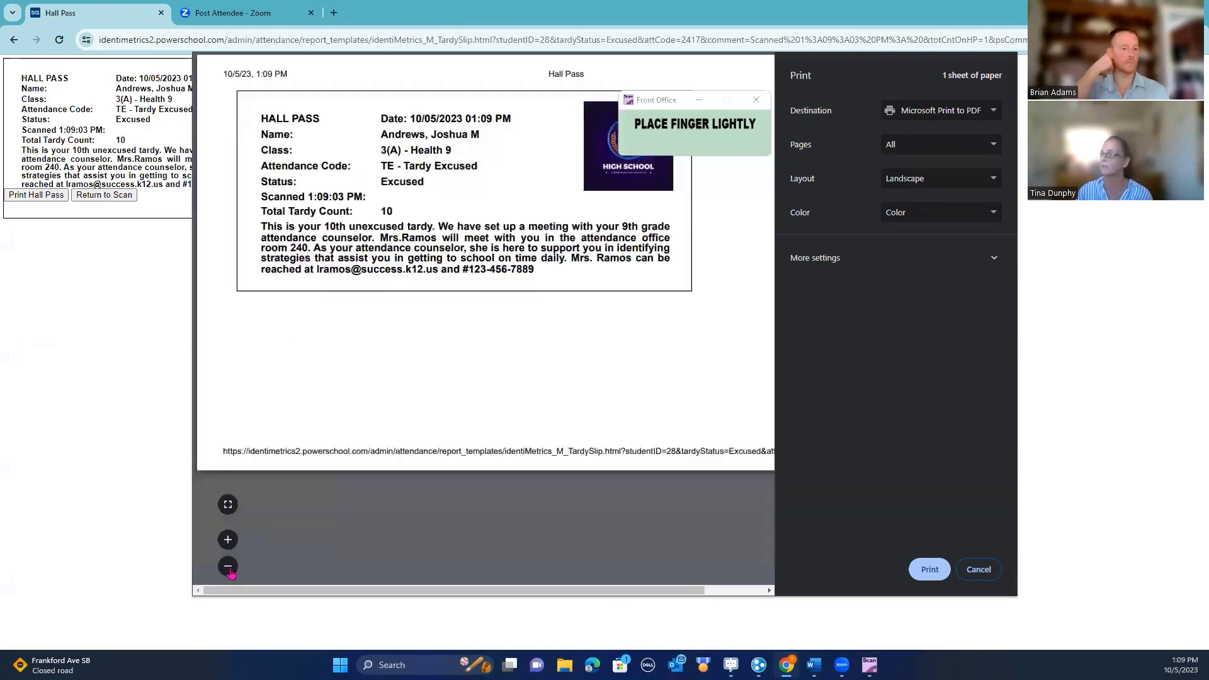
click(648, 105)
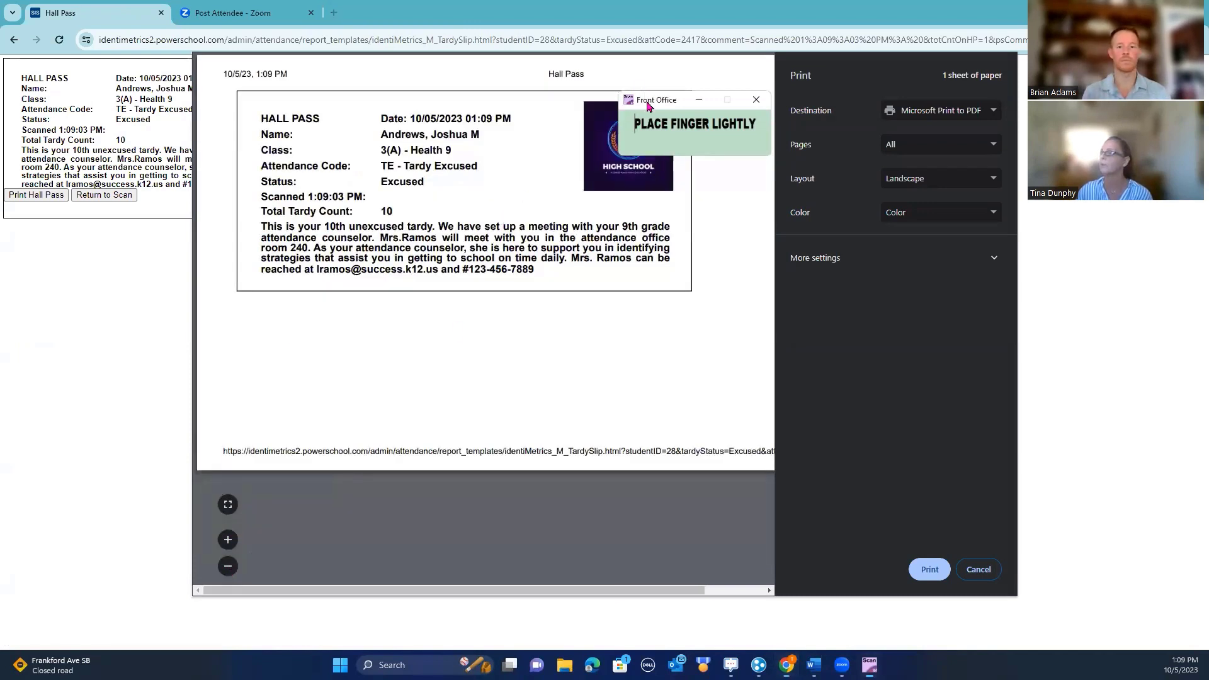
click(699, 100)
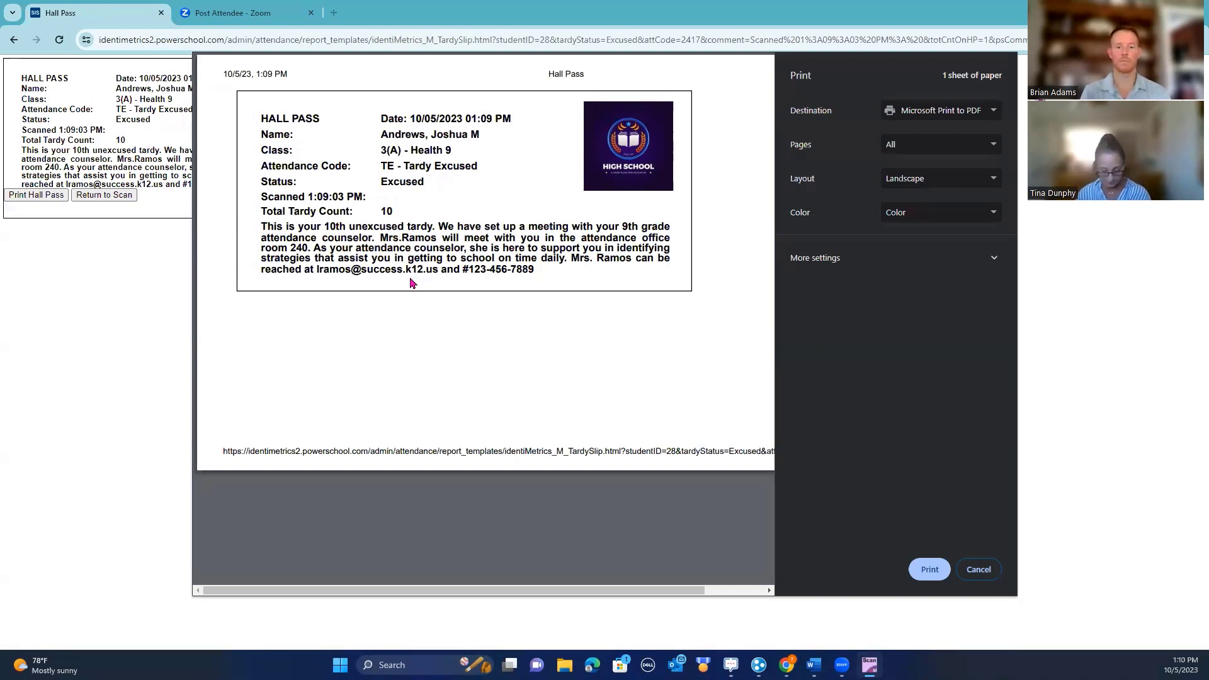
click(980, 572)
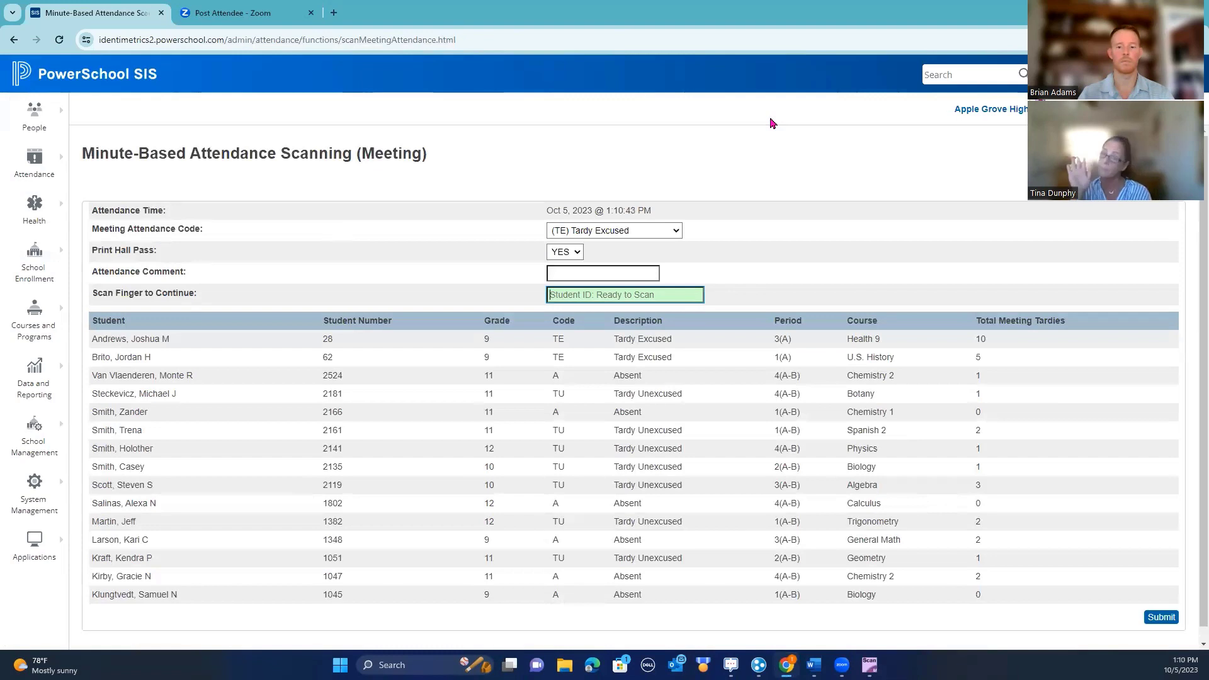
Scan the student's ID as Tardy Excused and cancel printing the 4th-tardy hall pass
text(35)
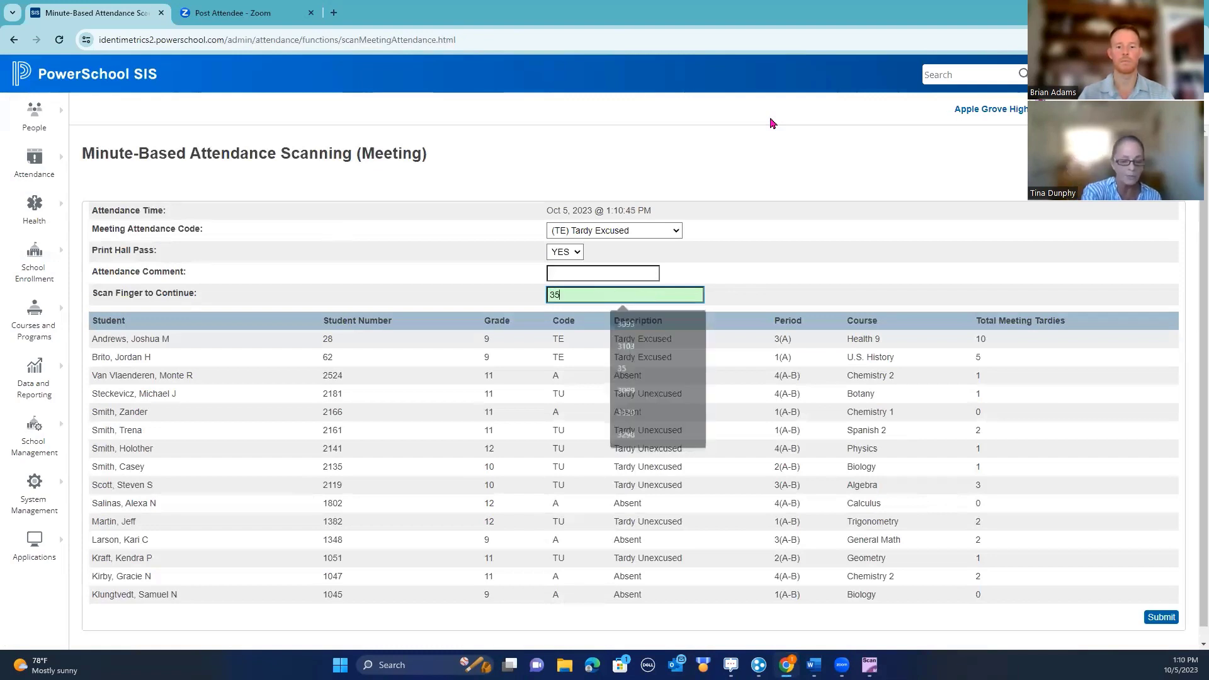
key(Return)
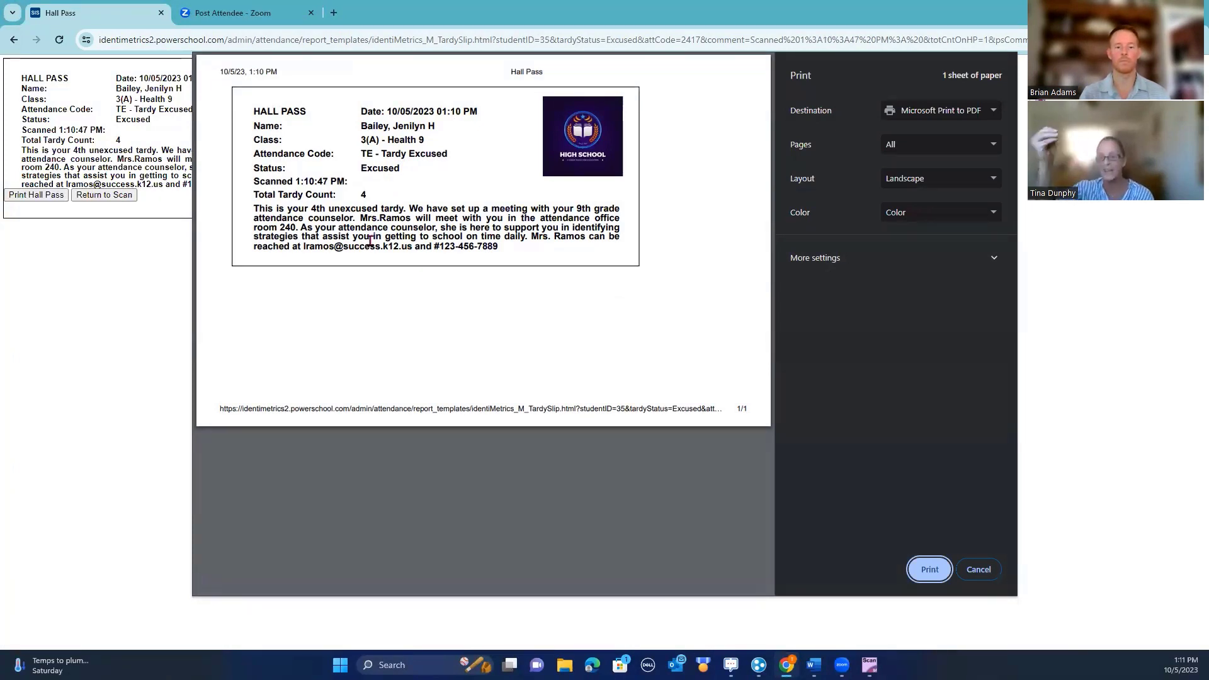
click(990, 576)
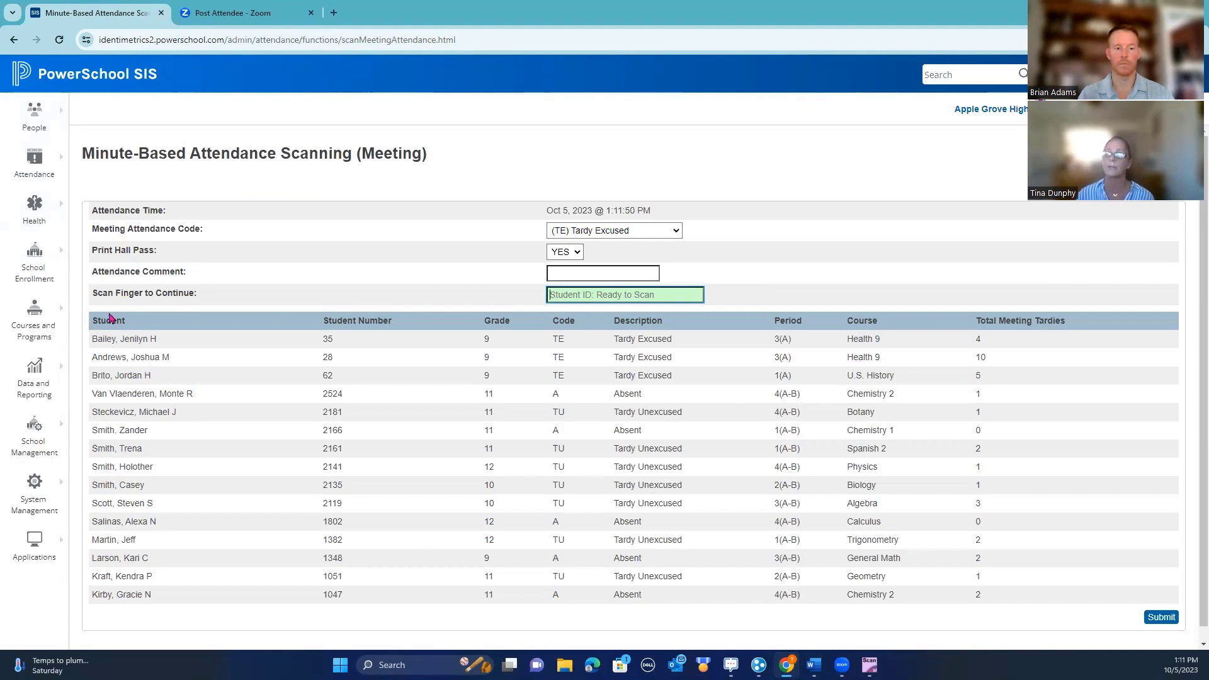
Show the meeting's 17 tardy students and open one student's attendance record
click(39, 161)
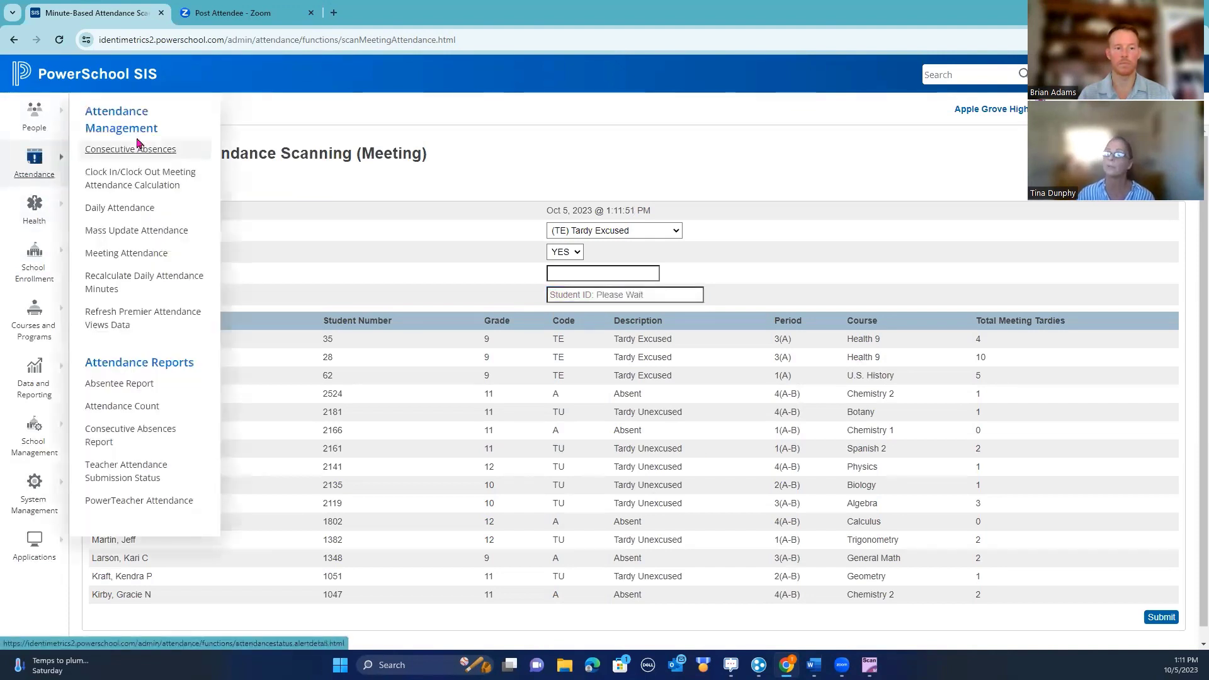
click(116, 253)
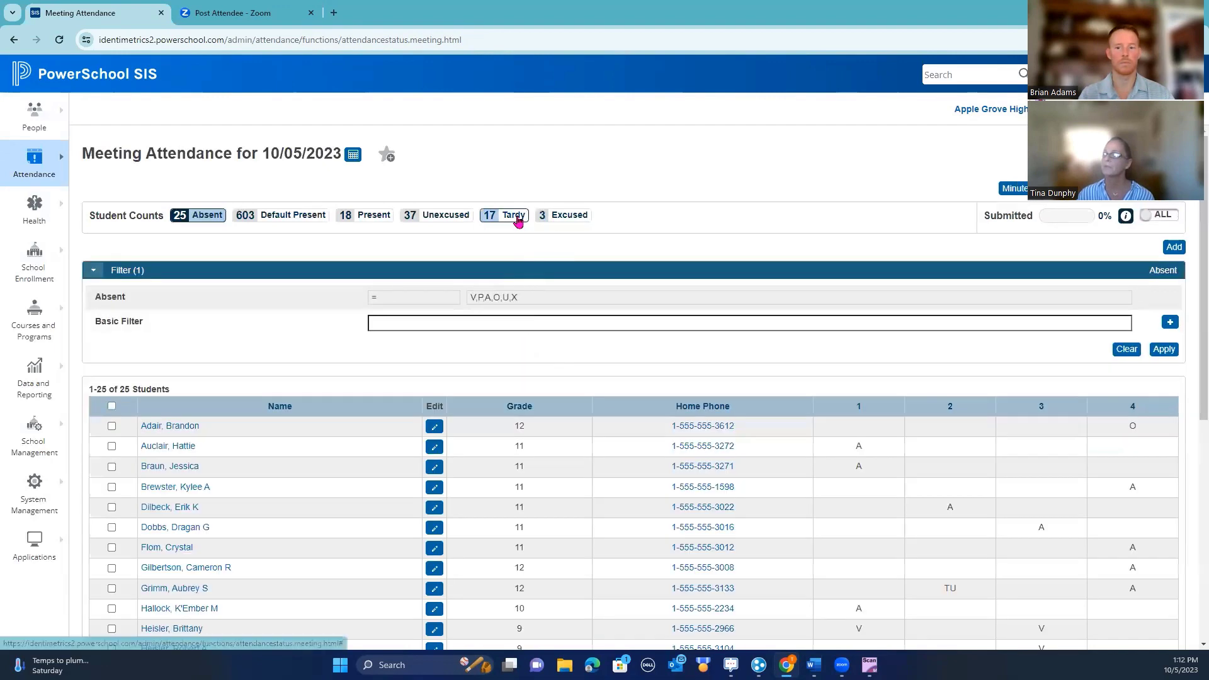
click(514, 215)
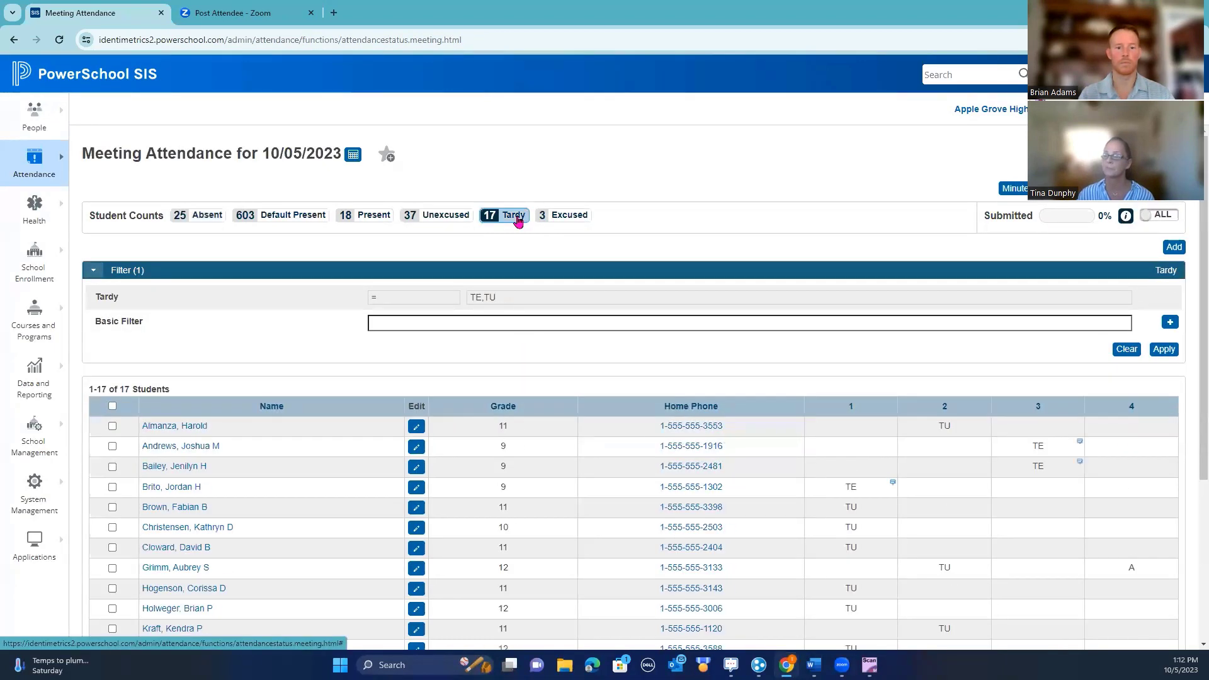
click(212, 449)
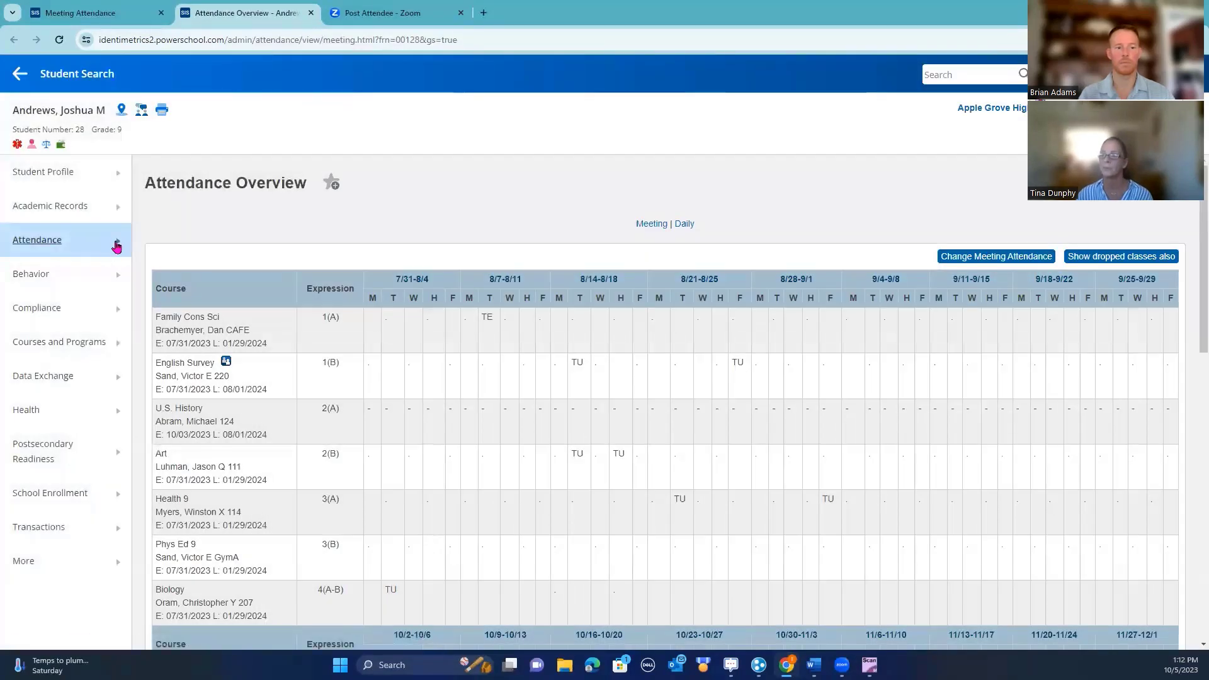
View Thursday's TE tardy comment from 1:09:03 PM without saving, then return to the Start Page
mouse_move(116, 247)
click(157, 236)
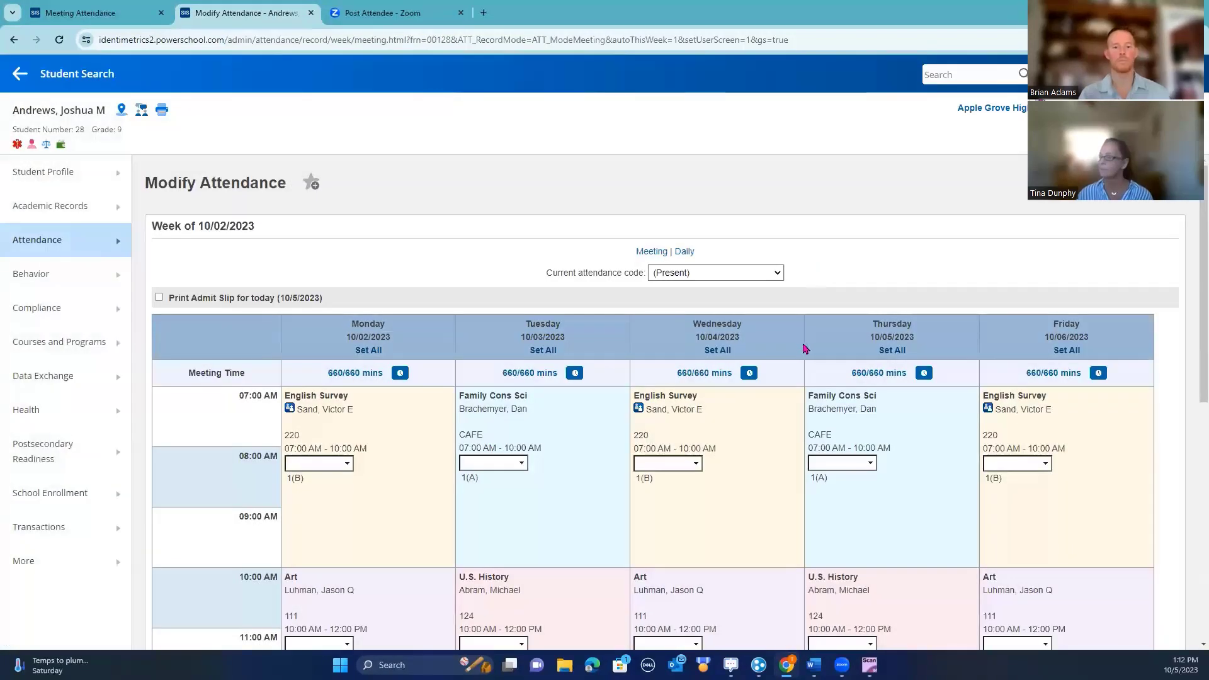
scroll(806, 353, down, 4)
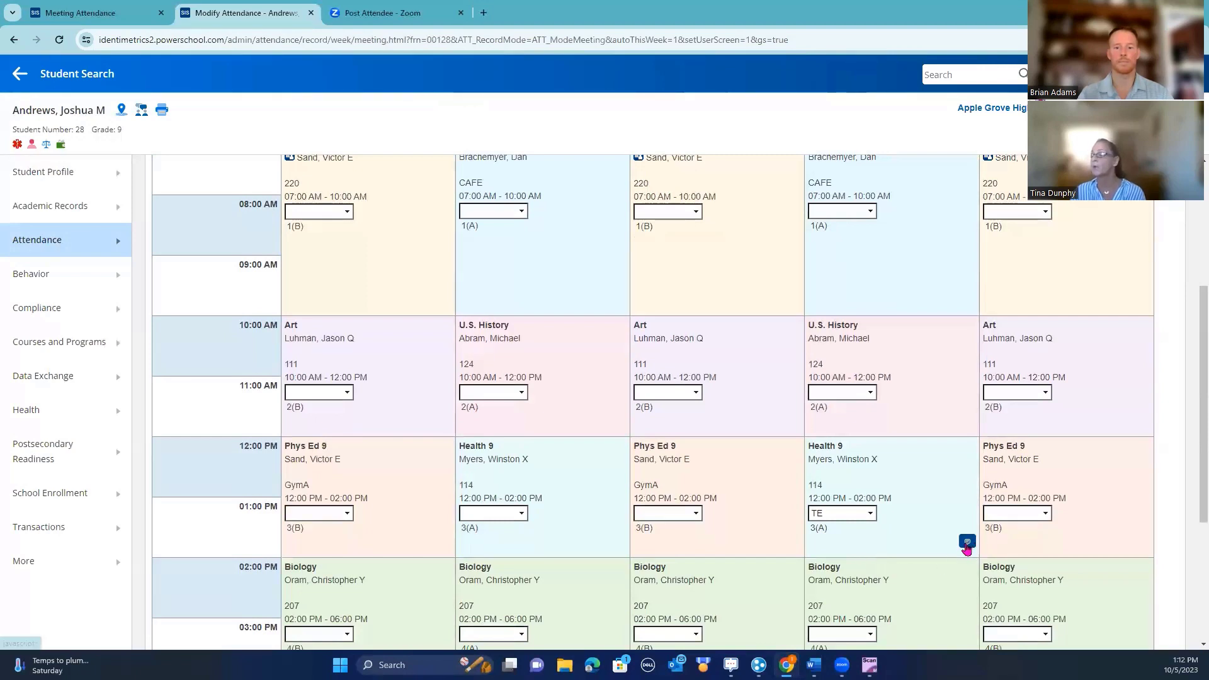
click(968, 545)
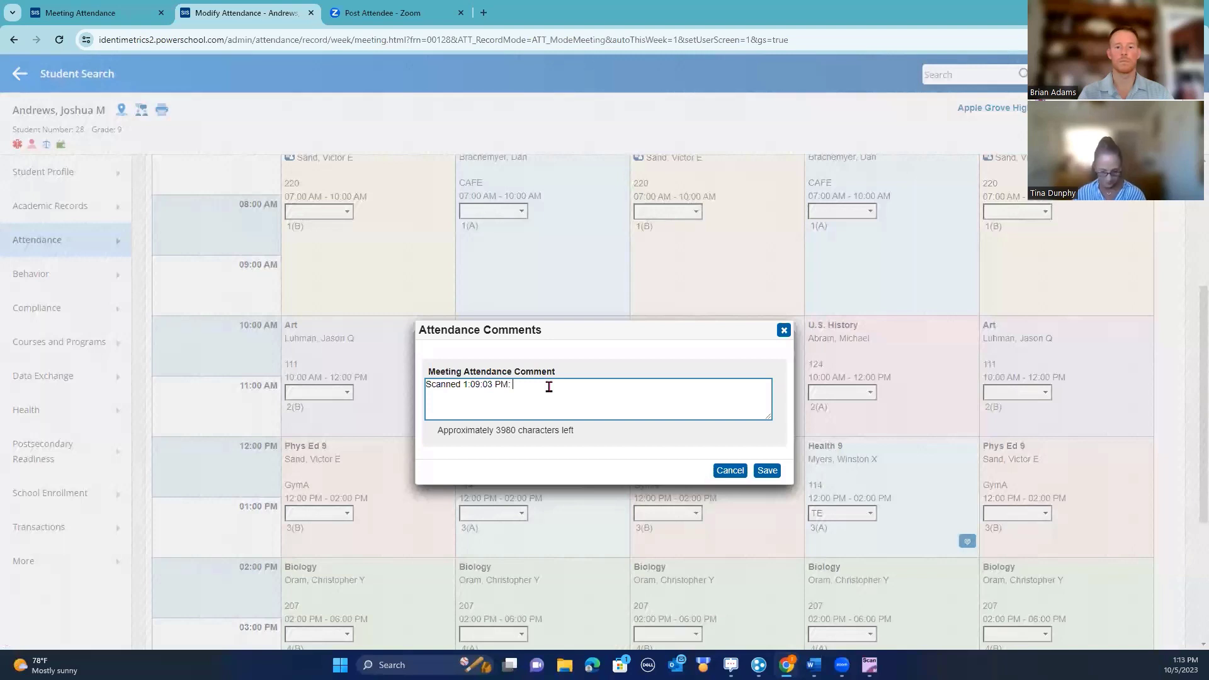
click(732, 473)
click(21, 75)
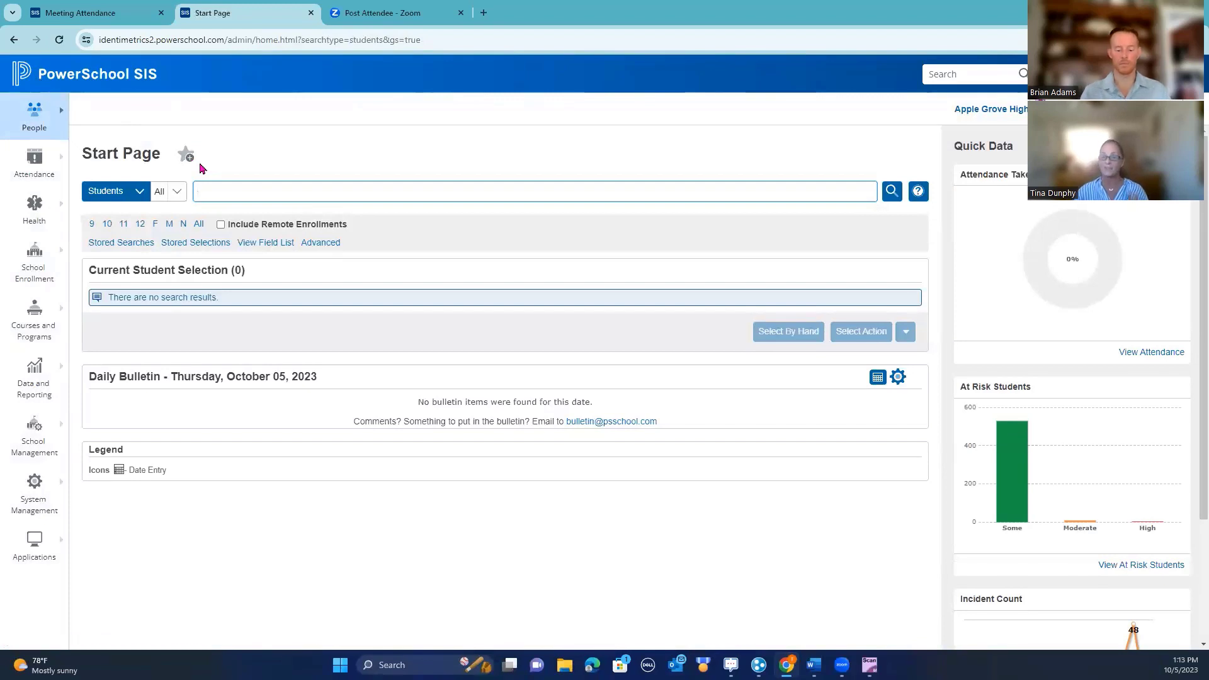
Open the All Scan Listing for the 23-24 S1 term from the Attendance menu
click(36, 166)
click(135, 253)
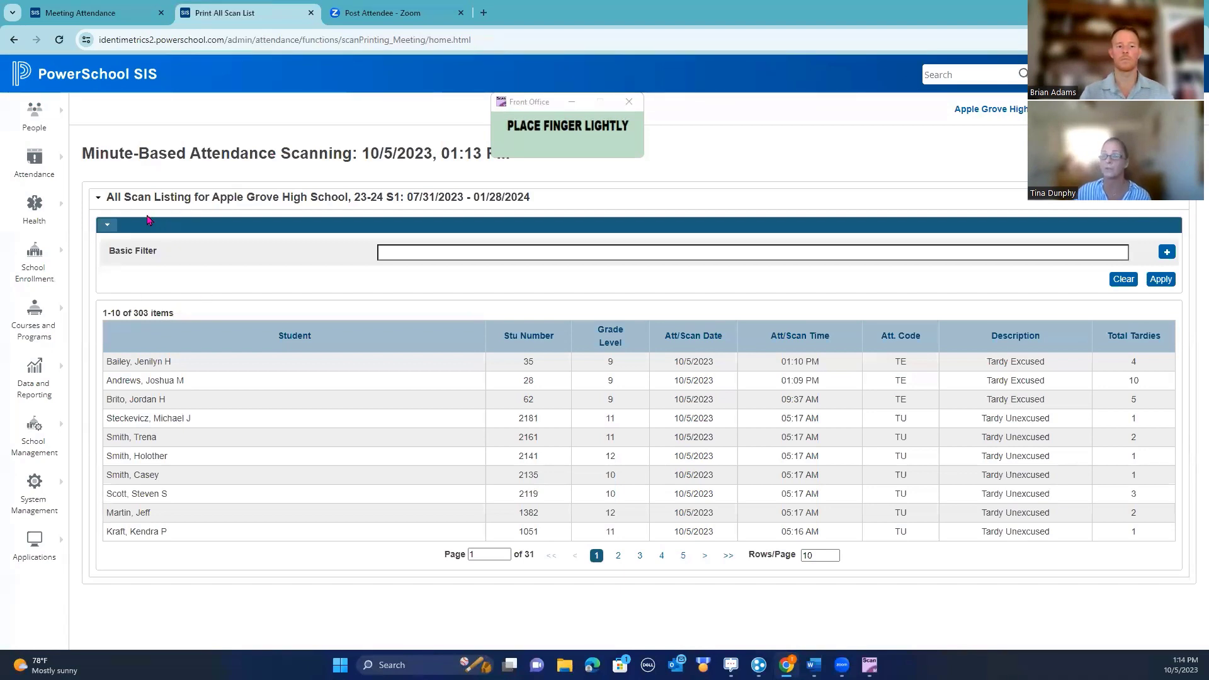
Add Basic Filter rows for Student, Stu Number, Grade Level, Att/Scan Date, Att. Code, Description and Total Tardies
click(403, 255)
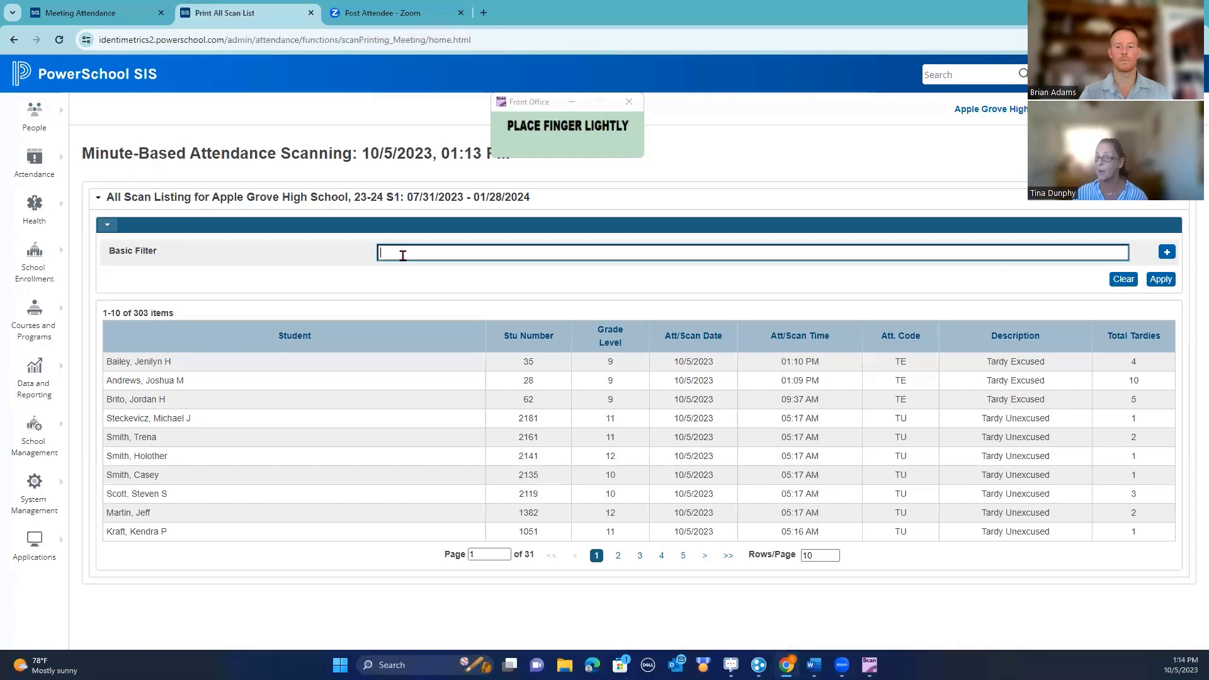
click(1167, 254)
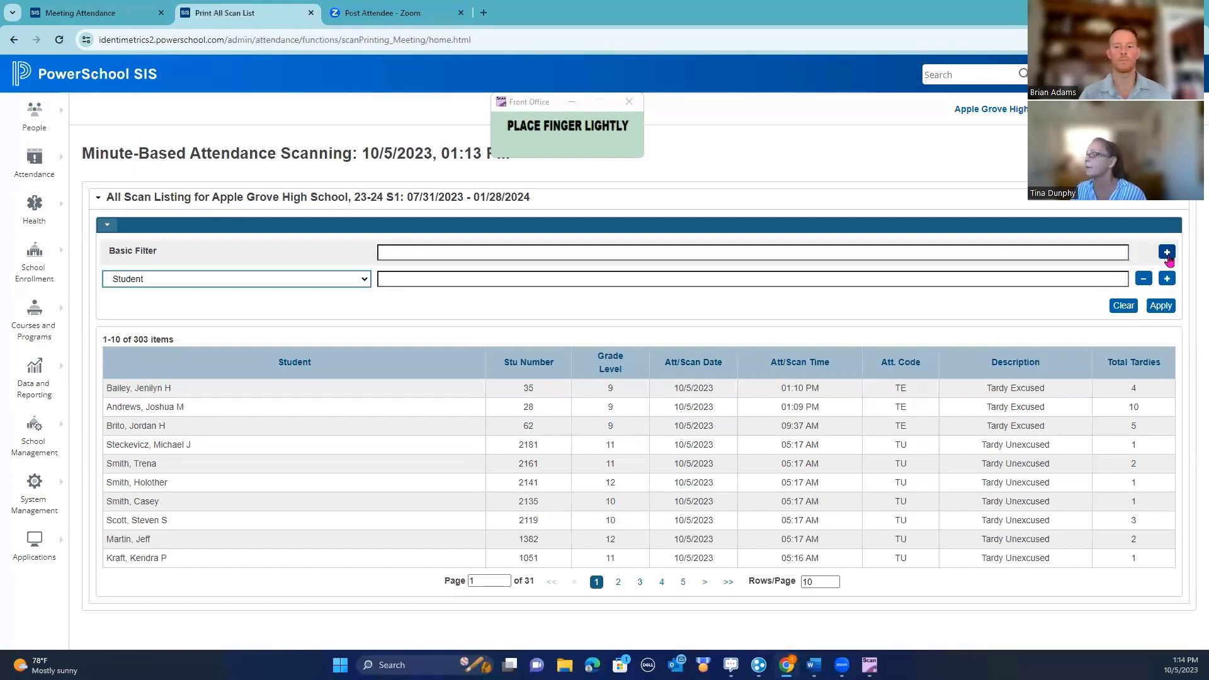
click(1159, 254)
click(1159, 254)
click(1159, 254)
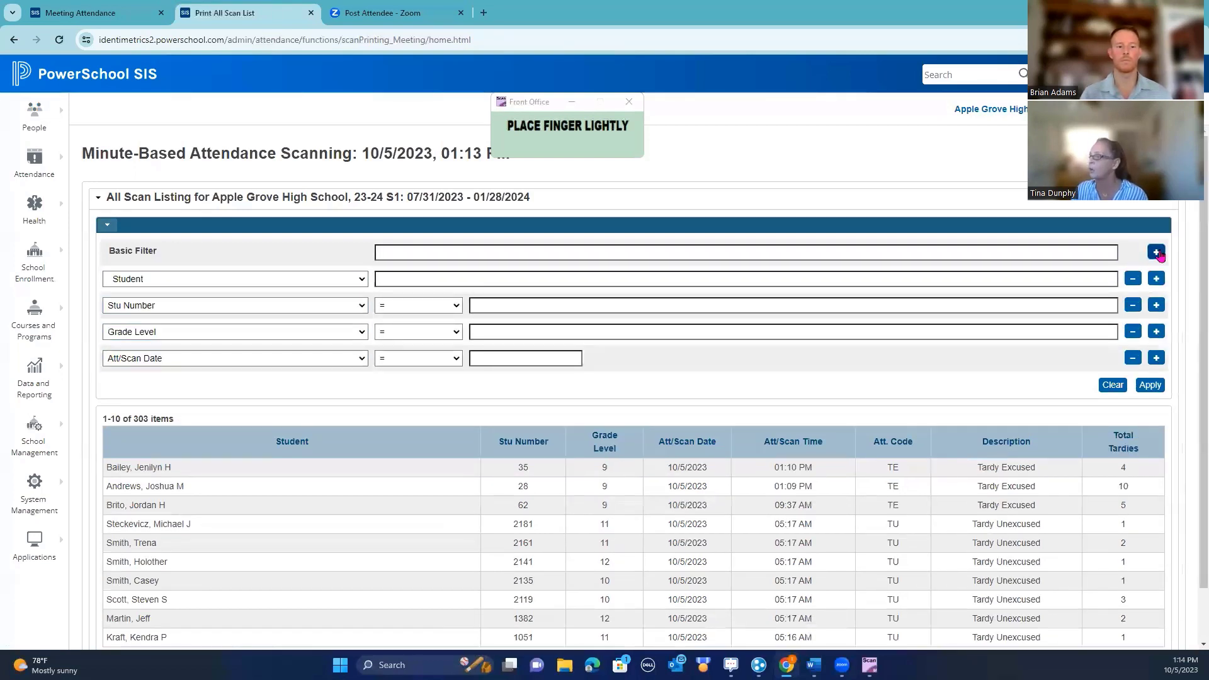
click(1159, 254)
click(1159, 254)
click(1159, 253)
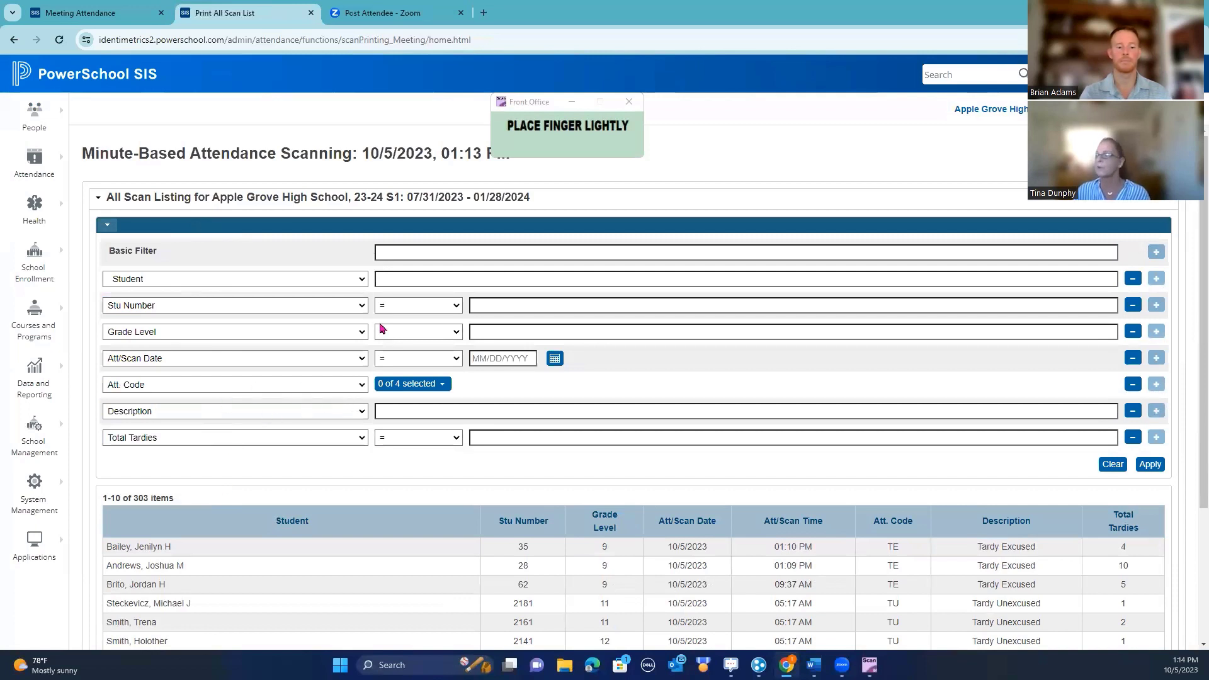
Filter the scan listing by the student's name, narrowing it to 24 items
click(394, 278)
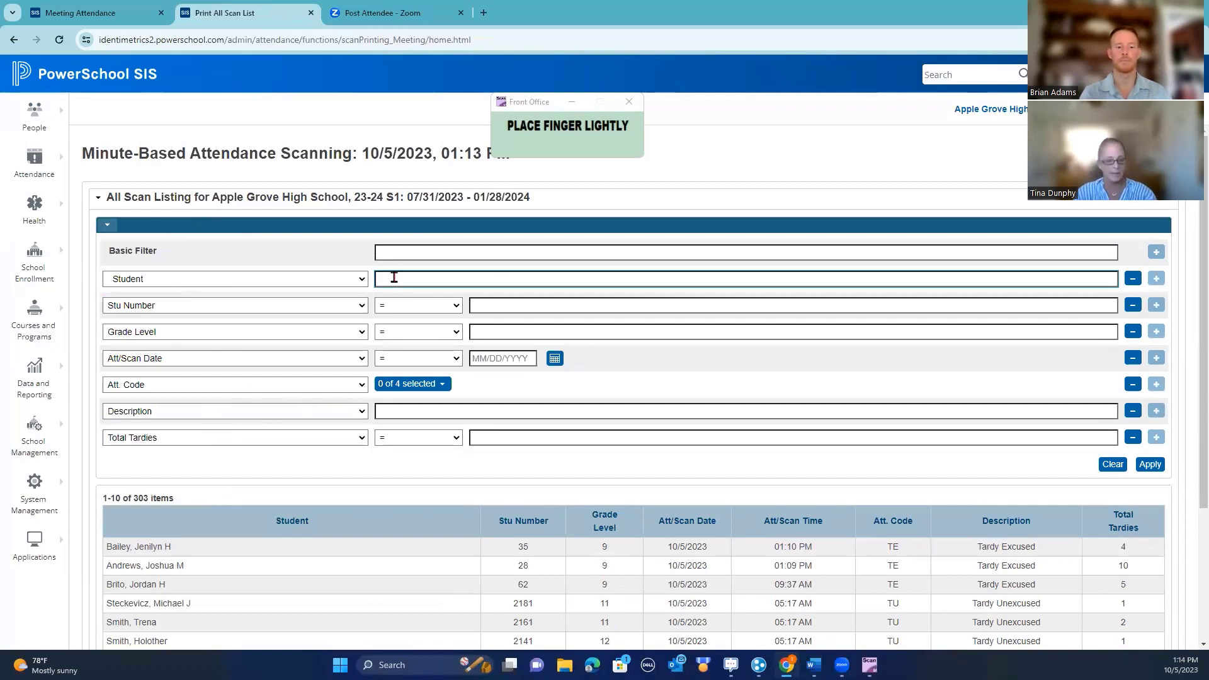
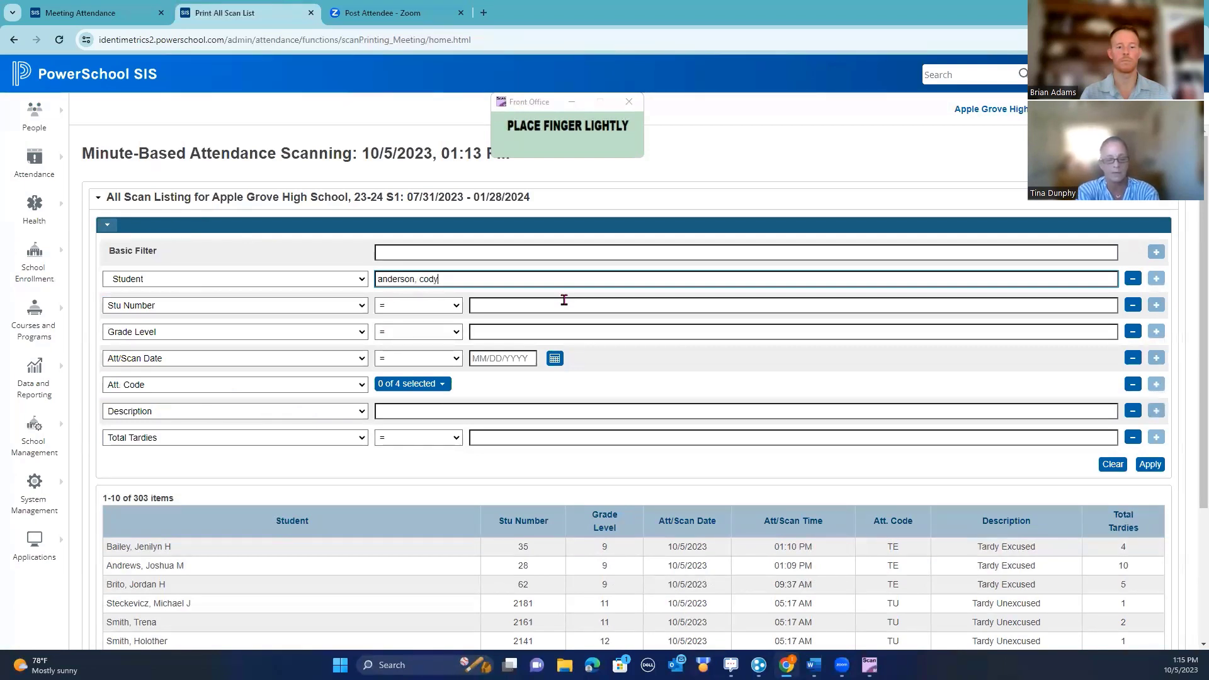
key(Return)
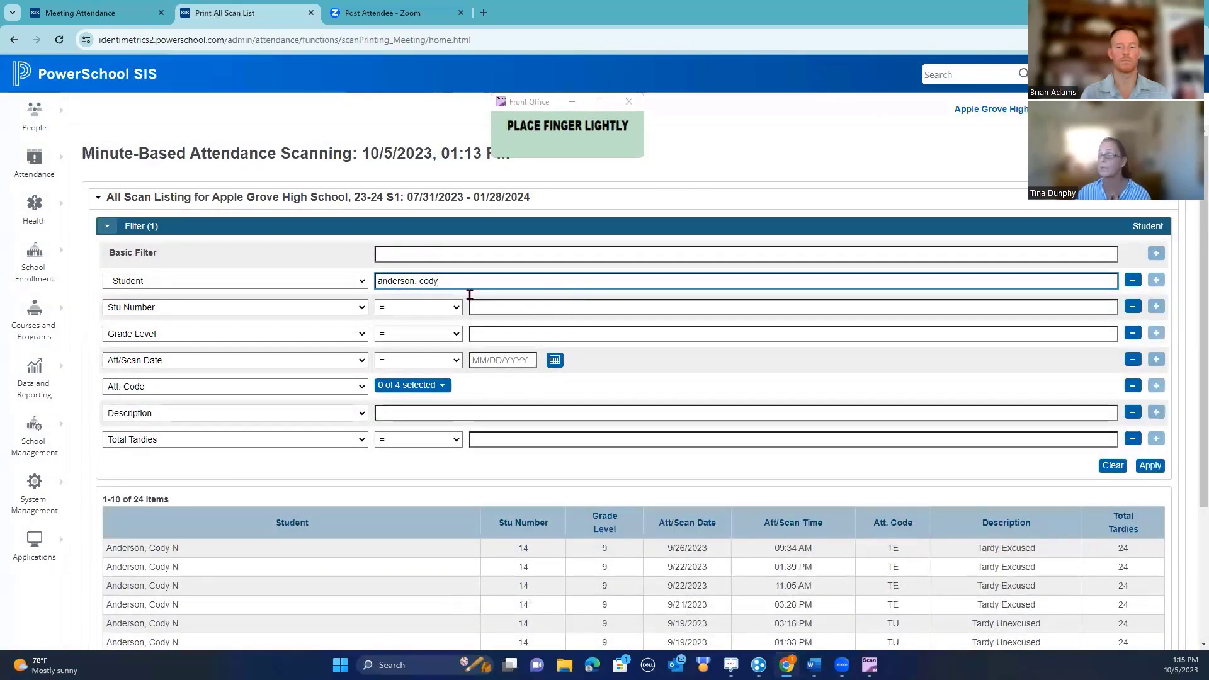
Page through both pages of the student's 24 filtered scans
scroll(641, 376, down, 3)
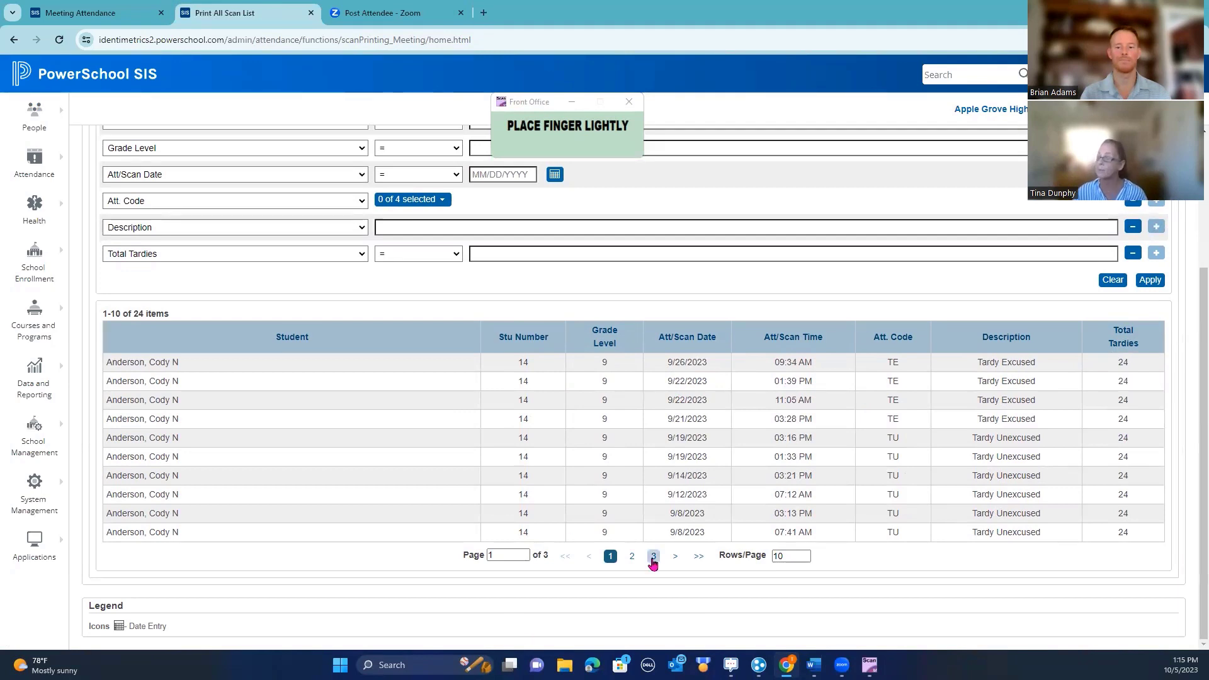
click(629, 560)
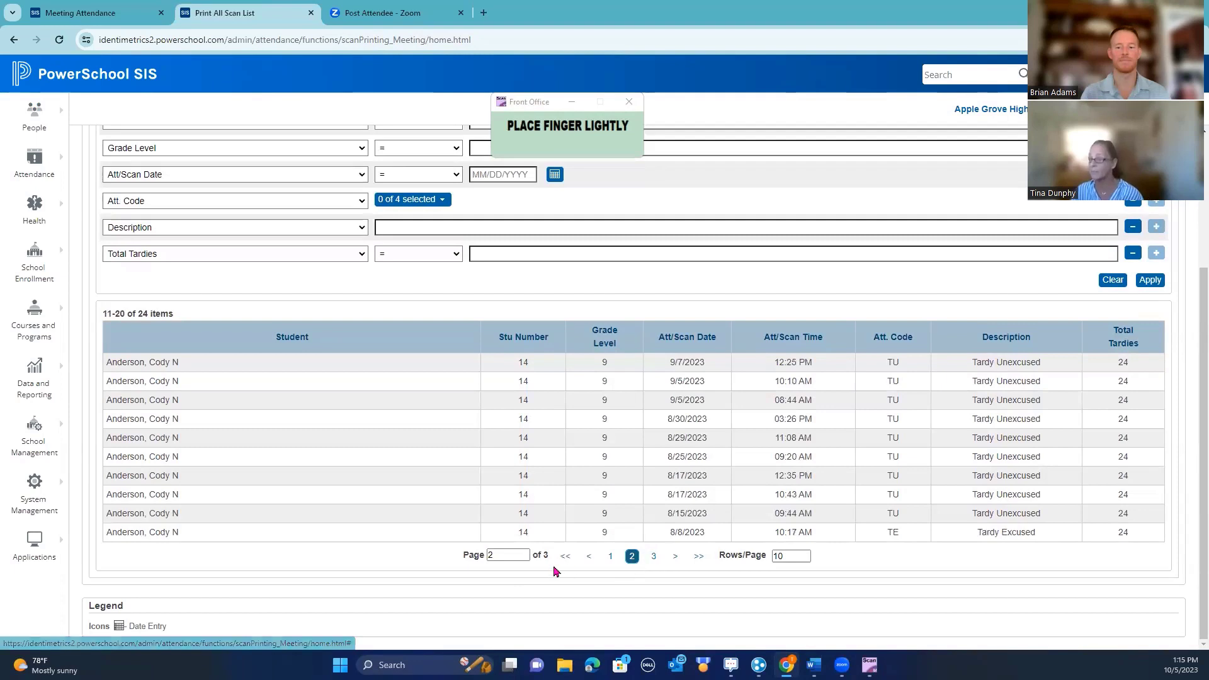
click(610, 557)
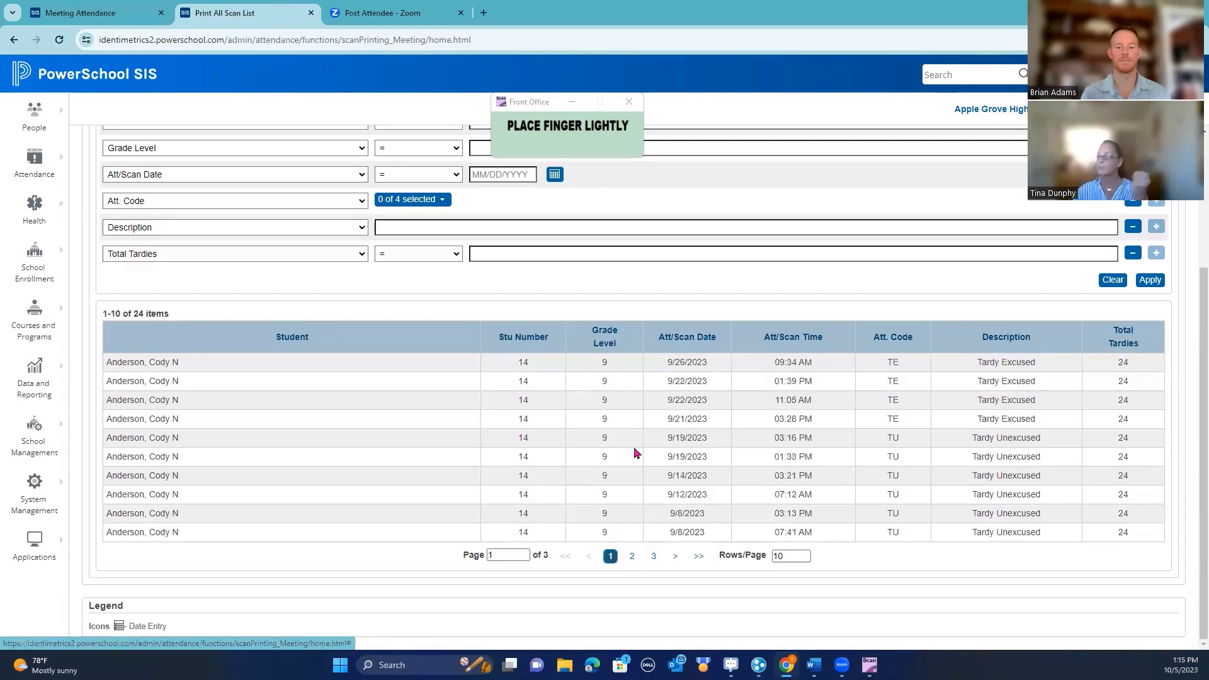
Erase the student name from the Student filter field
scroll(366, 339, up, 3)
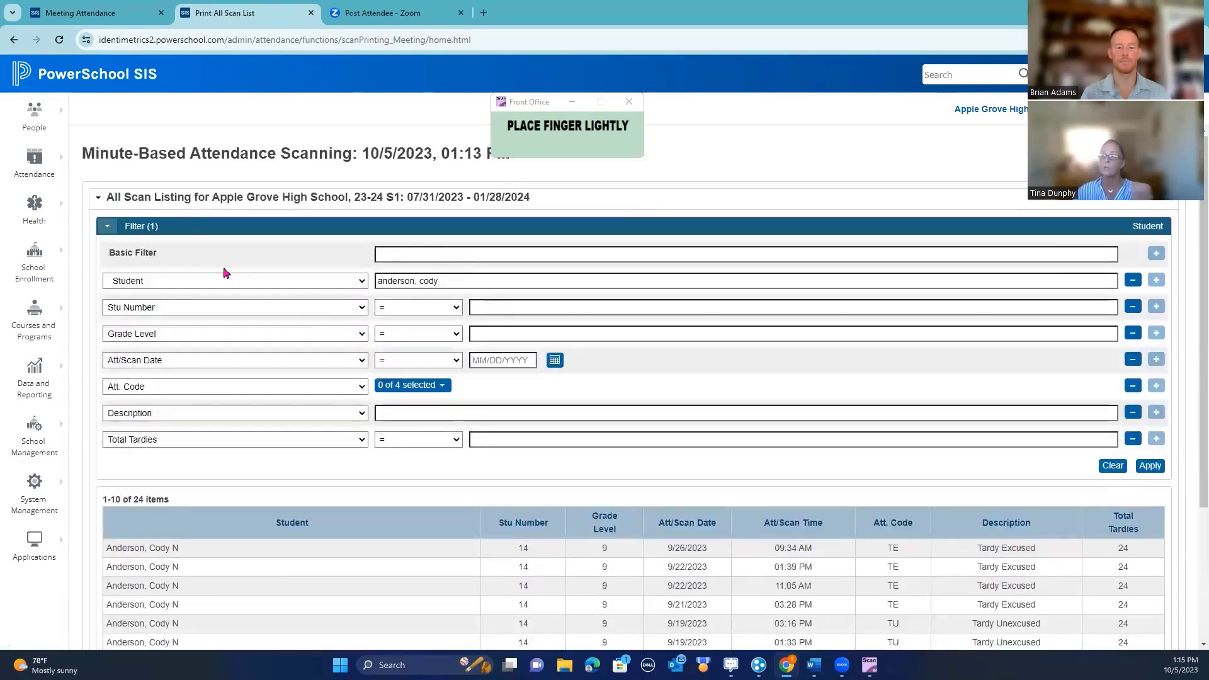
drag(449, 283, 302, 283)
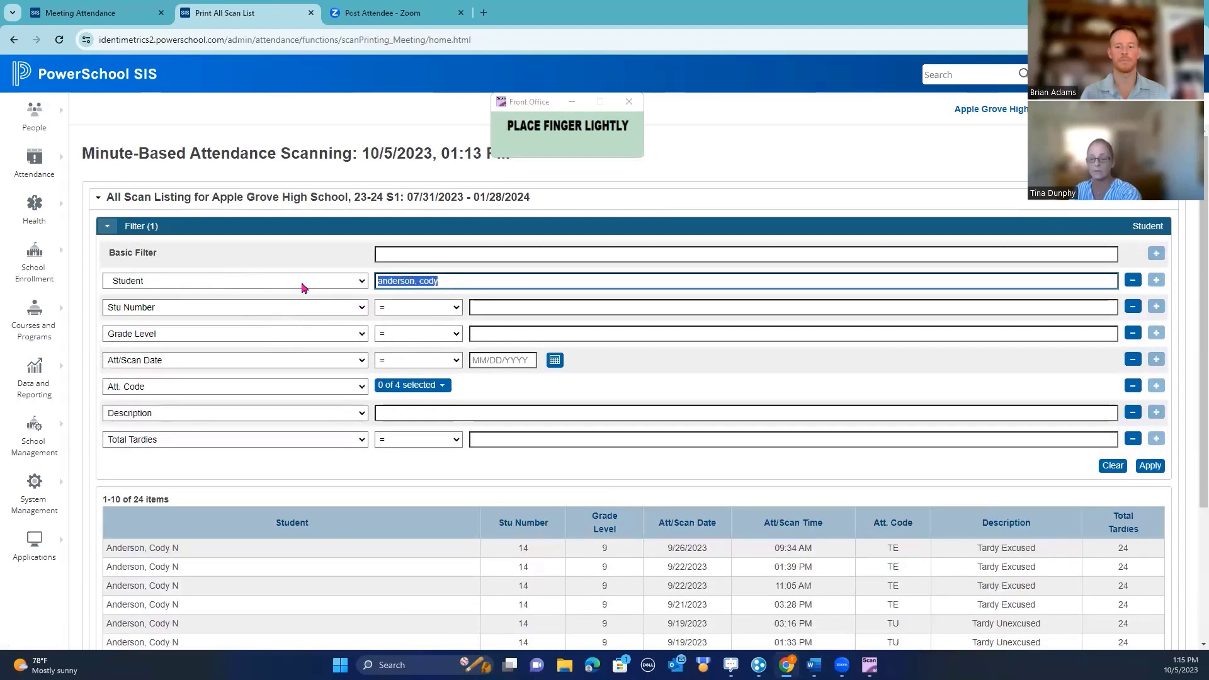
key(BackSpace)
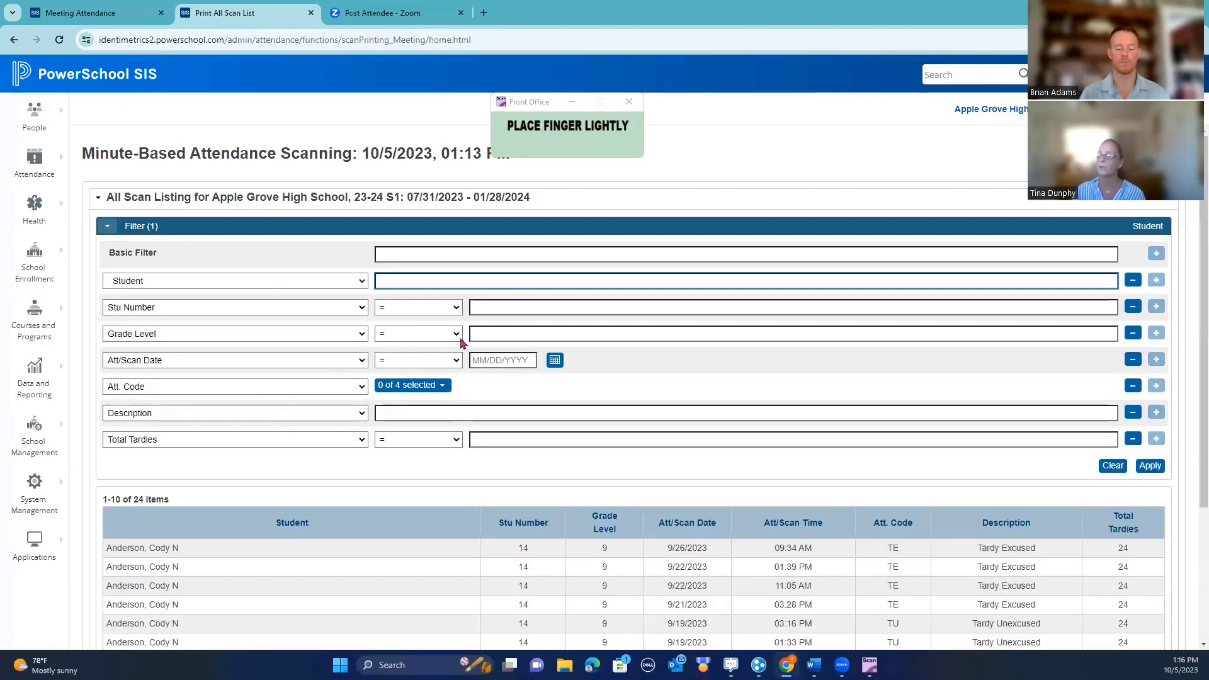
Filter the scan listing to Grade Level 9 and attendance code TU, leaving 61 scans
click(494, 335)
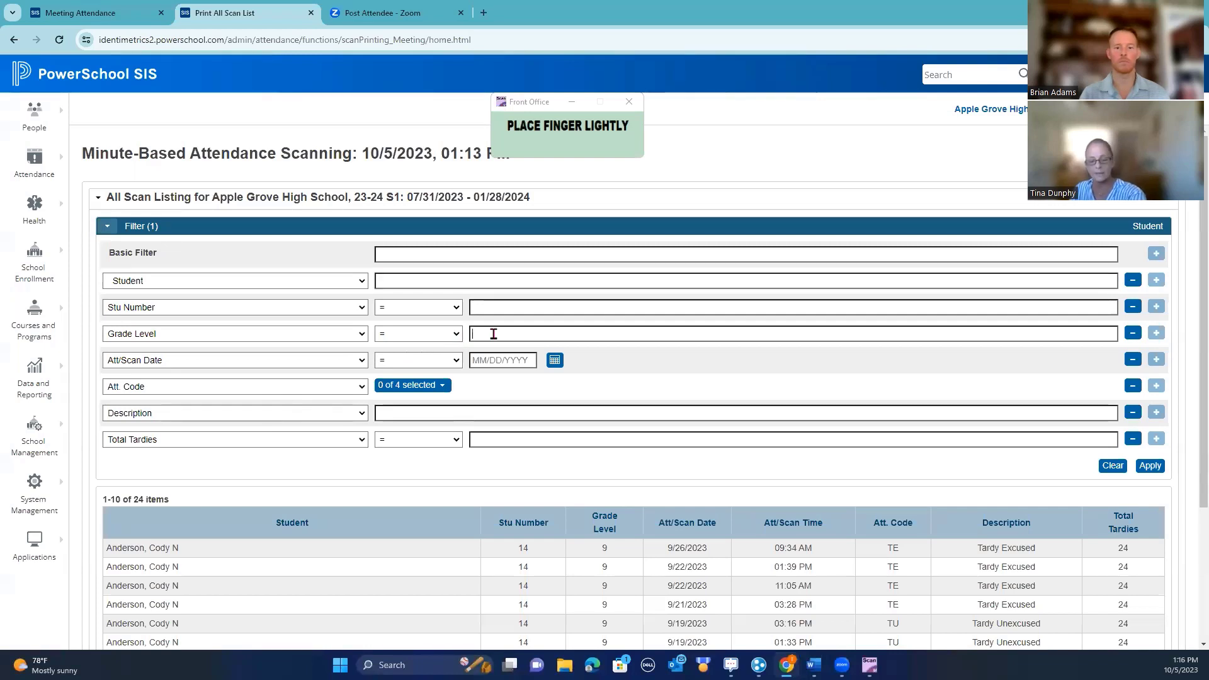
text(9)
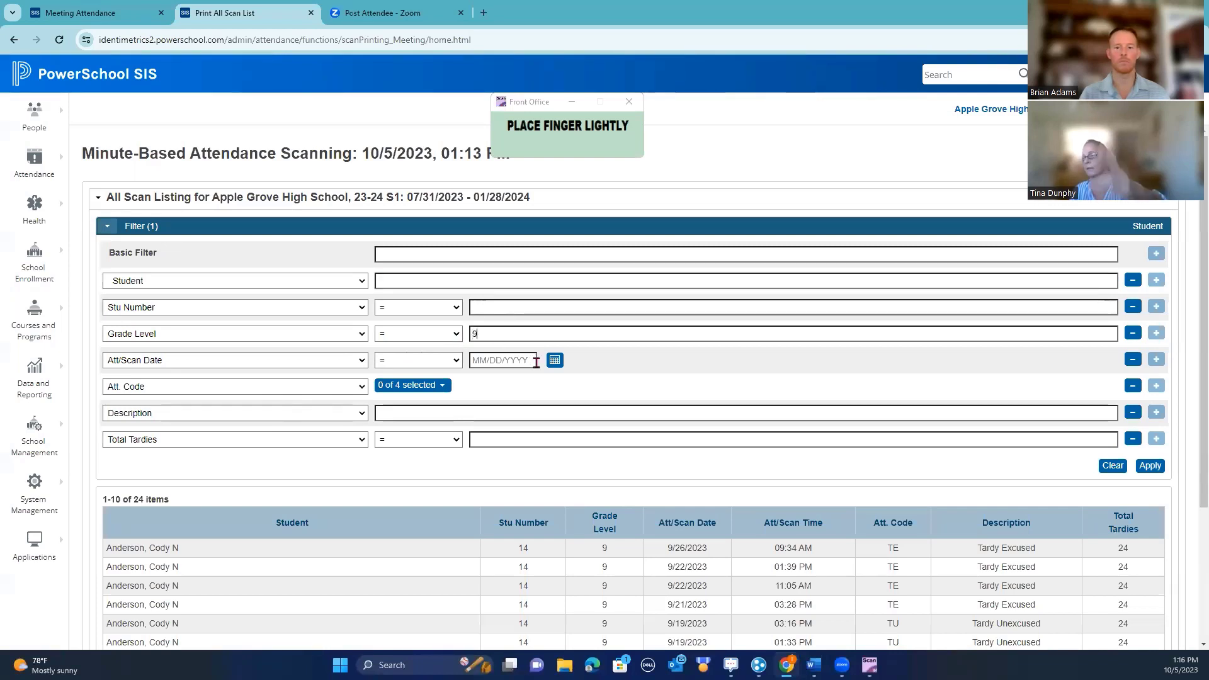
click(444, 386)
click(469, 419)
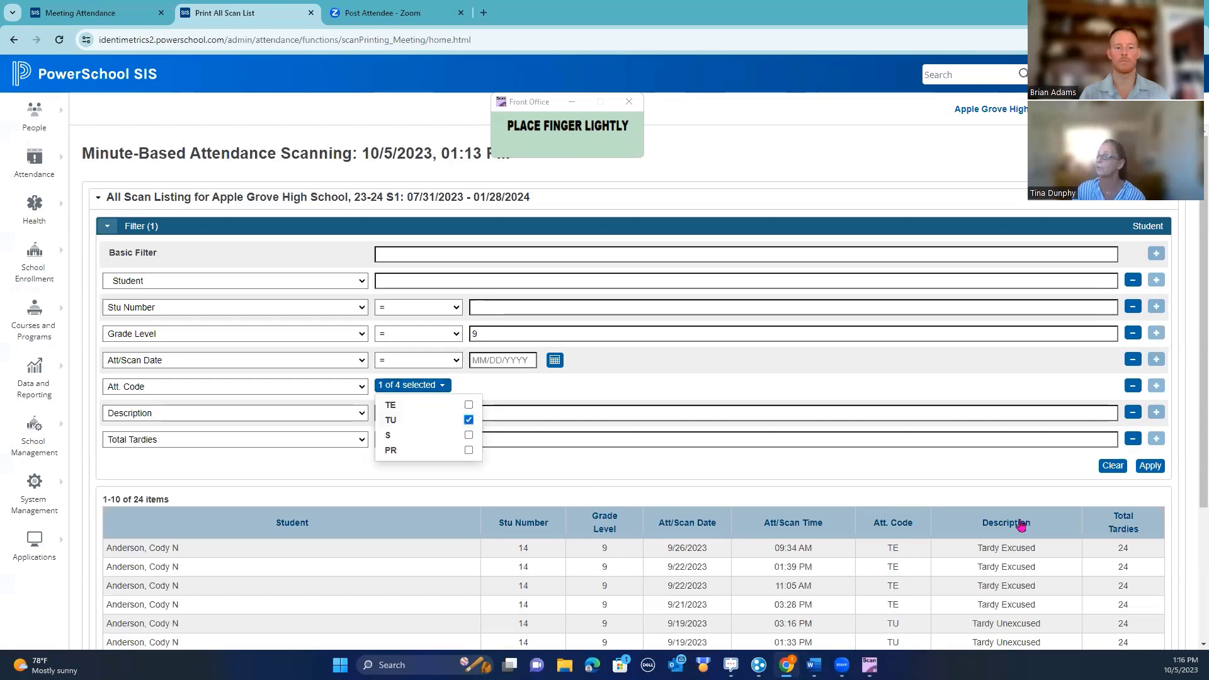
click(1150, 465)
scroll(888, 416, down, 3)
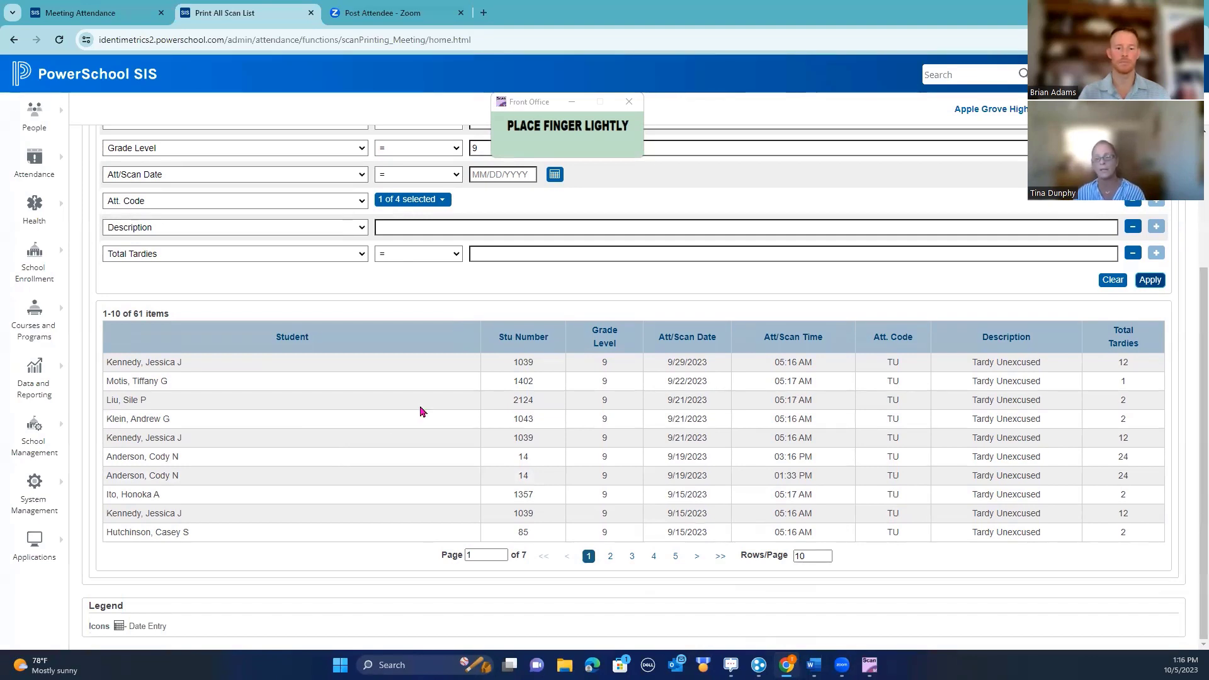
scroll(315, 282, up, 1)
scroll(315, 281, up, 3)
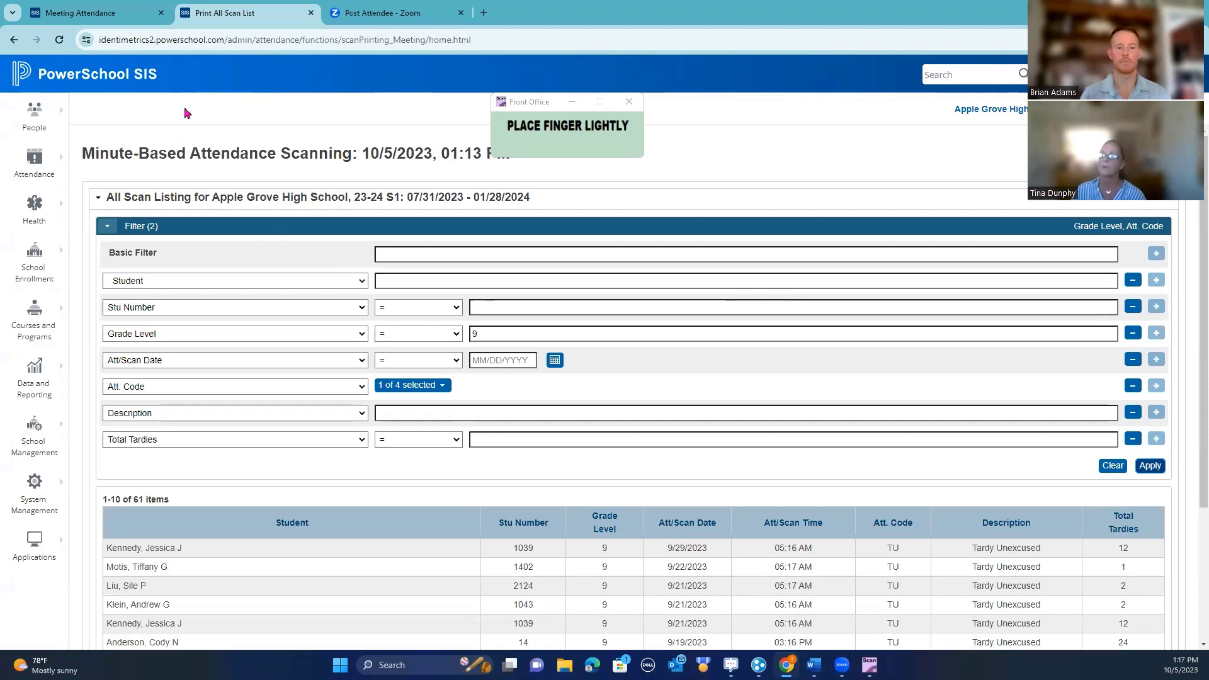
Go back and open IdentiMetrics Minute-Based Attendance School Settings under School Management > Attendance
click(15, 42)
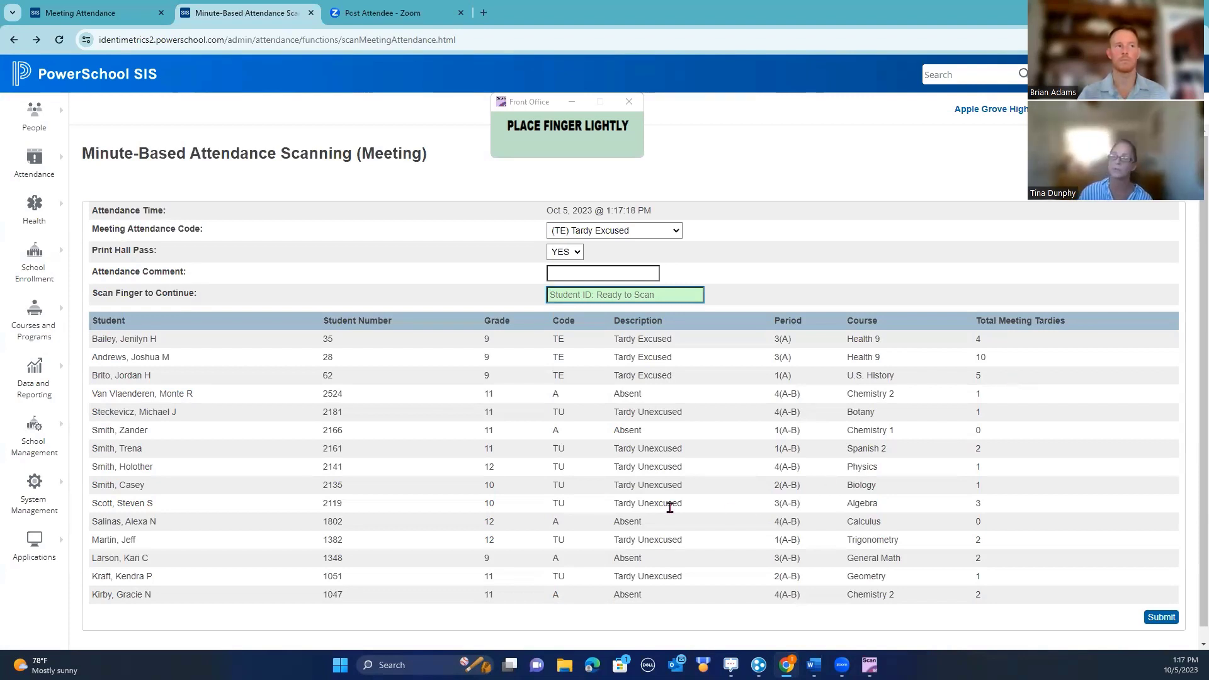
click(45, 436)
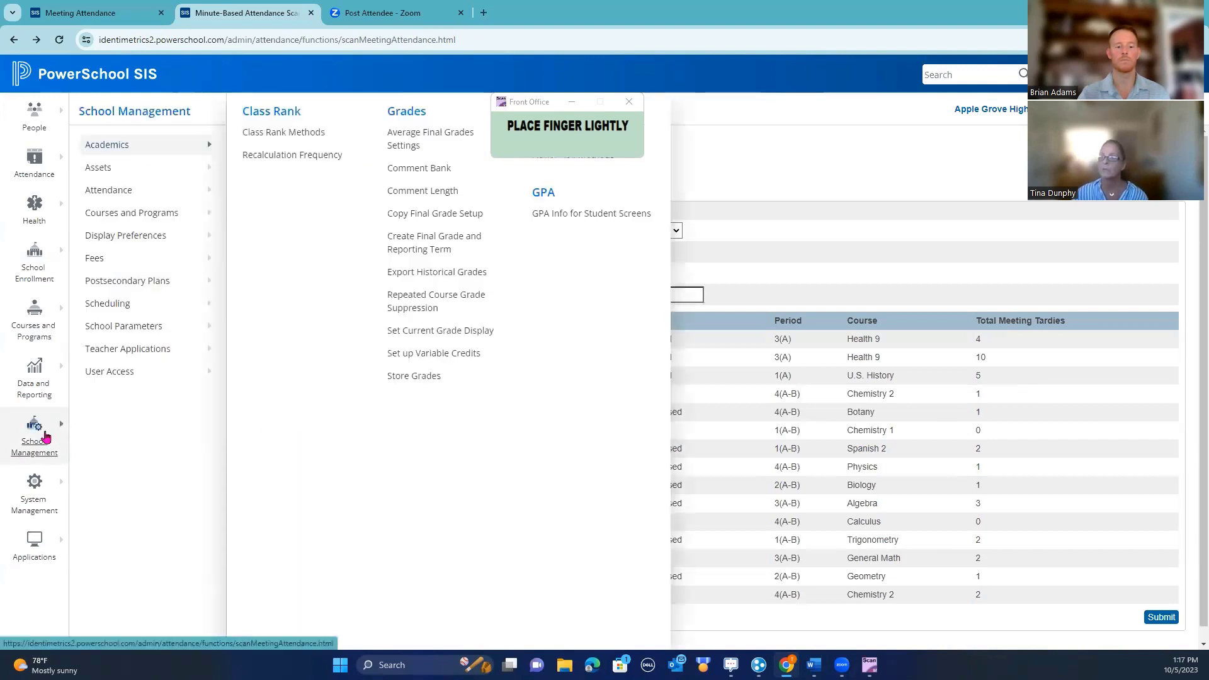
click(111, 188)
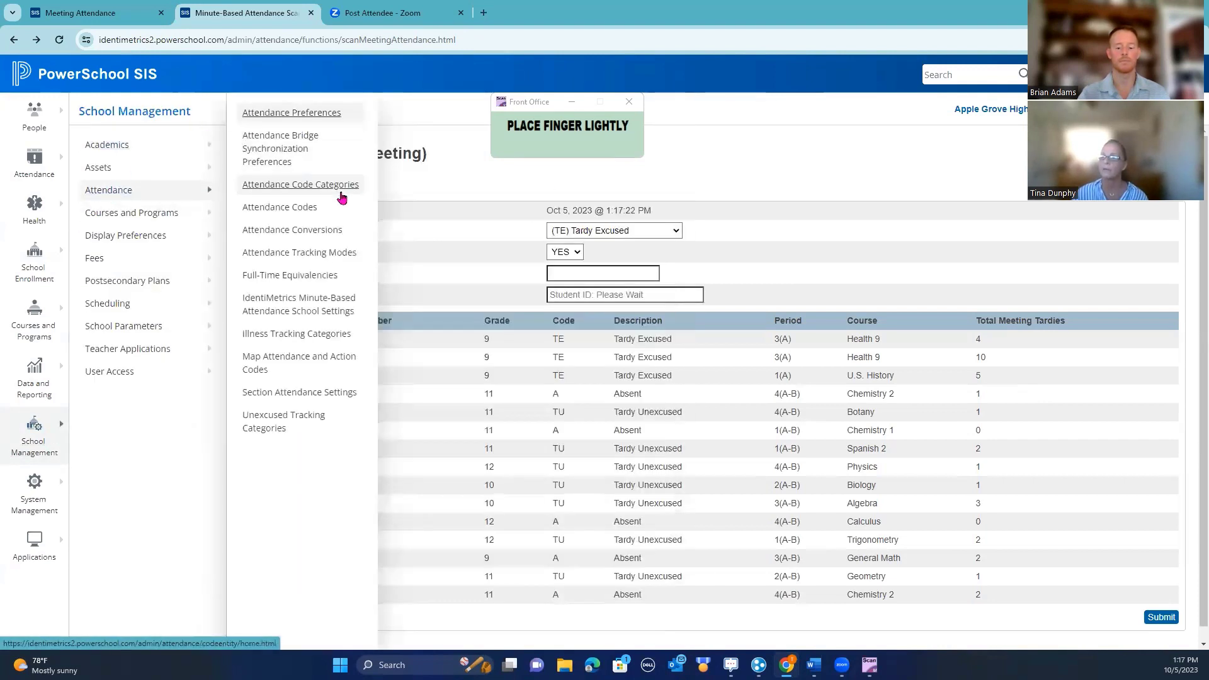
click(318, 305)
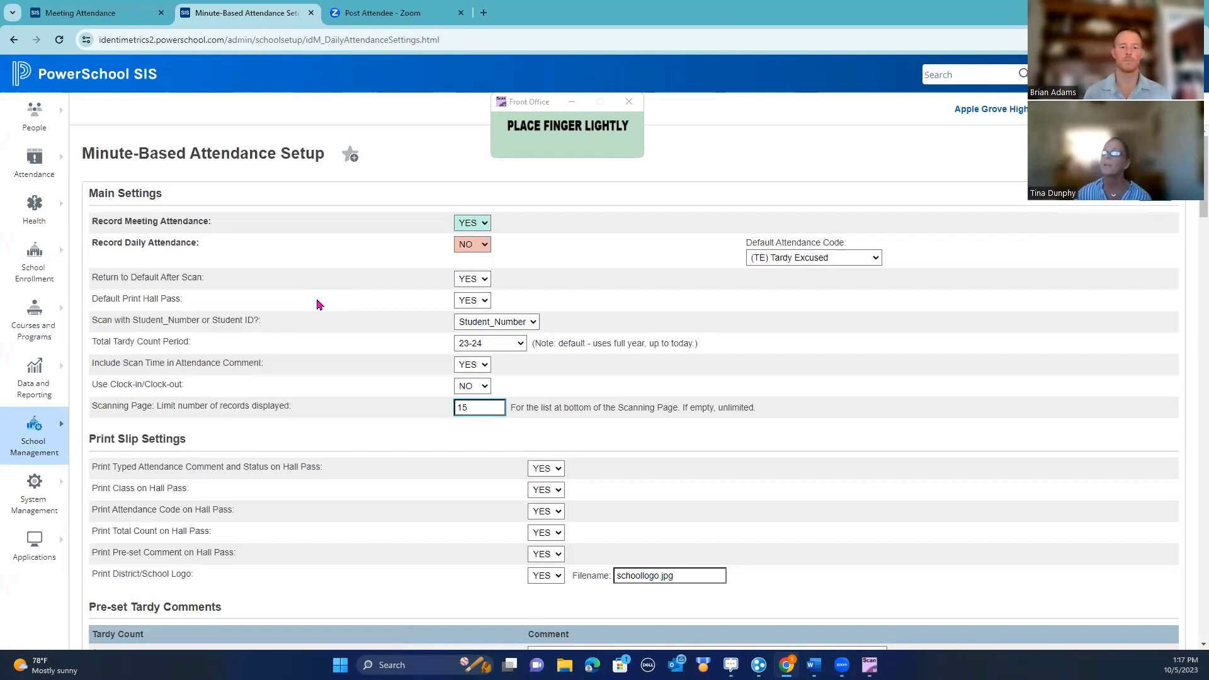
Move the Front Office scanner window up and right, clear of the setup page title
click(532, 110)
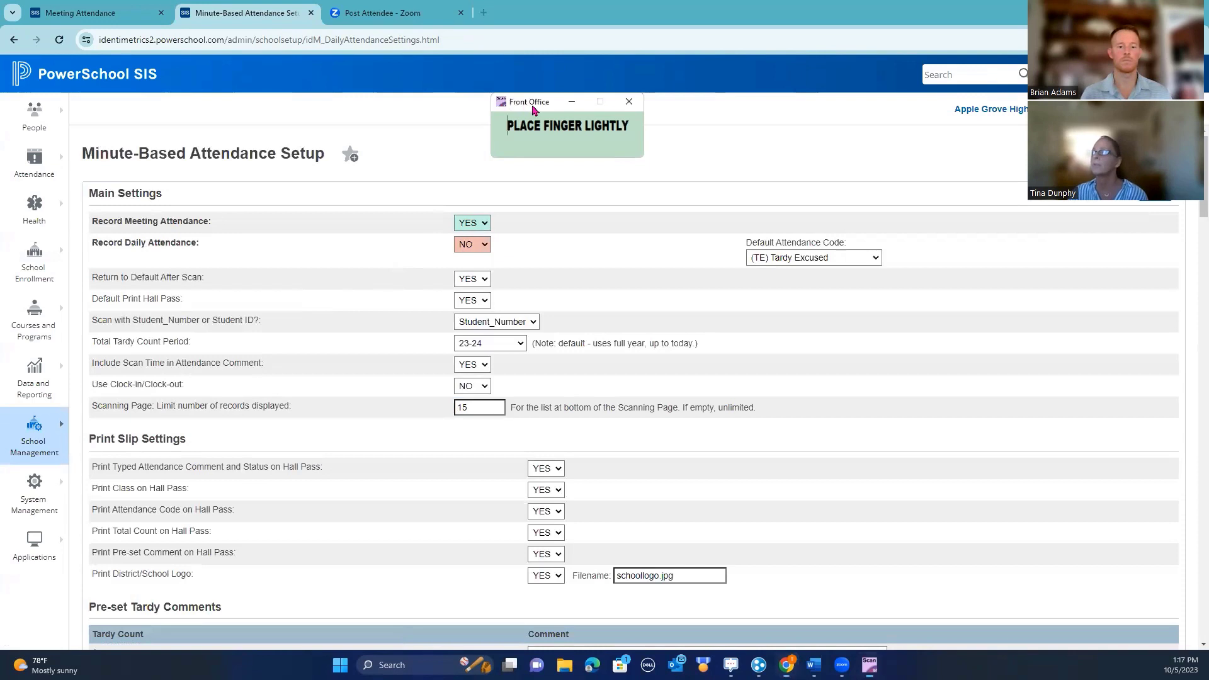
drag(533, 110, 687, 64)
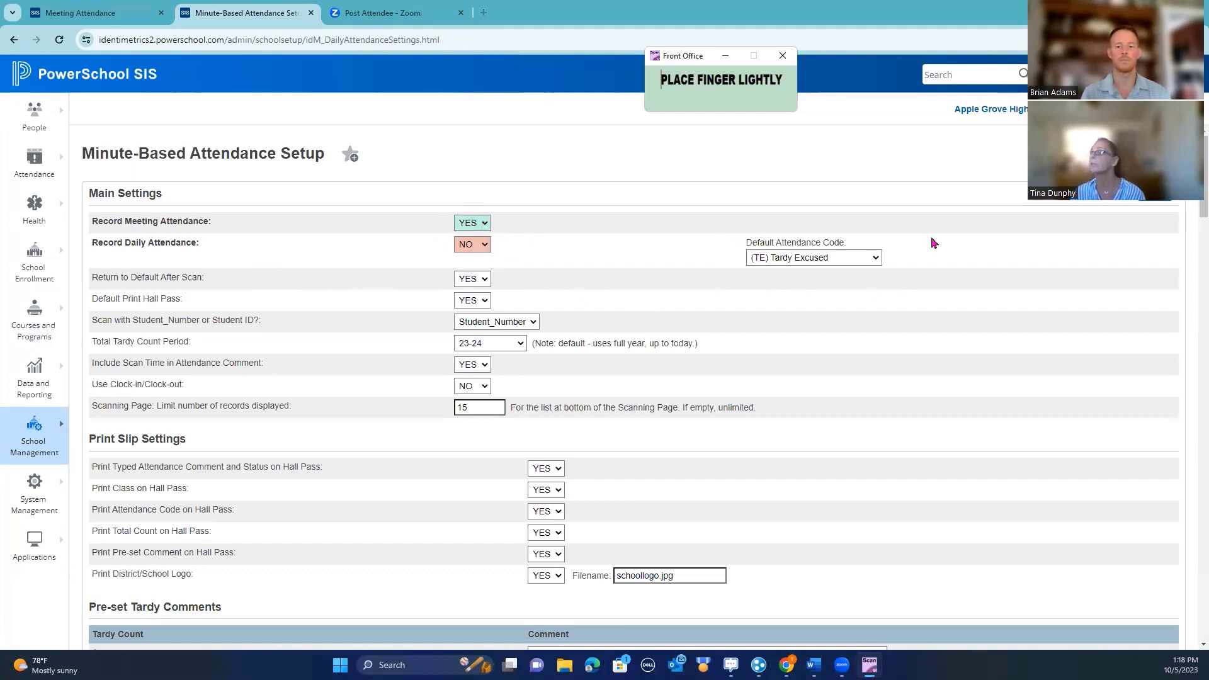
click(876, 261)
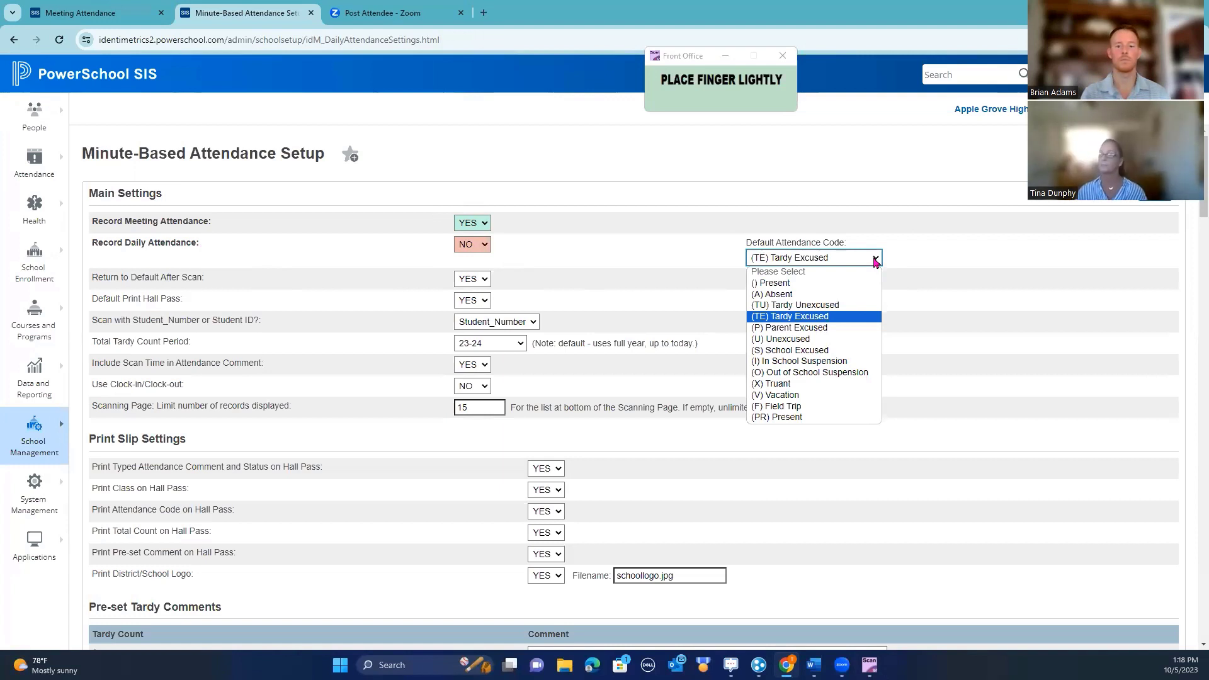
click(594, 203)
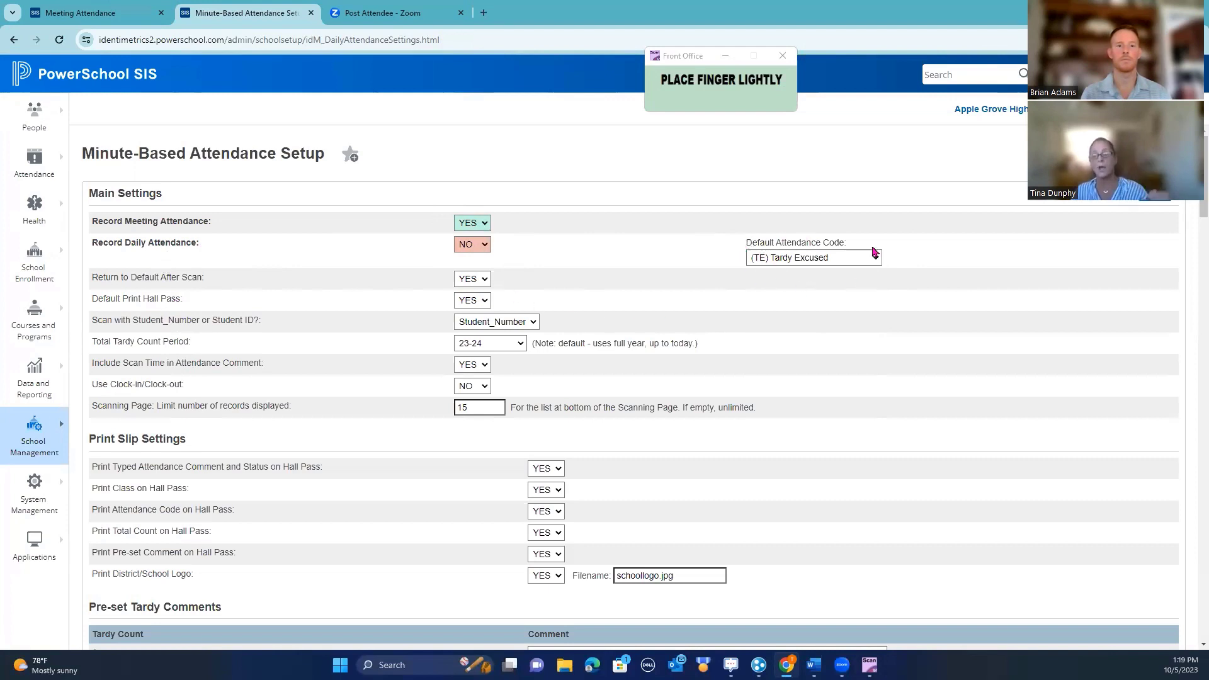
click(484, 281)
click(484, 282)
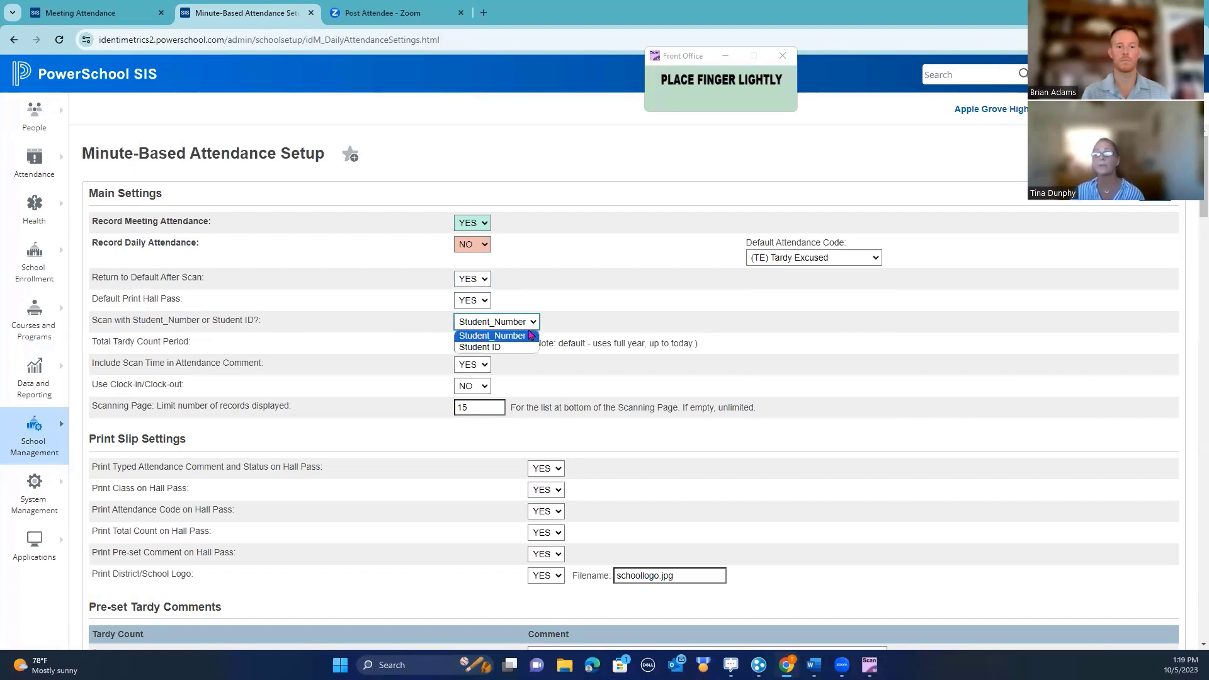
click(526, 336)
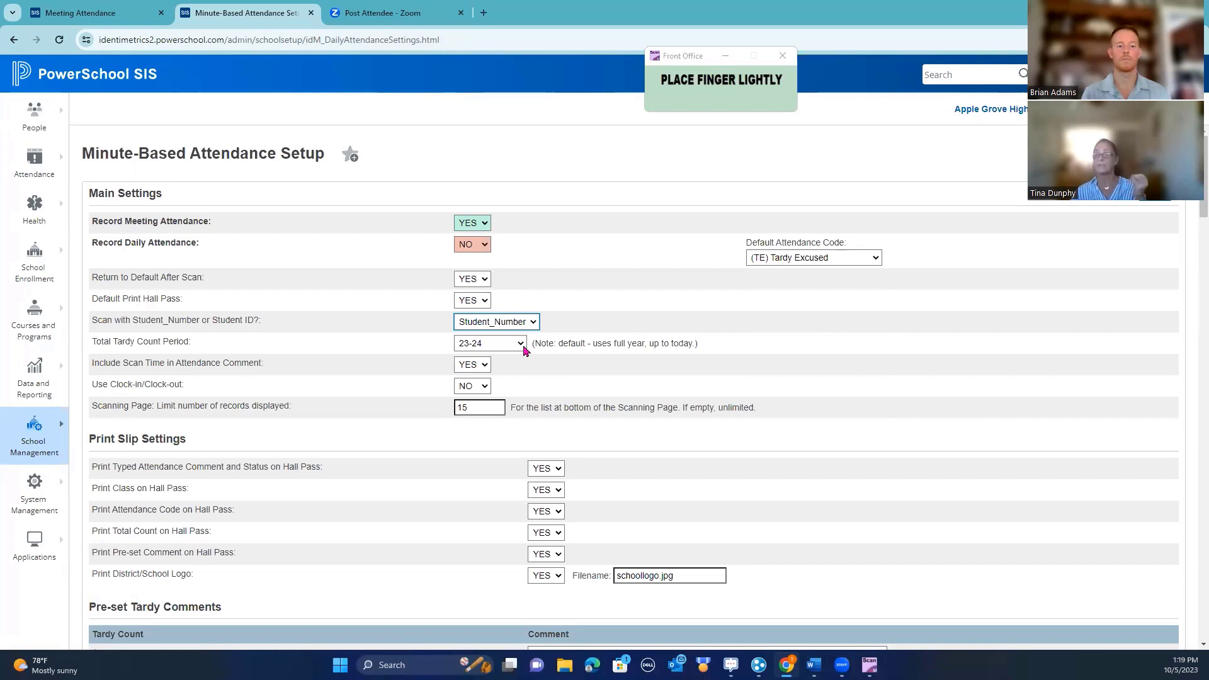
click(520, 343)
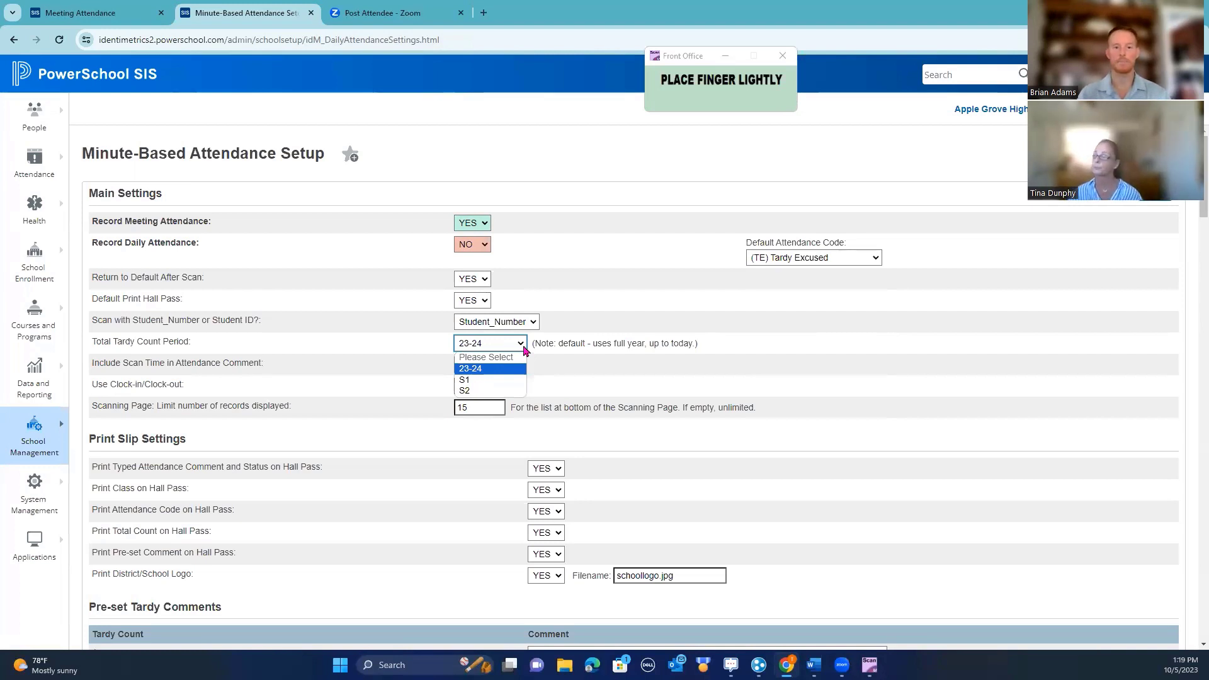
click(799, 332)
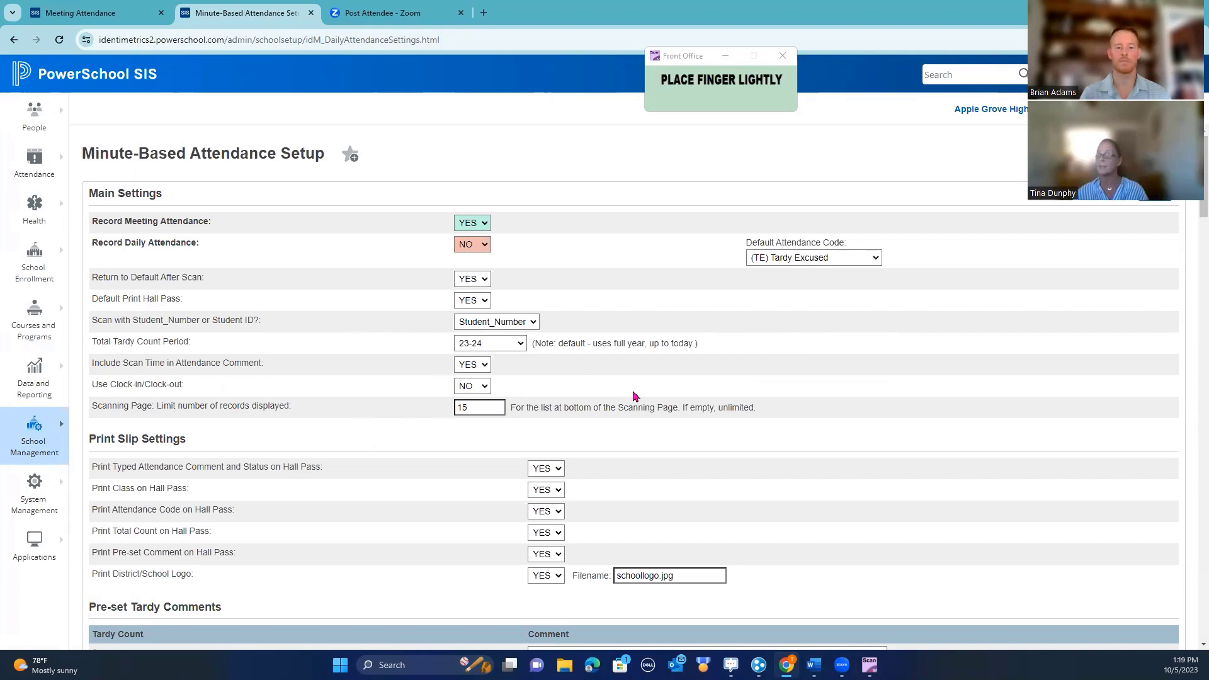
click(485, 370)
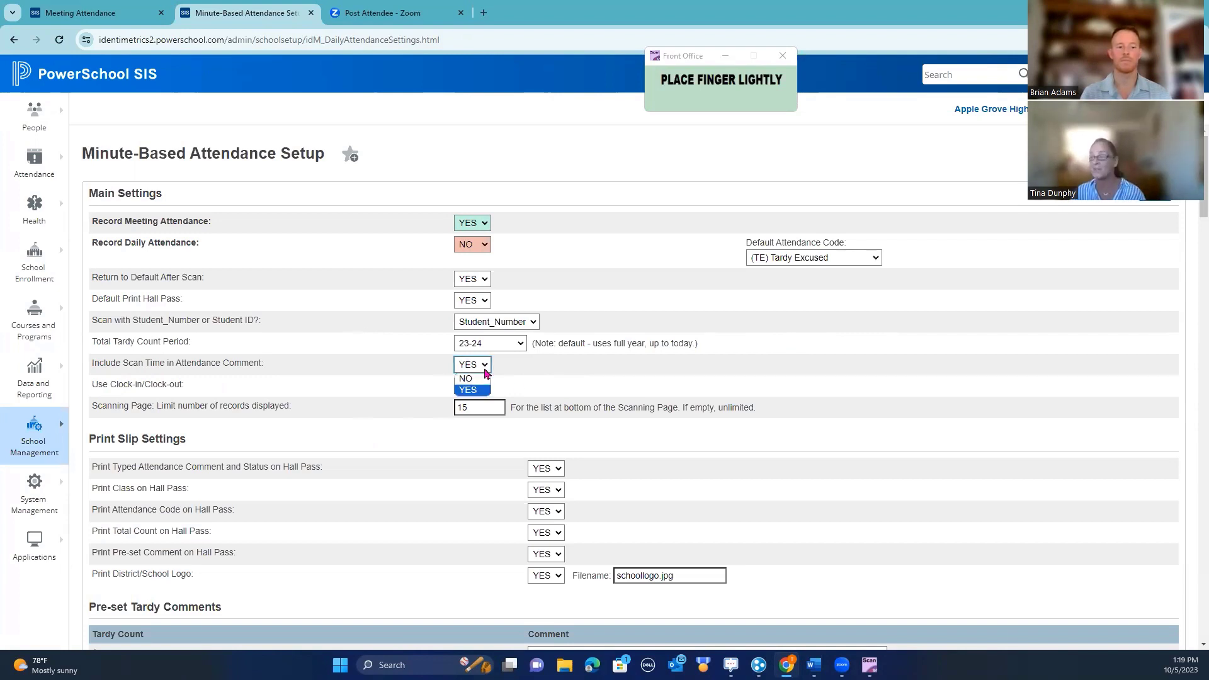
click(469, 390)
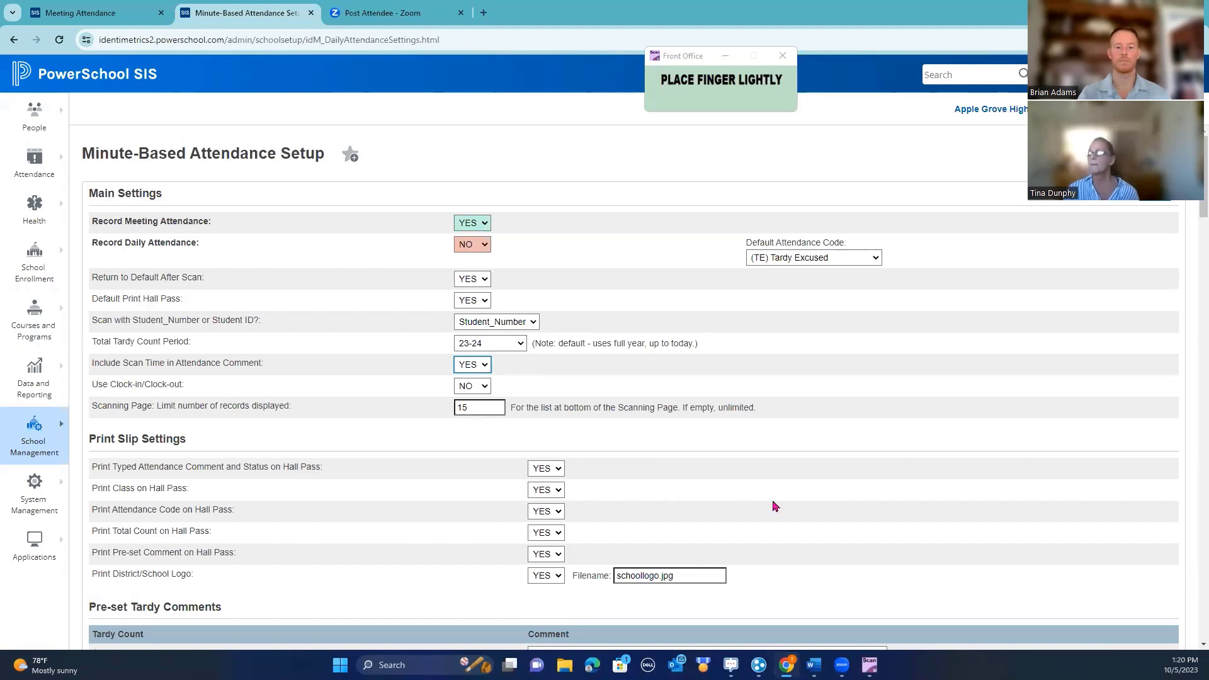
scroll(763, 504, down, 2)
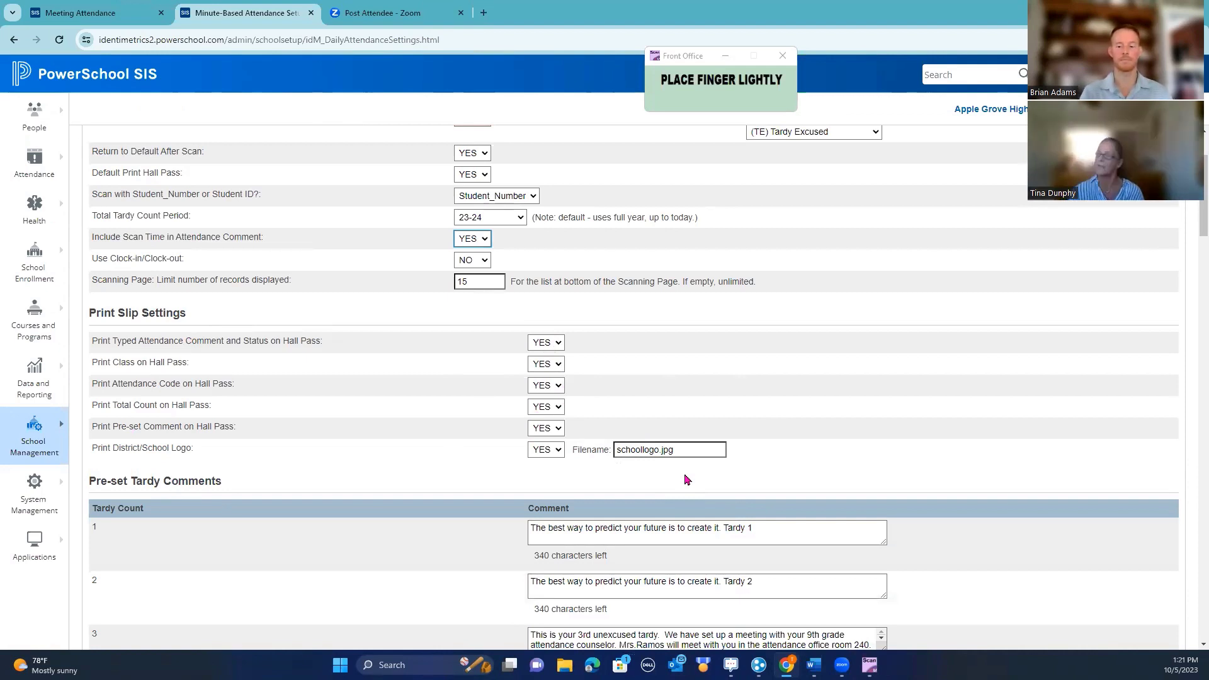
scroll(775, 392, down, 1)
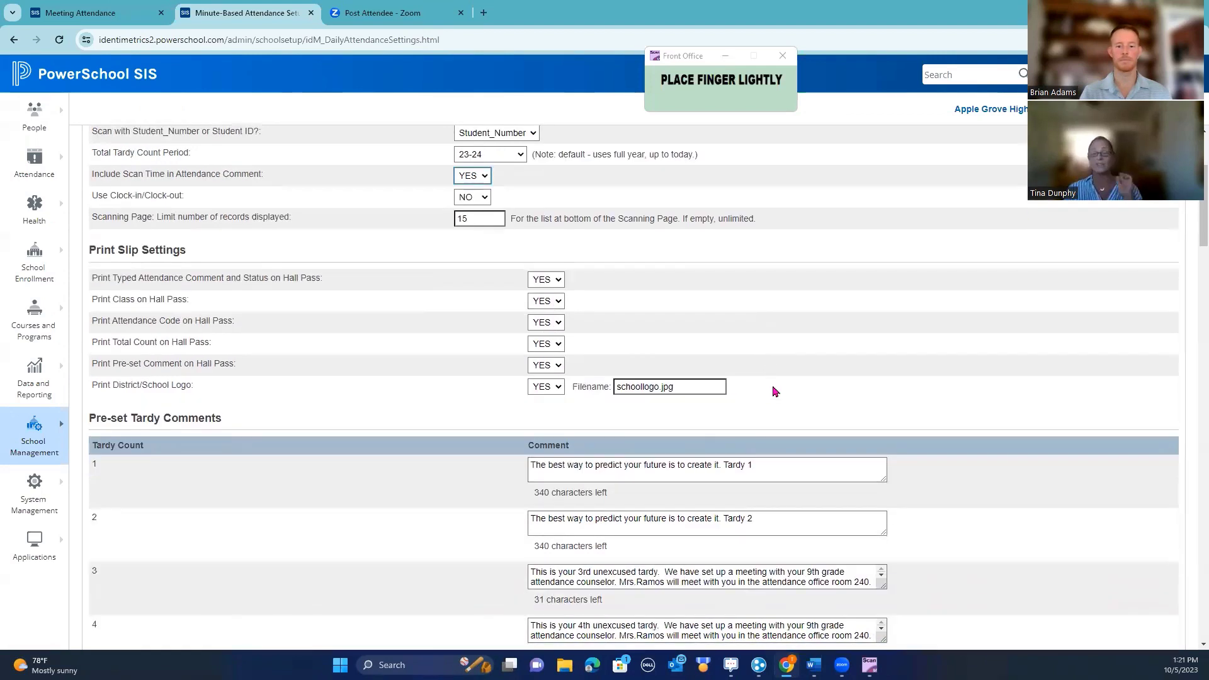
scroll(822, 435, down, 2)
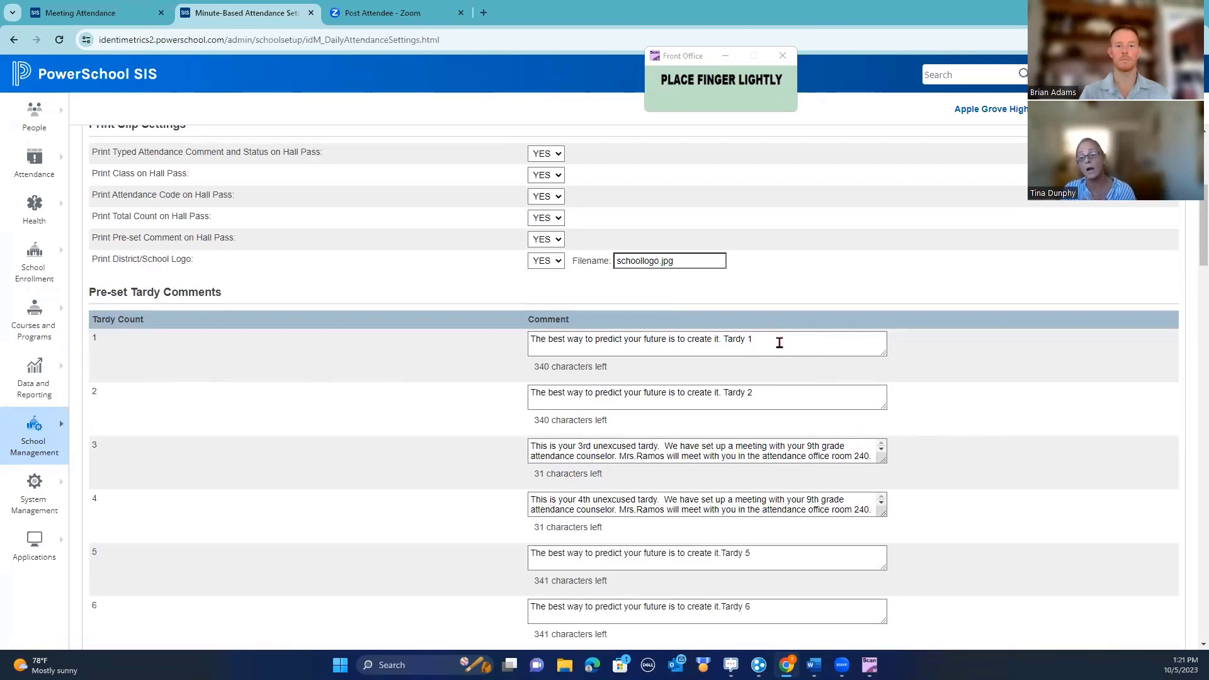
Delete all text from the Tardy 1 pre-set comment so it is blank
drag(780, 342, 480, 342)
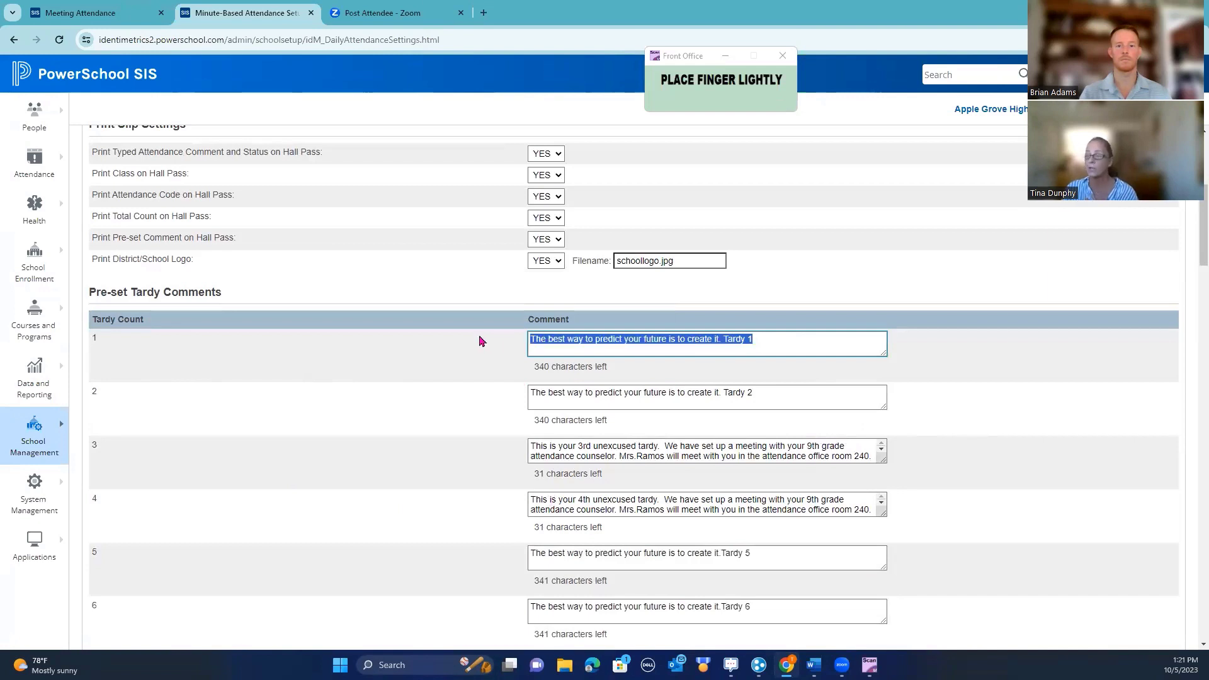
key(BackSpace)
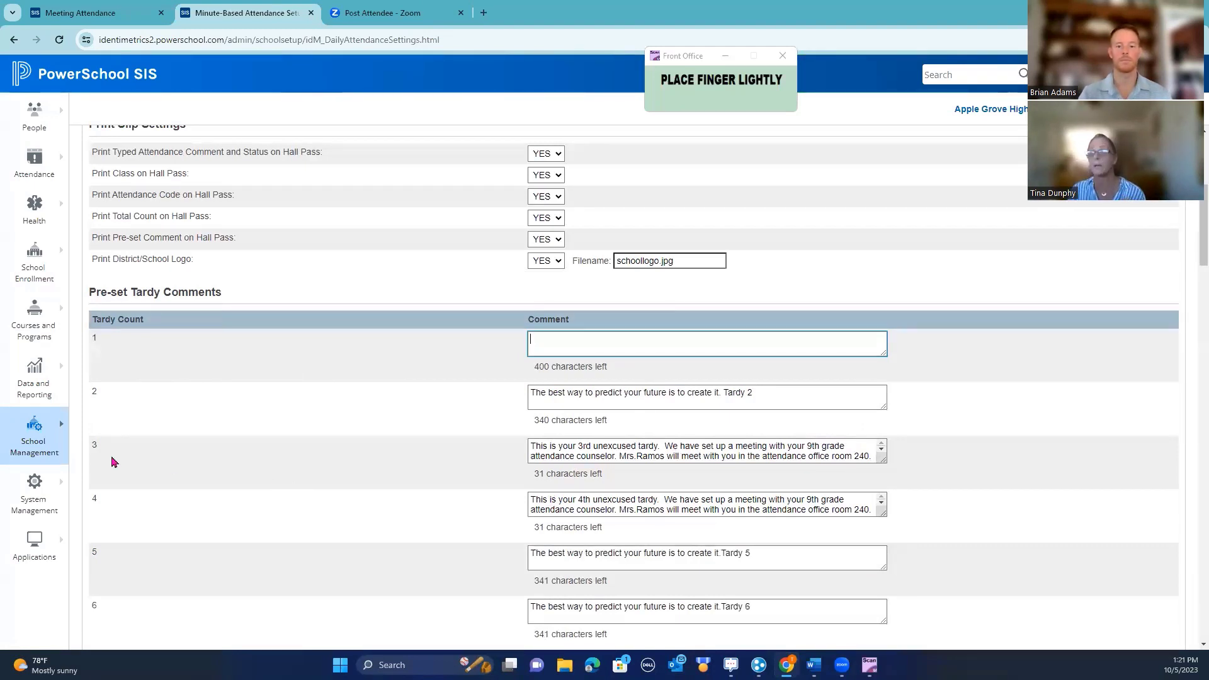
click(35, 429)
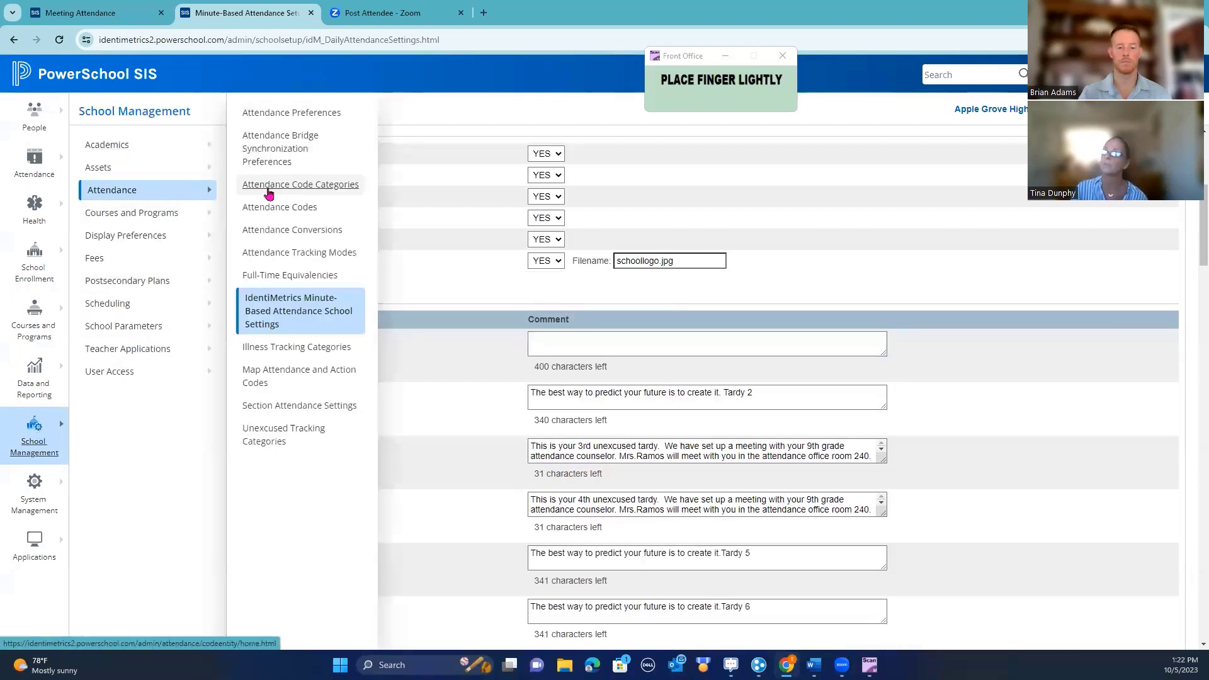
Open the TE Tardy Excused code from the Attendance Codes list for editing
click(275, 213)
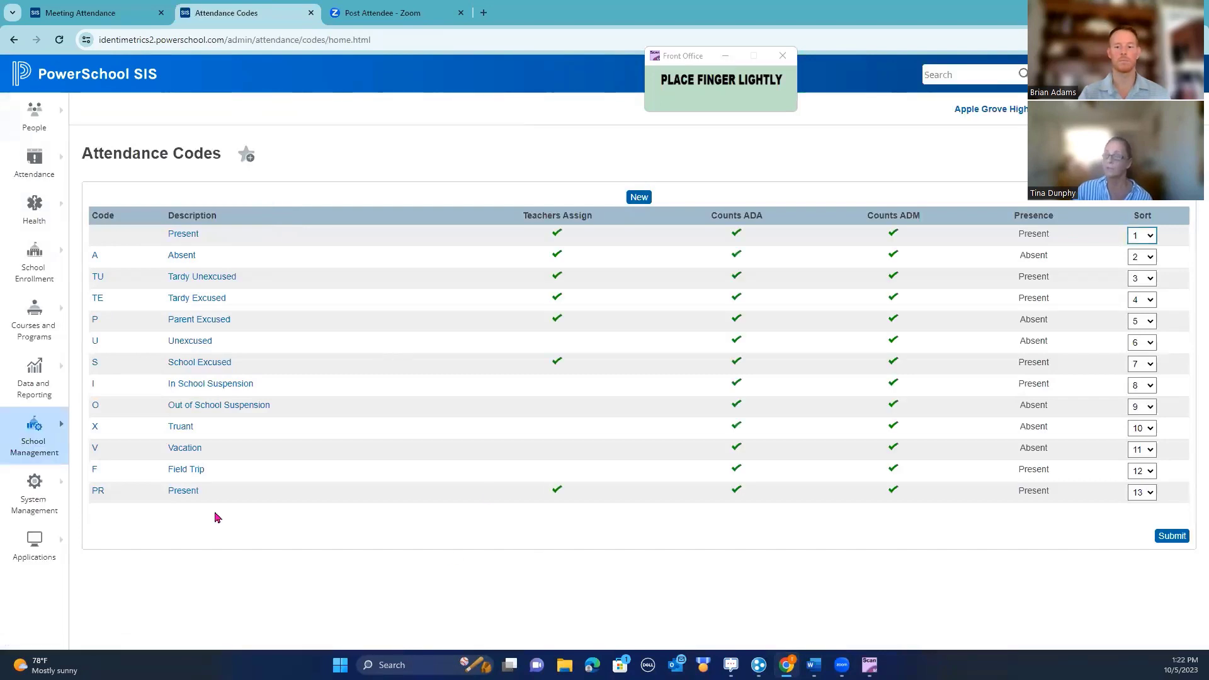
click(193, 305)
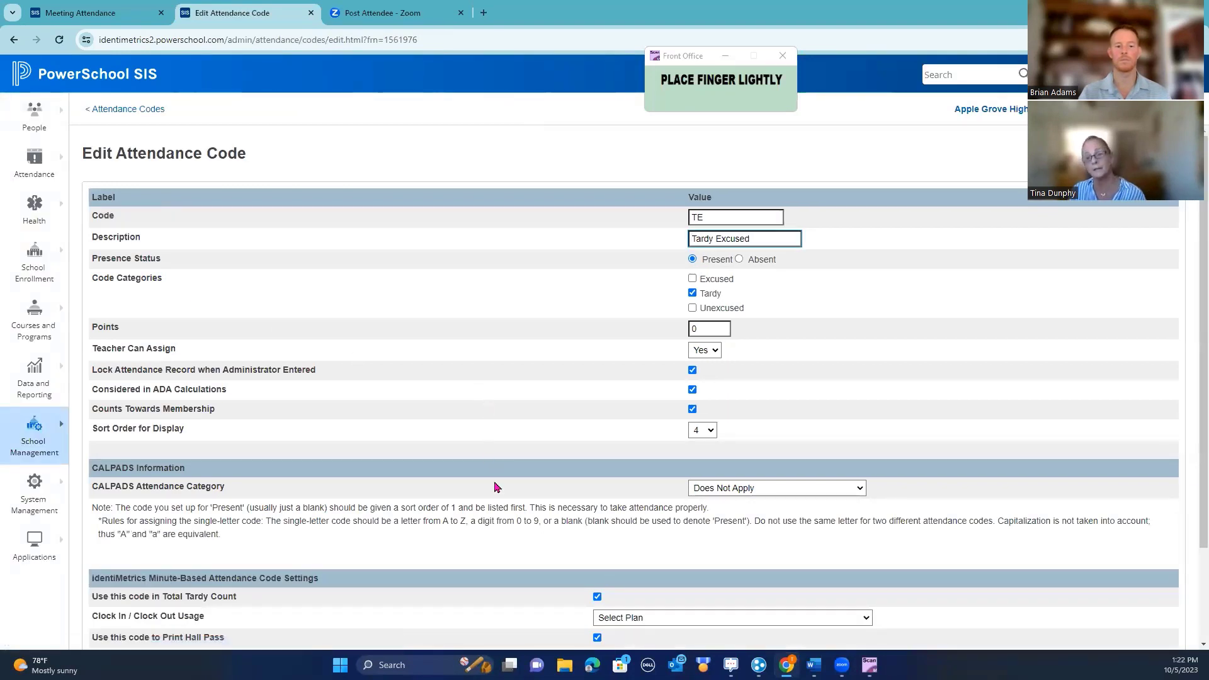
Keep TE counted in Total Tardy Count, then return to the 13-code Attendance Codes list
scroll(496, 494, down, 1)
scroll(496, 495, down, 3)
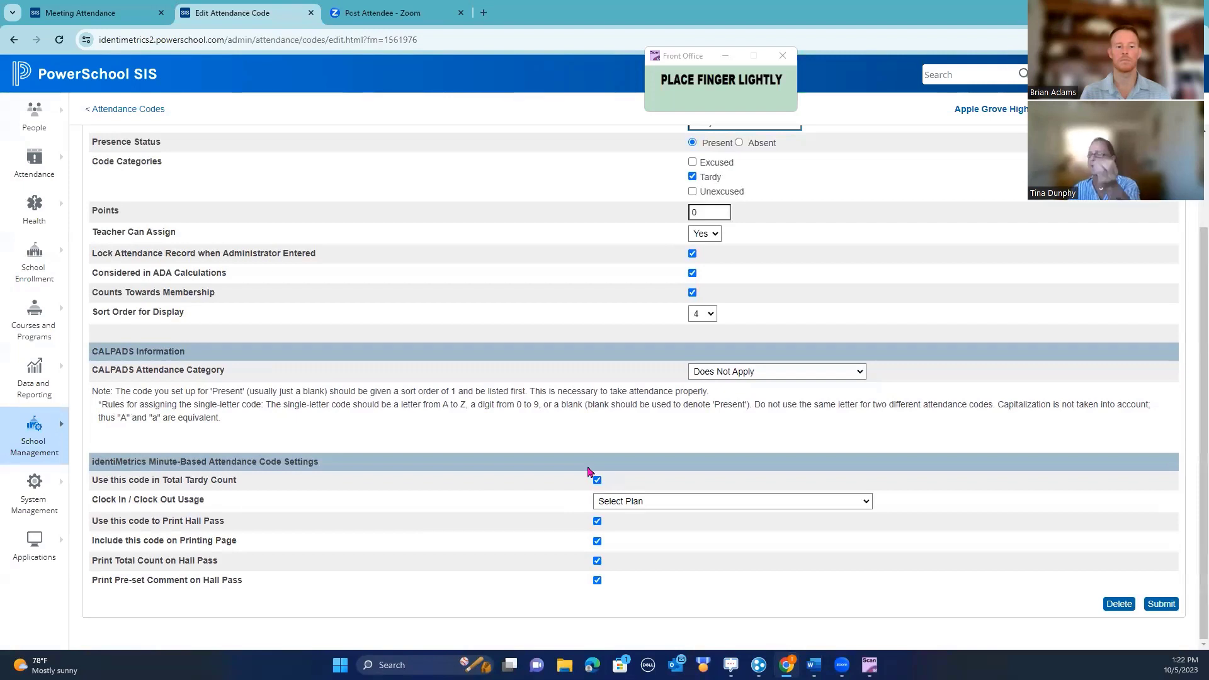
click(597, 481)
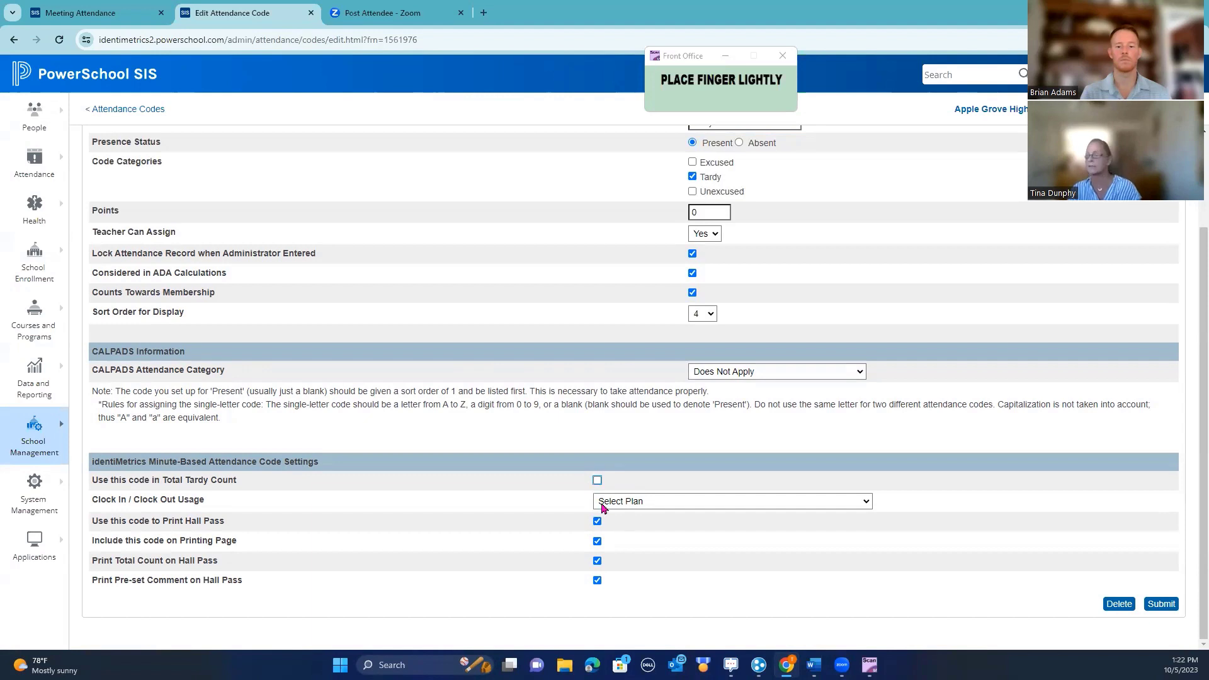
click(597, 481)
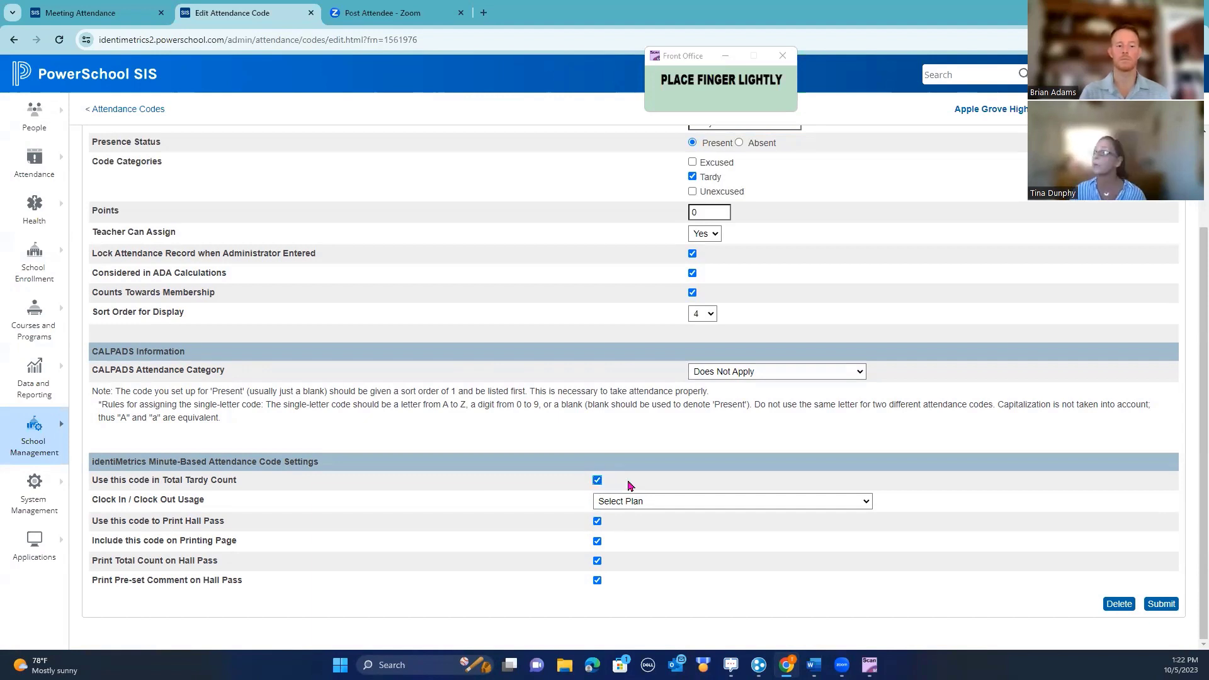
drag(693, 56, 575, 54)
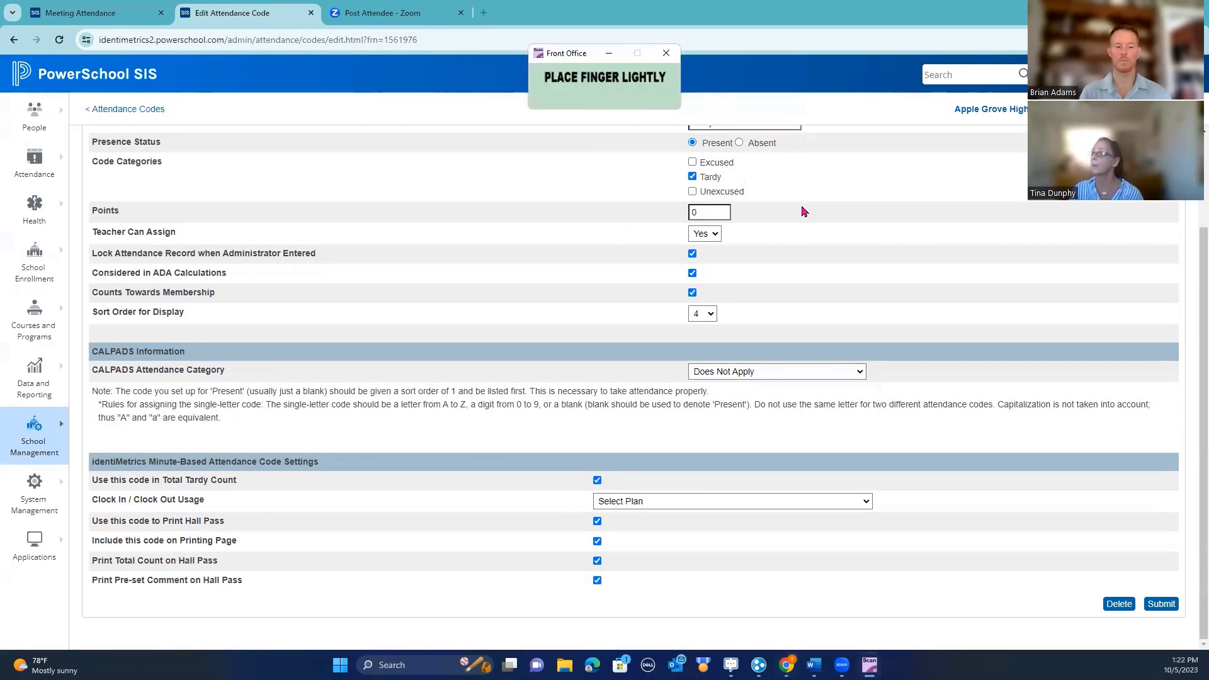
scroll(802, 207, up, 2)
scroll(829, 315, down, 1)
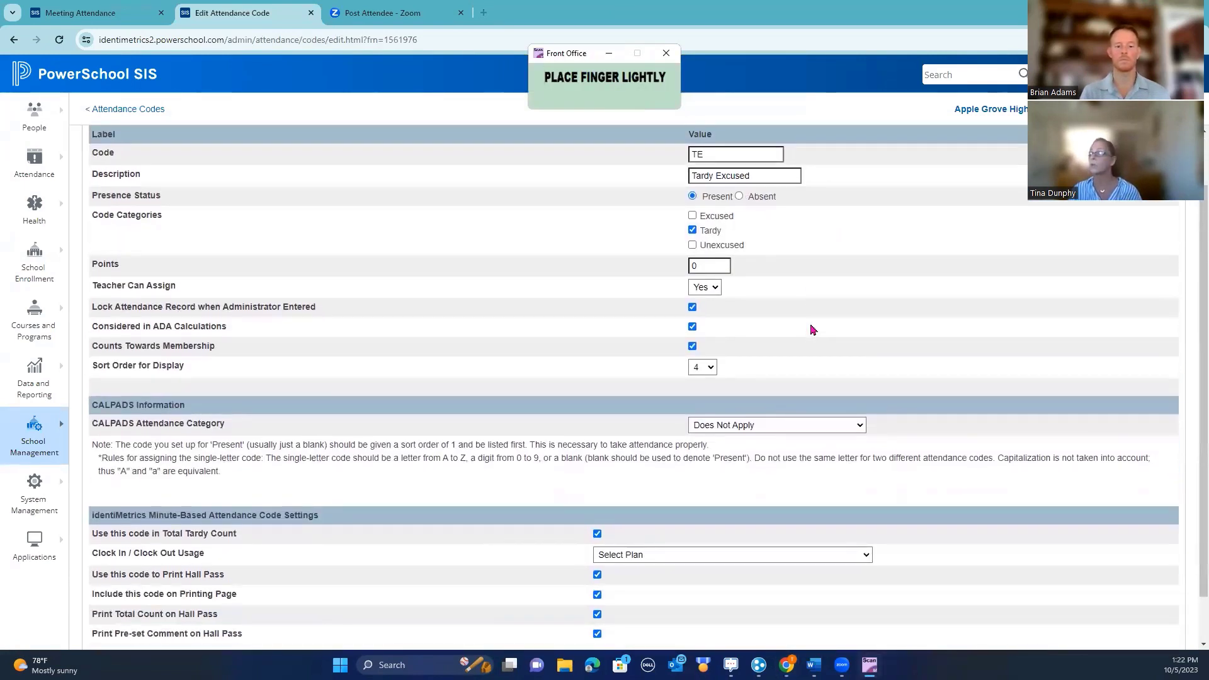
scroll(802, 355, down, 1)
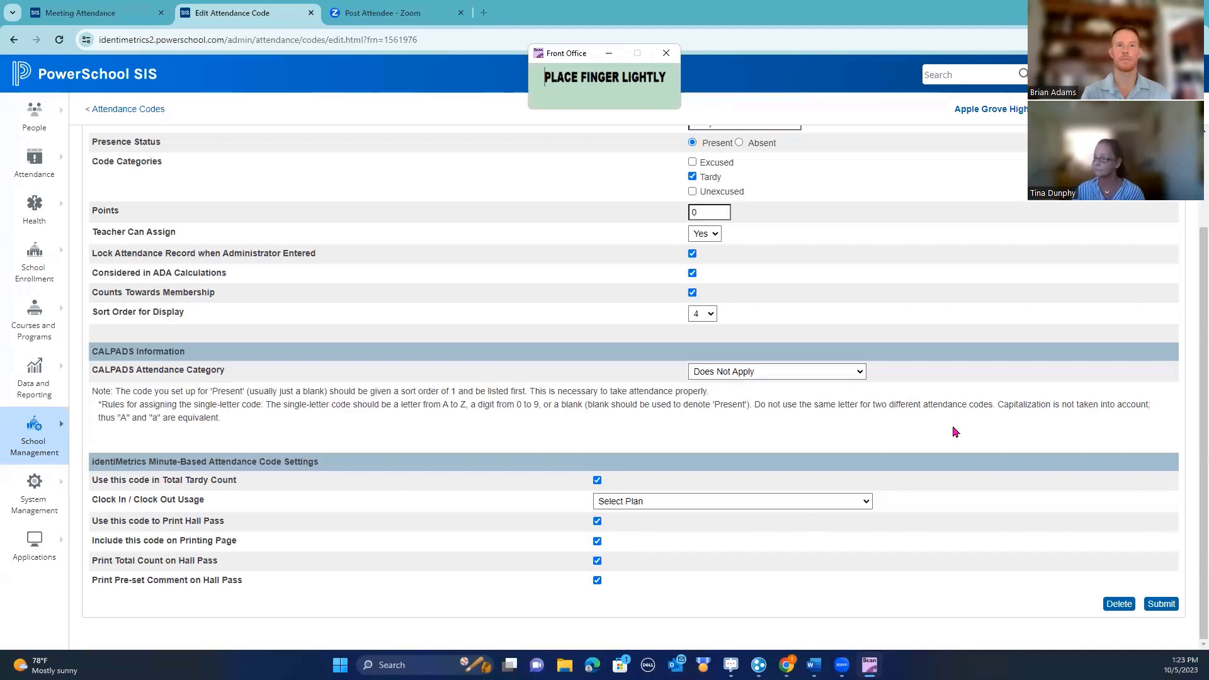
scroll(945, 438, up, 3)
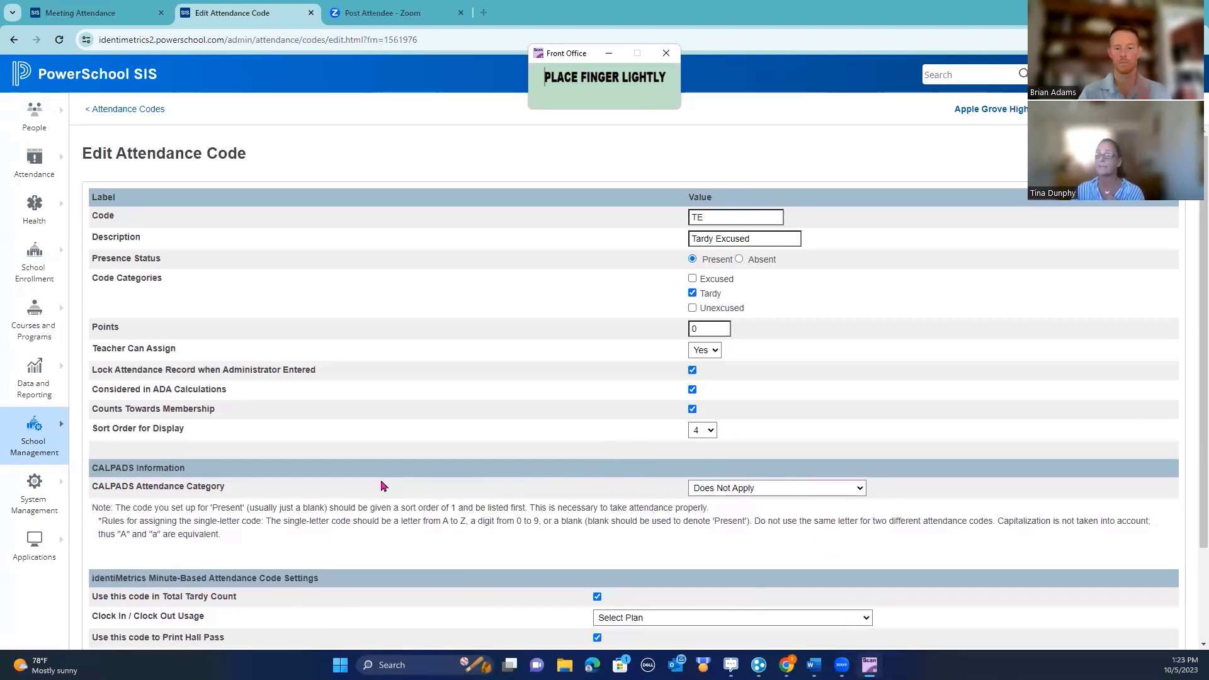
click(35, 435)
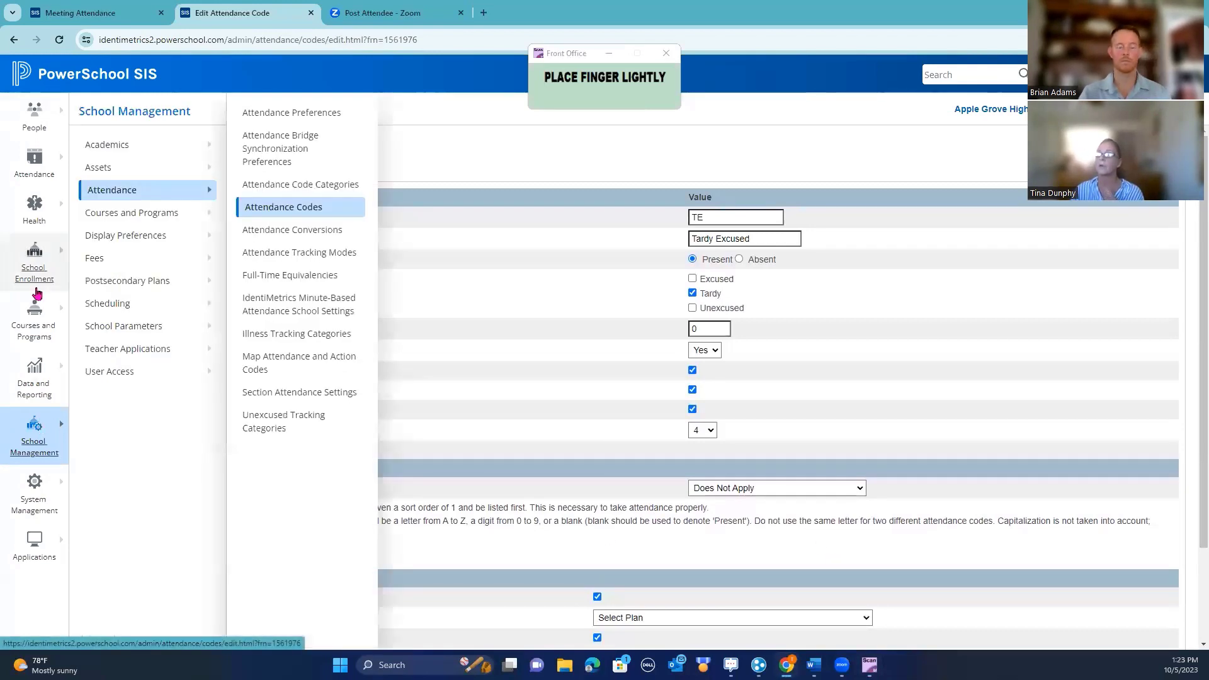
click(279, 208)
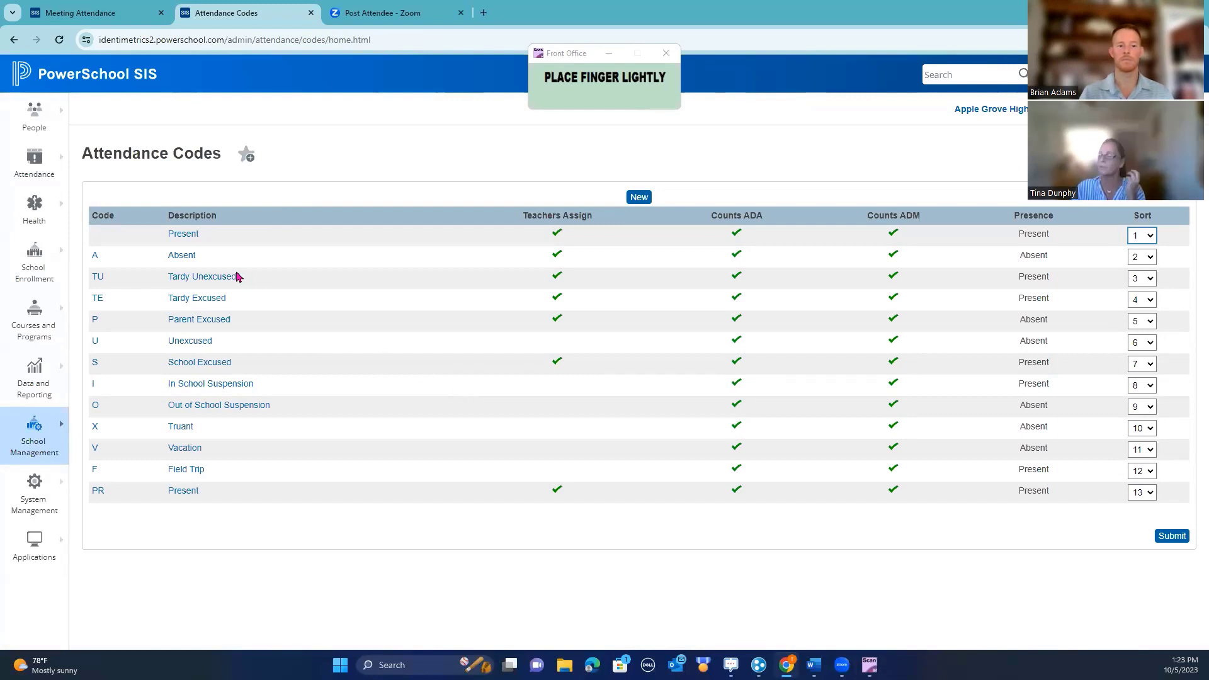
Open TU Tardy Unexcused and review its settings: 0.5 points, counted in total tardies
click(211, 280)
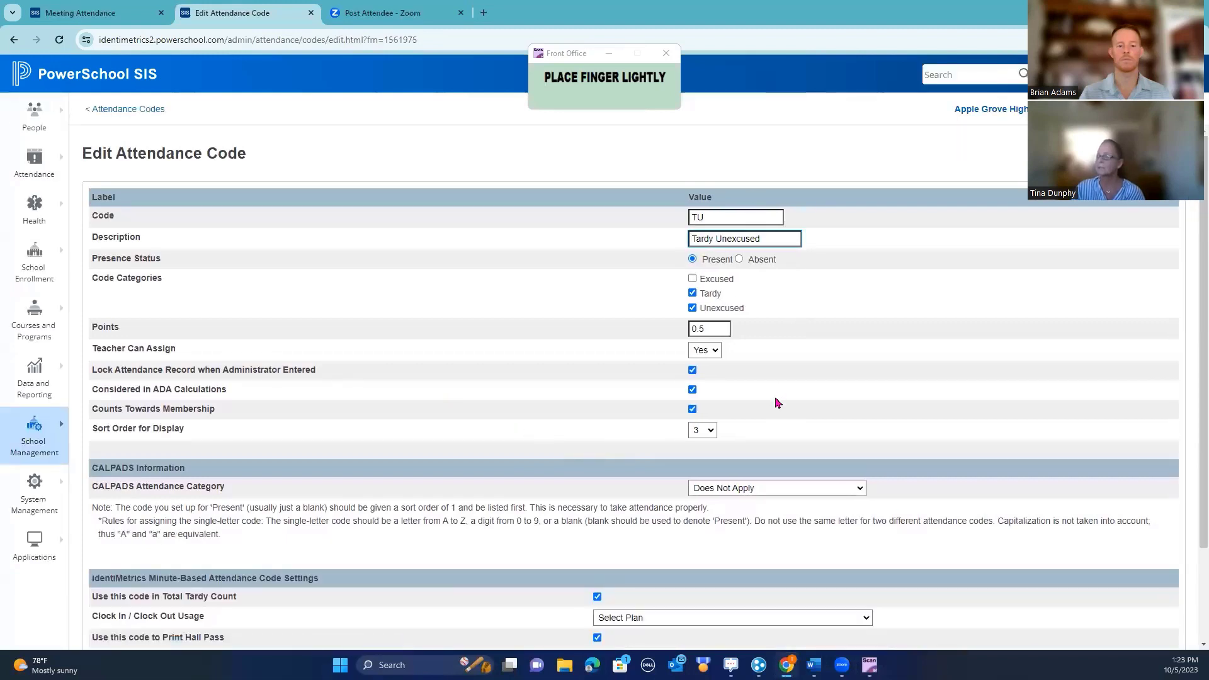
scroll(778, 403, down, 2)
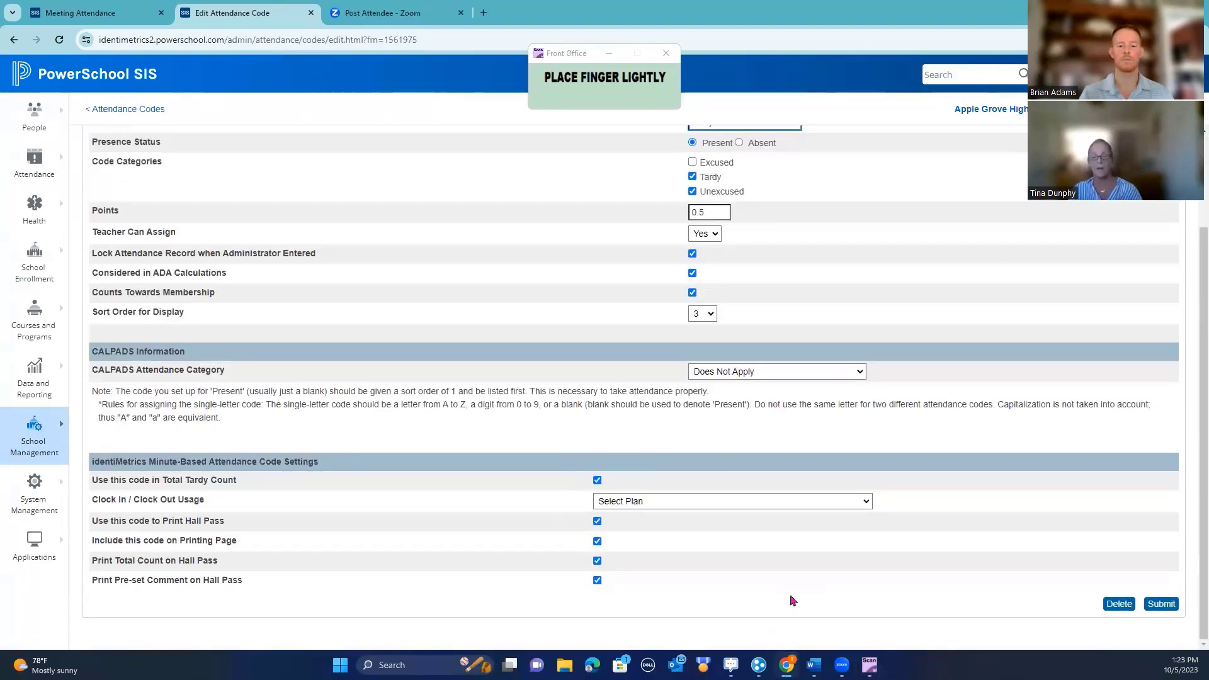
scroll(783, 595, up, 1)
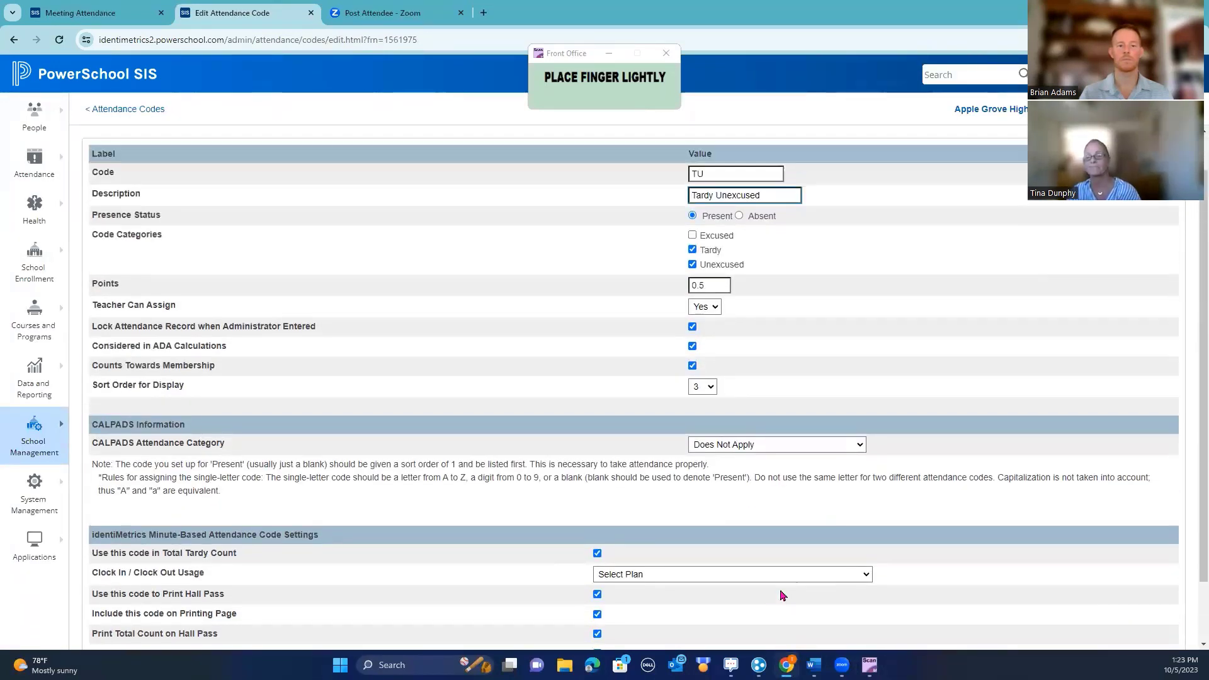
scroll(783, 595, up, 1)
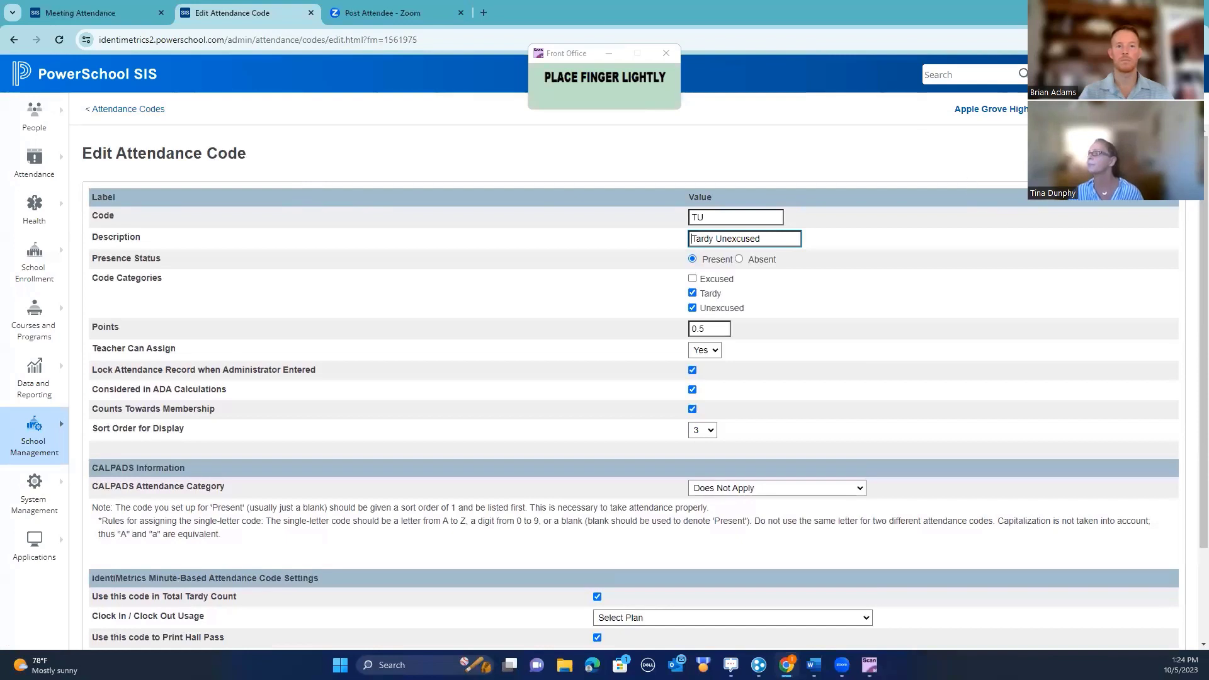
Switch to Washington Elementary (WE) and open Daily Attendance for 10/05/2023
click(990, 109)
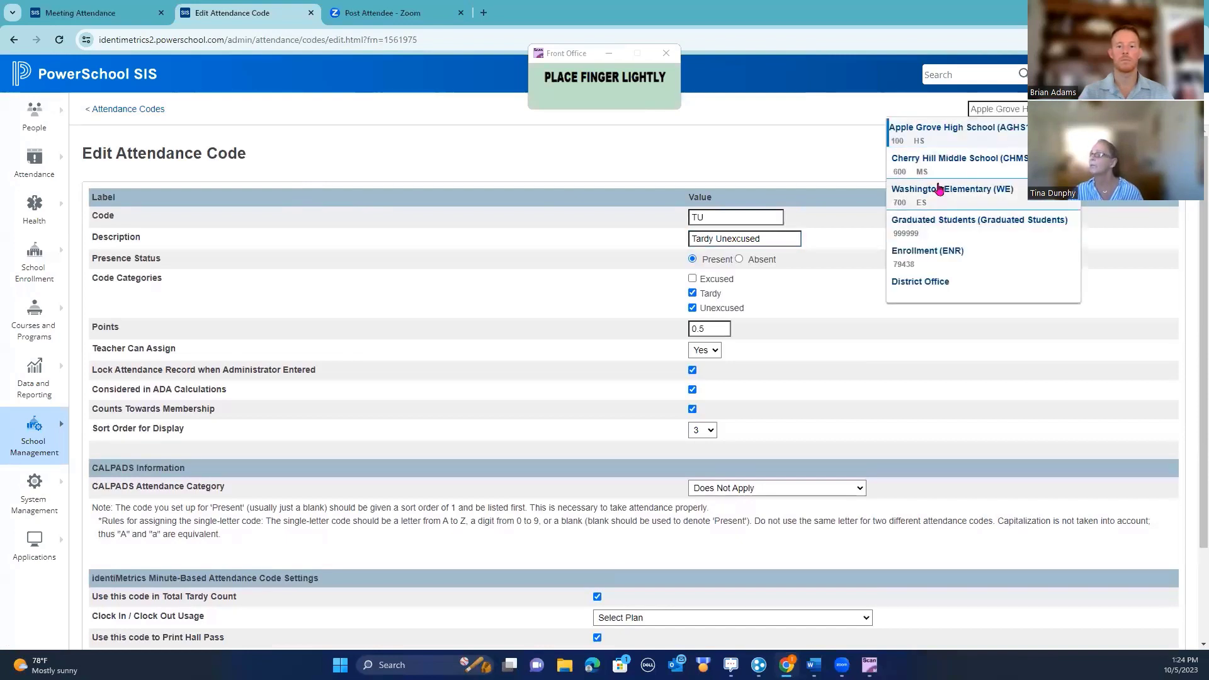
click(938, 189)
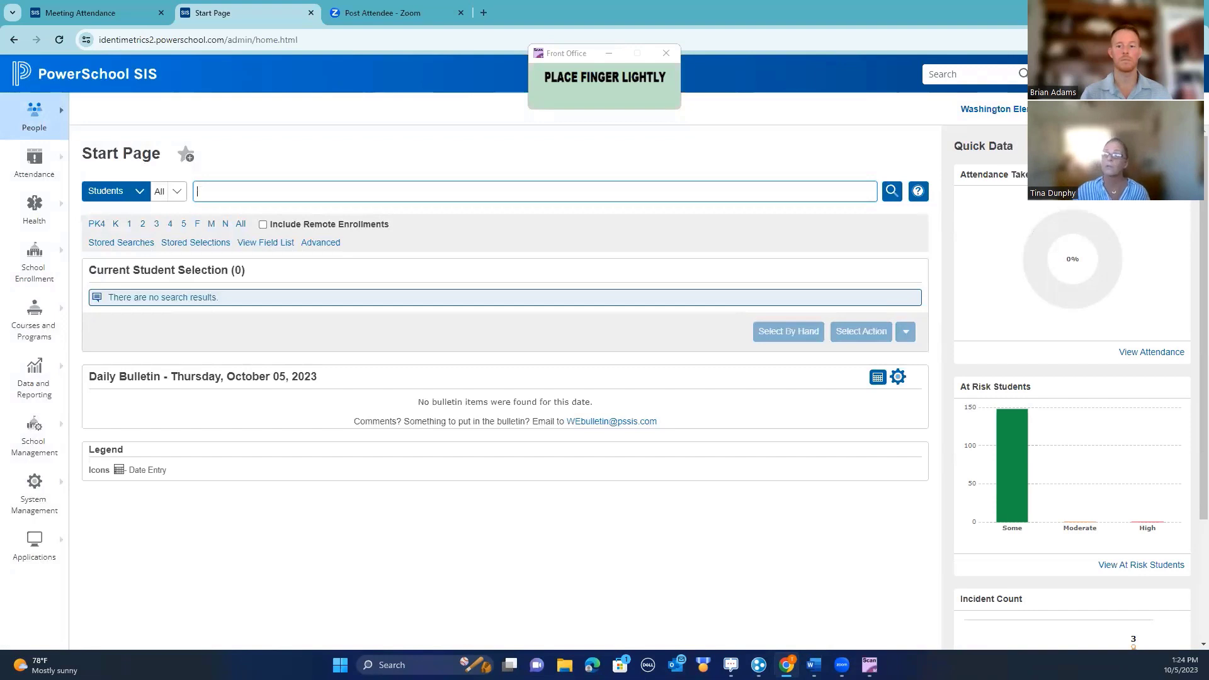
click(35, 165)
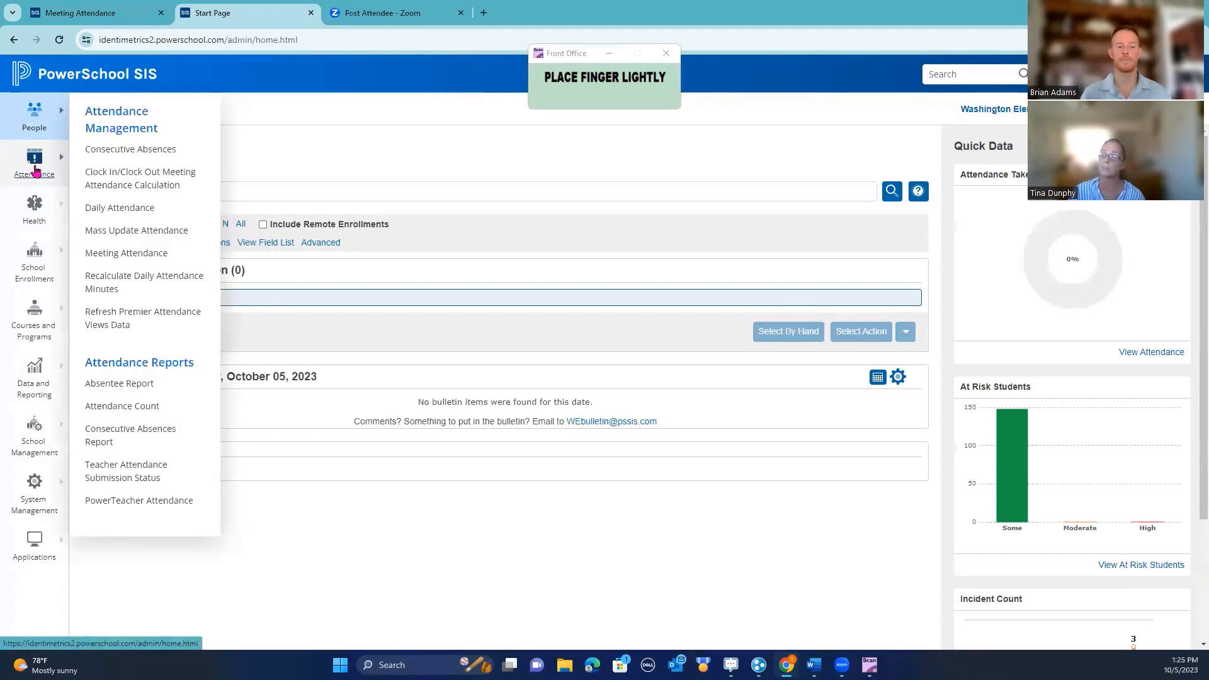
click(114, 210)
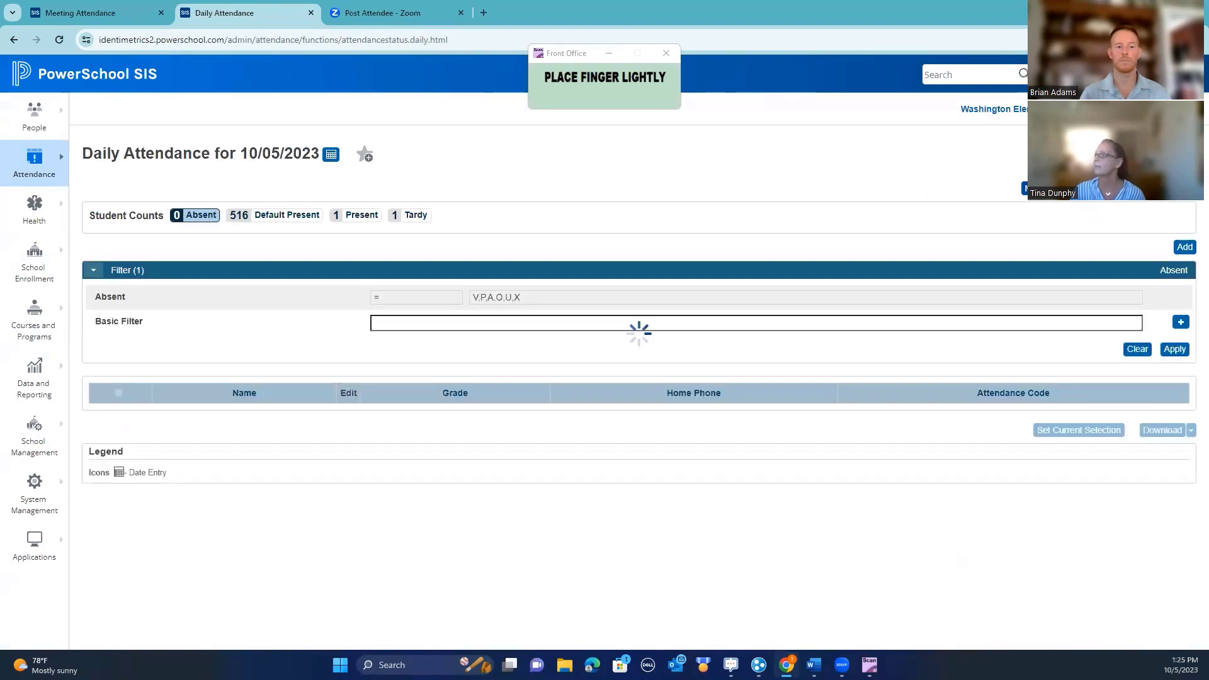
In Minute-Based Attendance Scanning, enter the student's ID as Tardy Excused with hall pass printing
click(1089, 190)
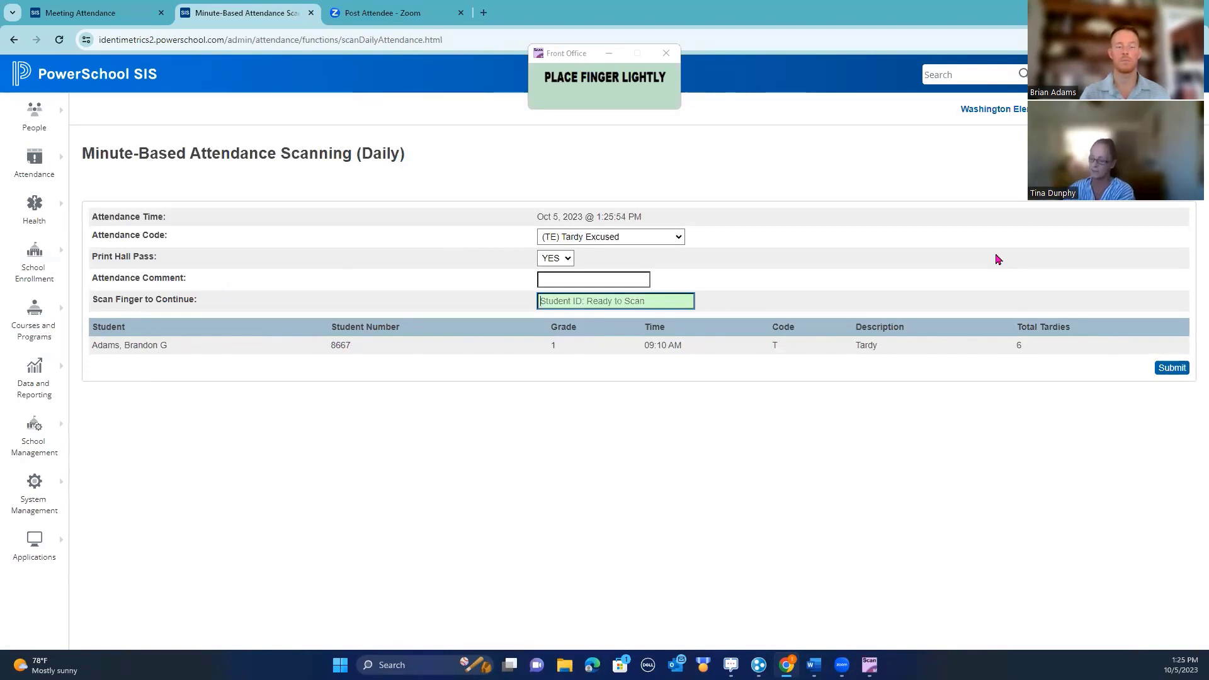
text(3298)
key(Return)
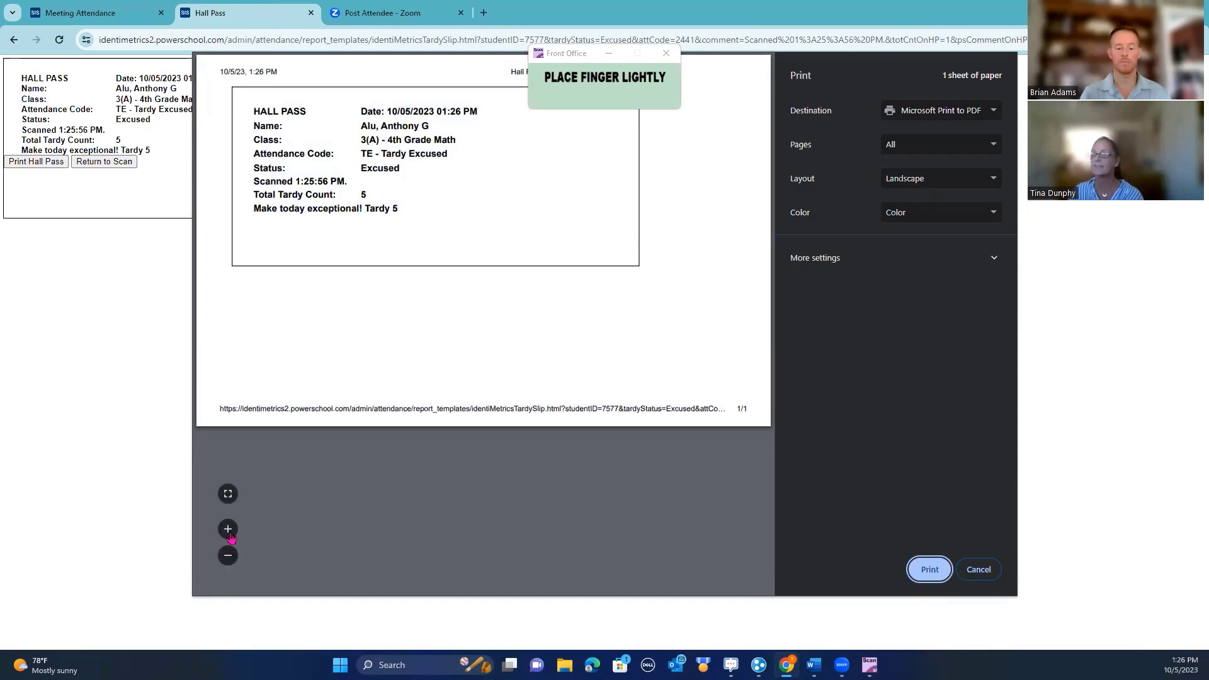
Enlarge the hall pass preview, then cancel printing to return to the scan page
click(229, 531)
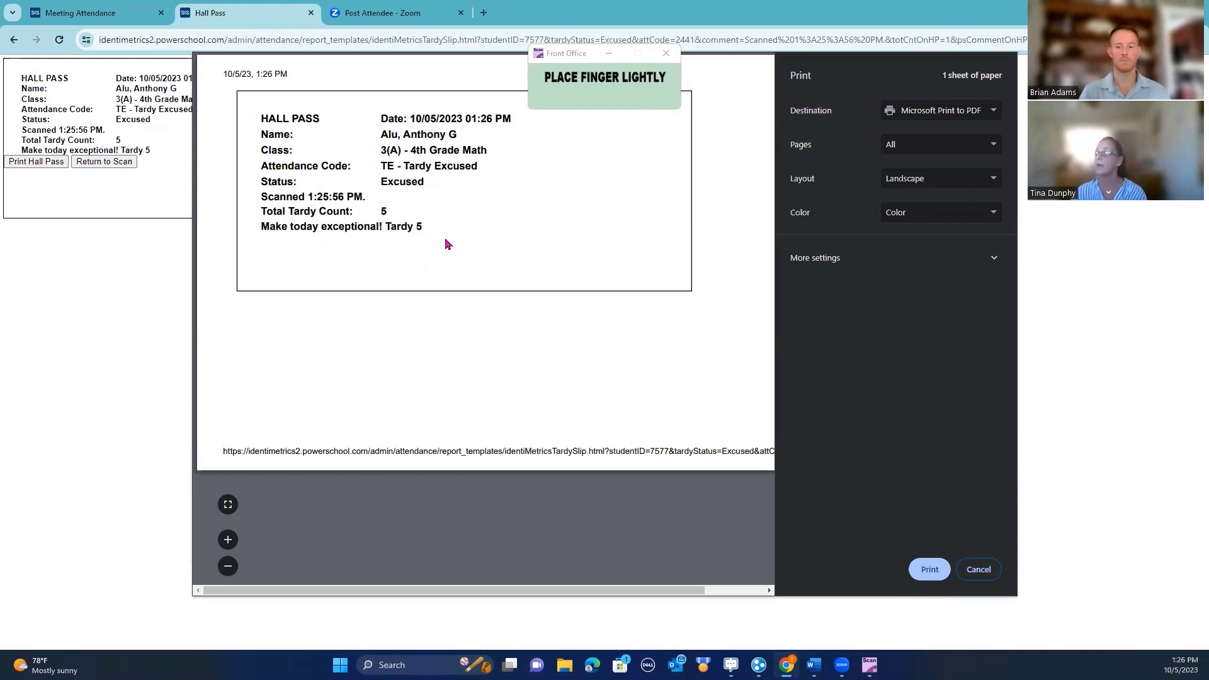
click(979, 570)
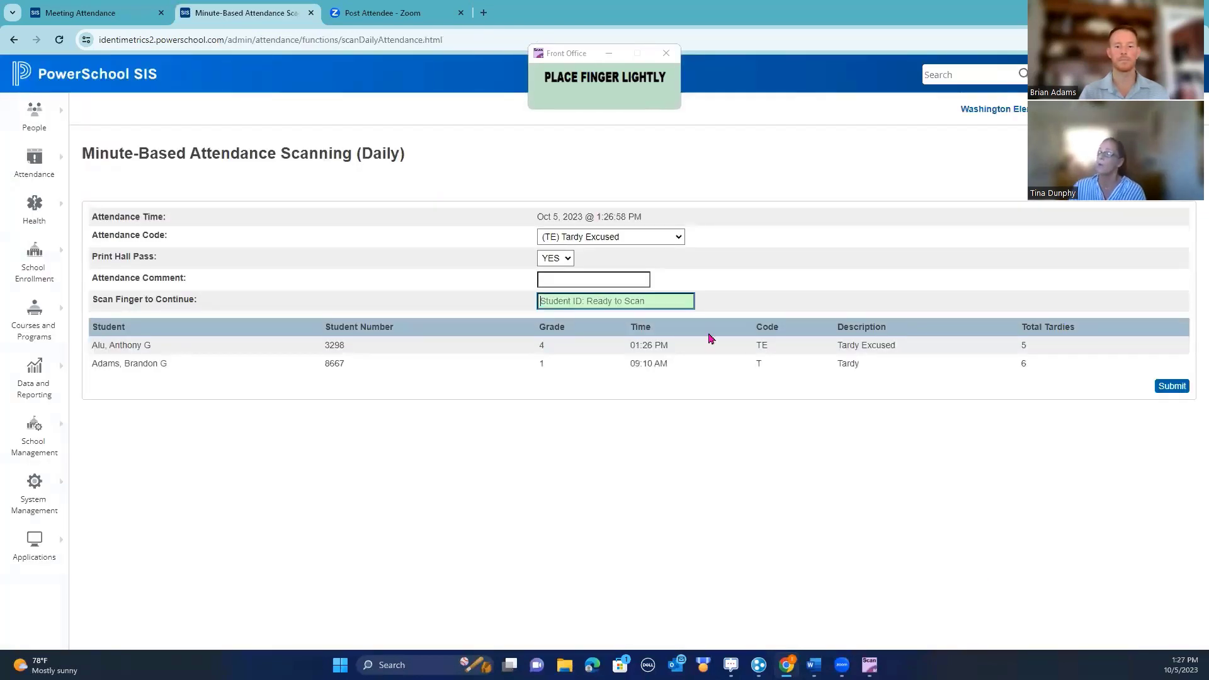
Scan the second student's ID with the (T) Tardy code and skip printing the hall pass
click(679, 239)
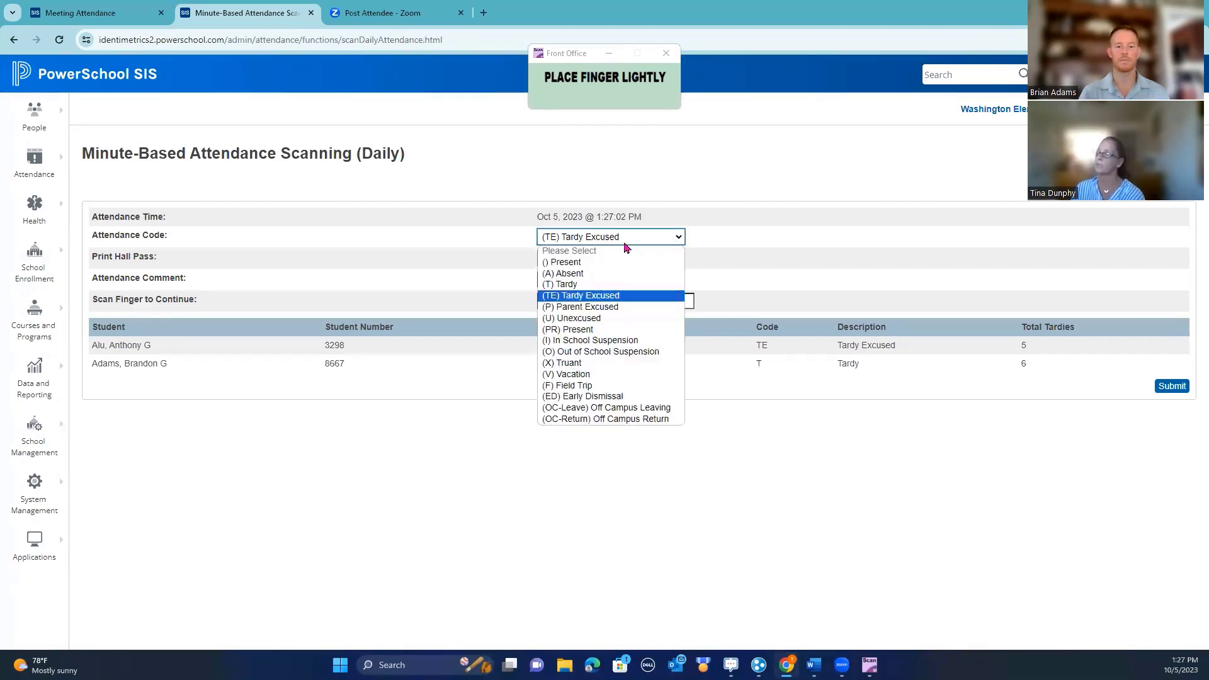
click(576, 284)
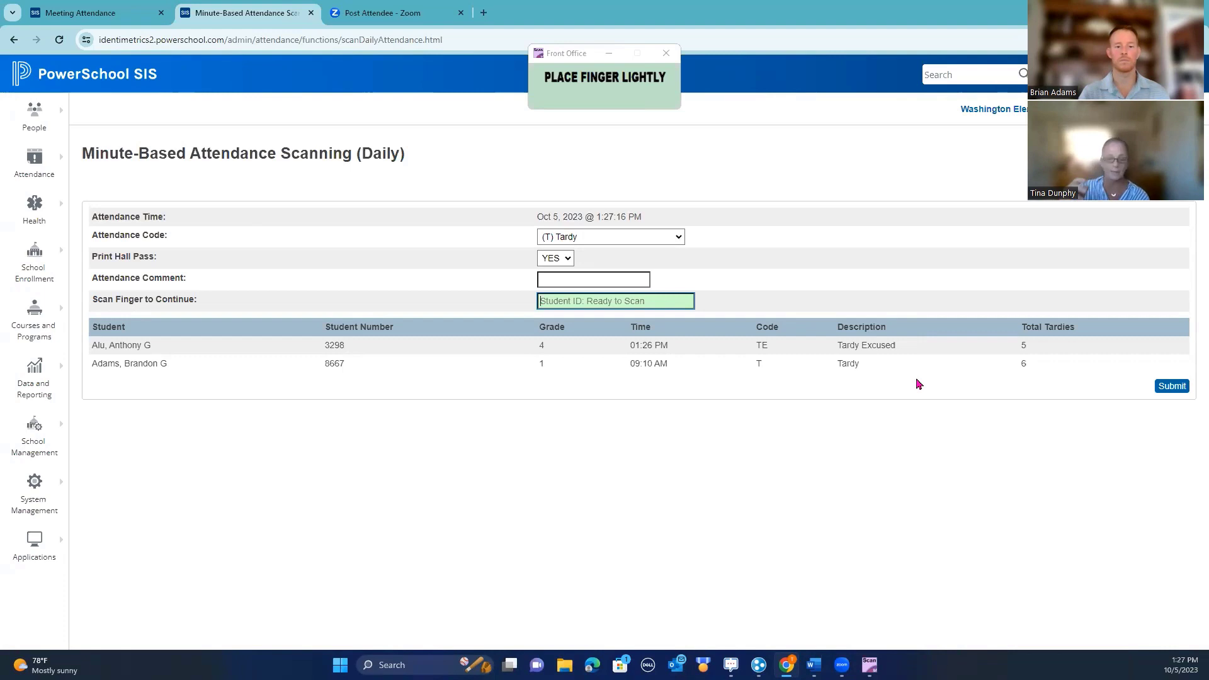
text(8654)
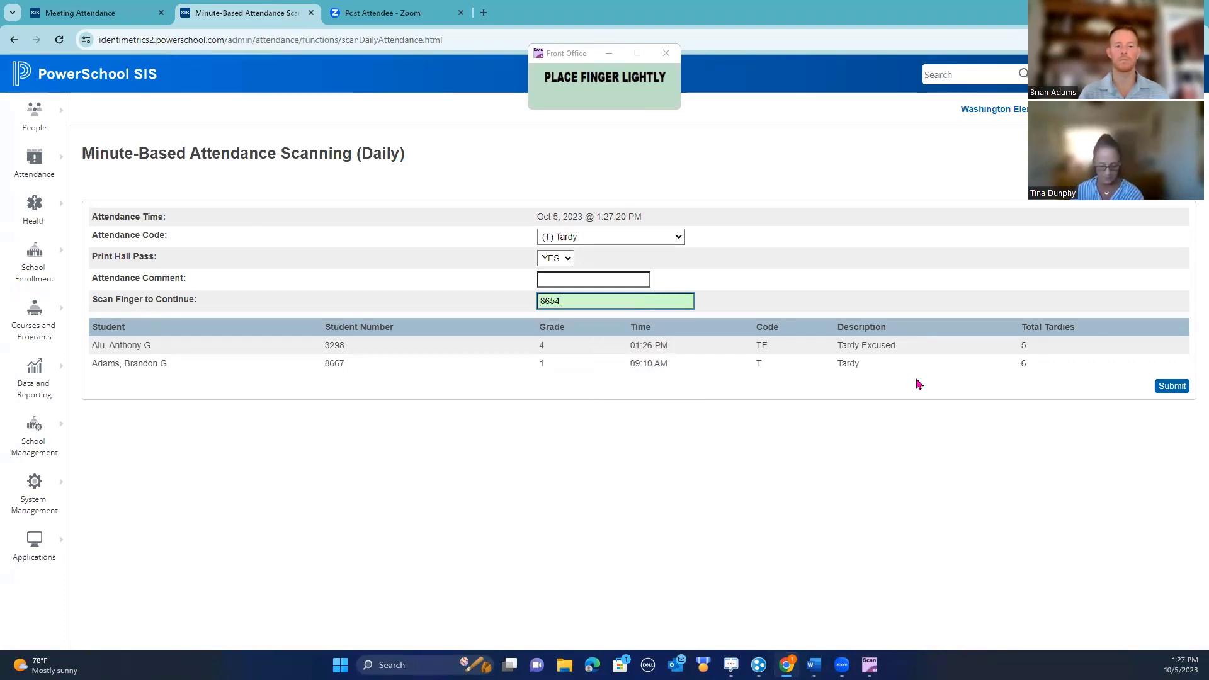
key(Return)
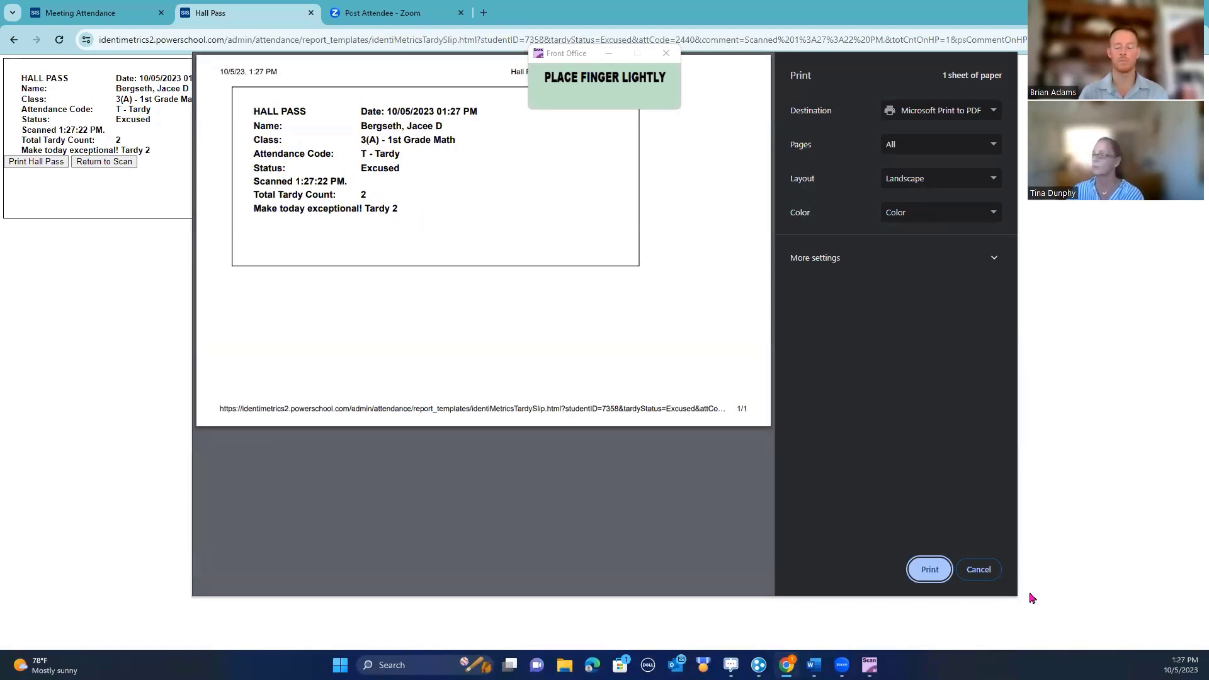
click(985, 572)
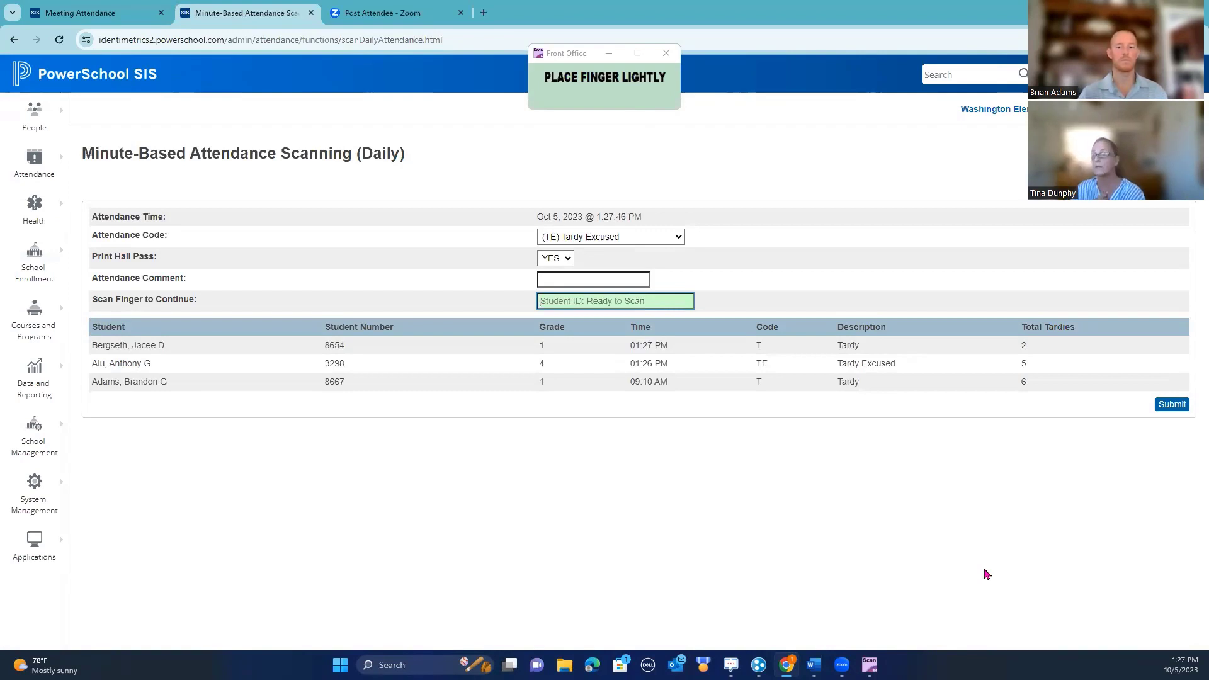
From today's Daily Attendance tardy list, open the Tardy Excused student's 10/5 entry (01:25 PM–06:00 PM)
click(36, 165)
click(116, 209)
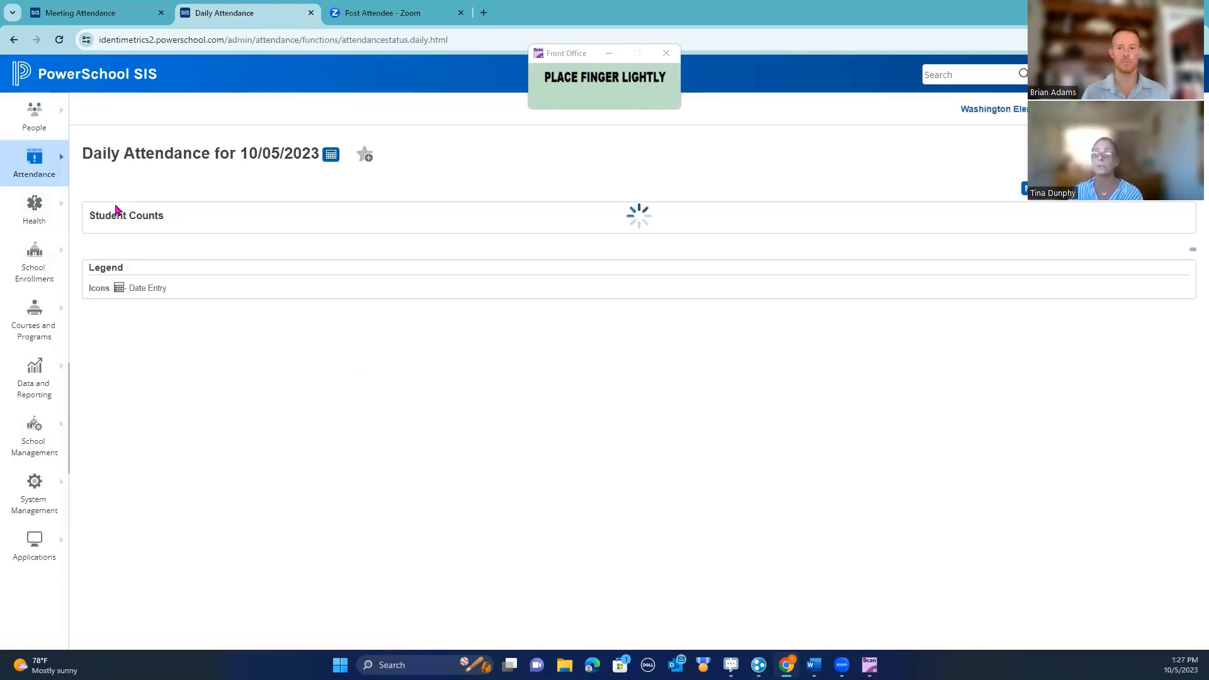
click(430, 217)
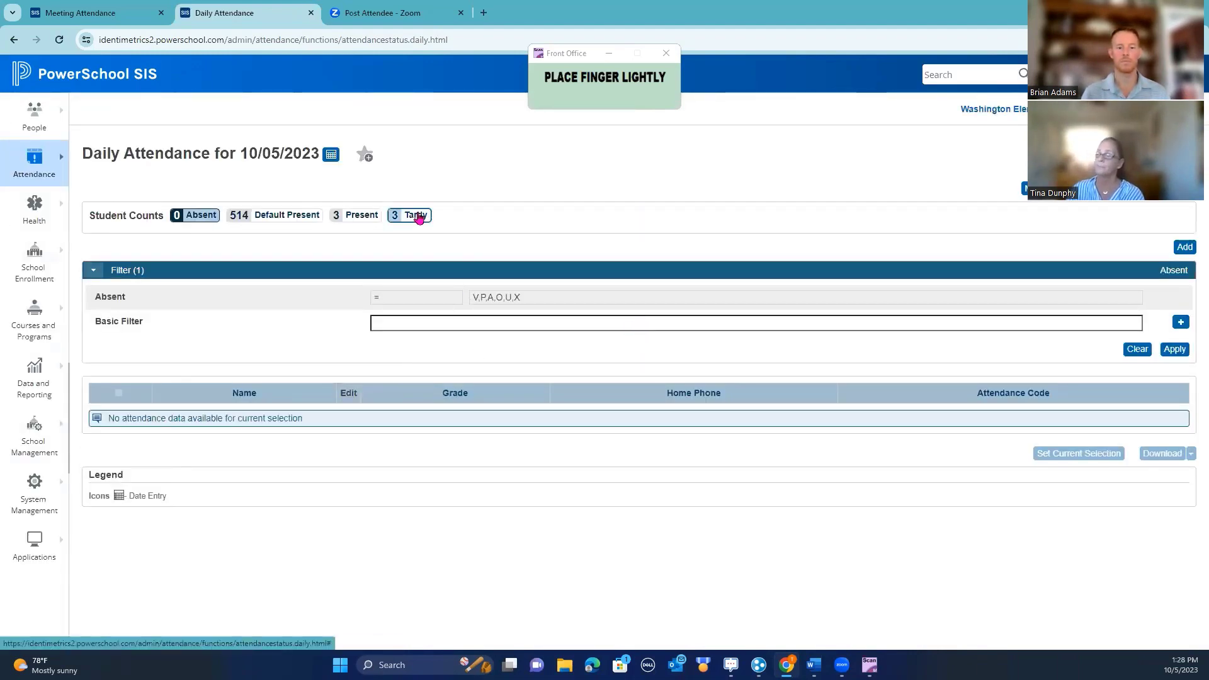
click(193, 447)
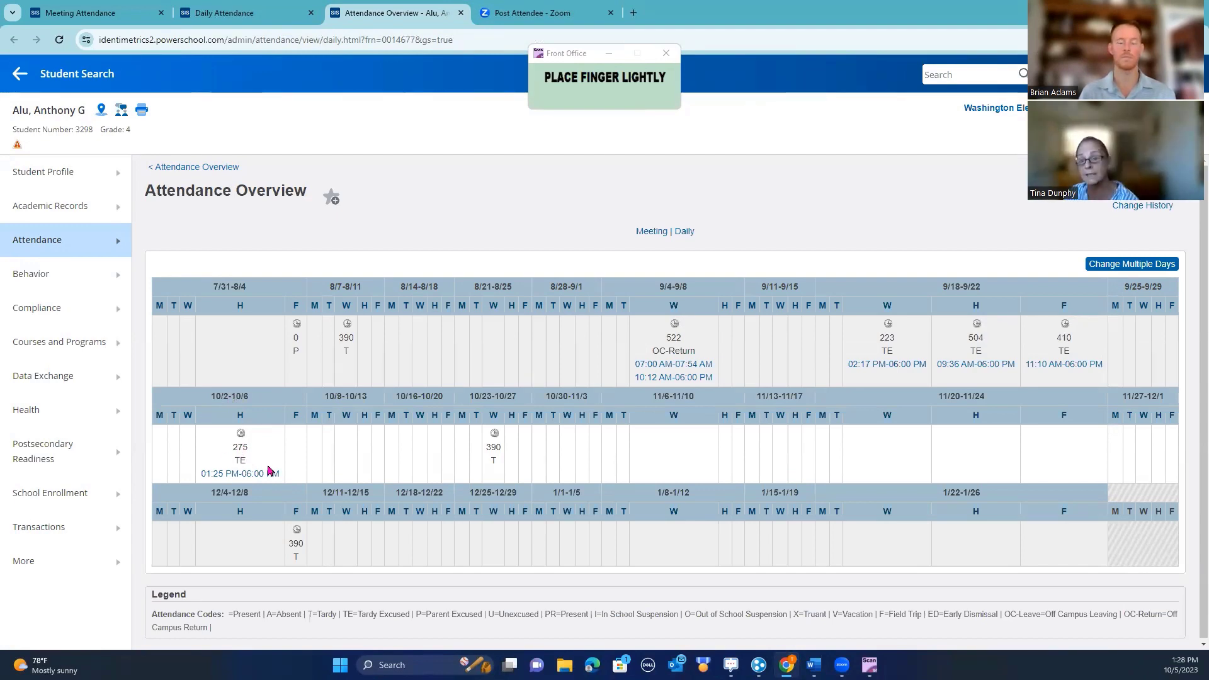
click(254, 476)
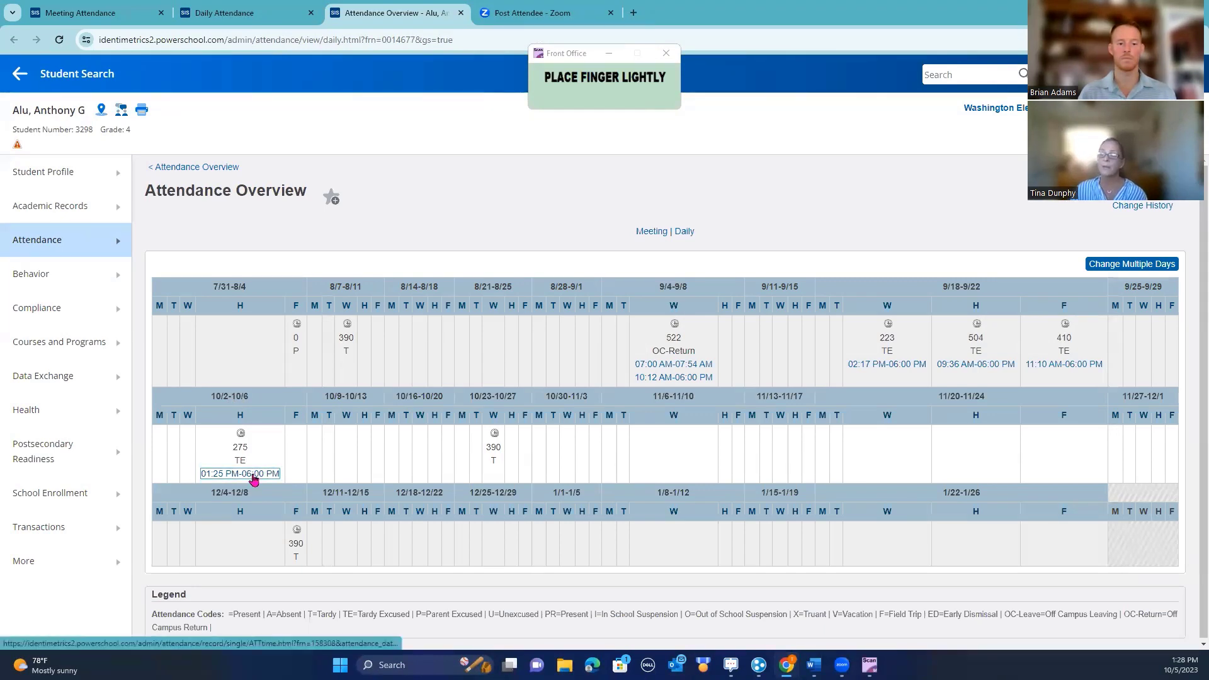
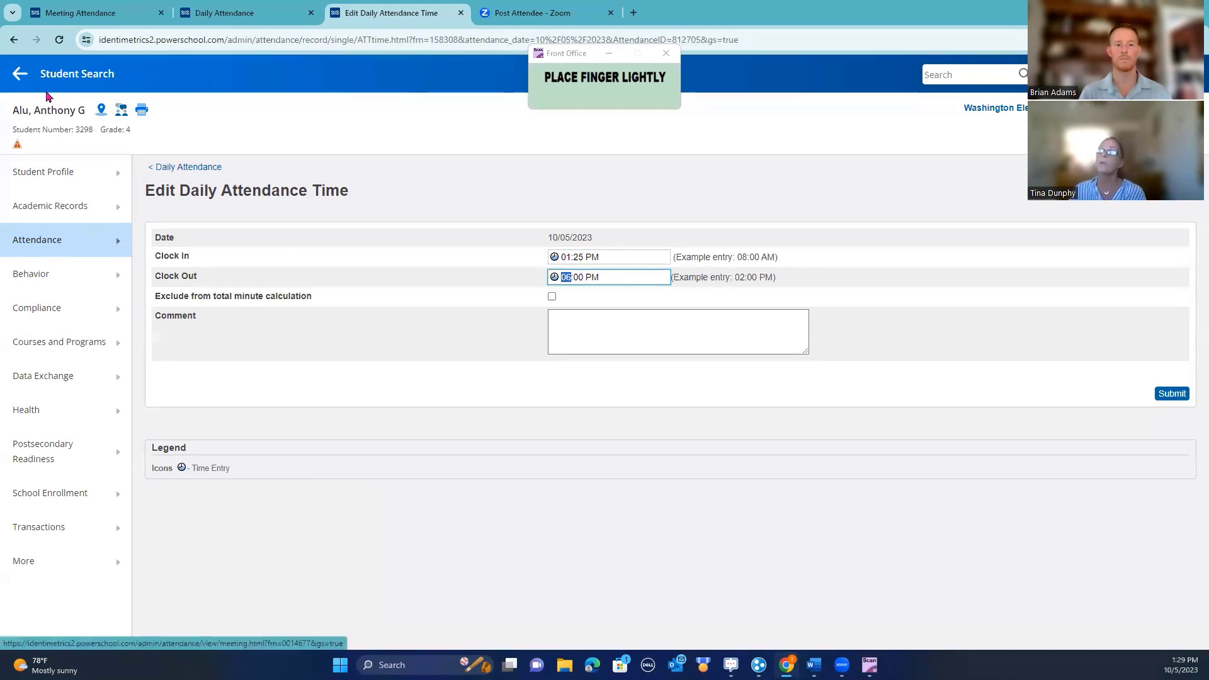
Leave the Edit Daily Attendance Time page and go back to the Start Page
click(21, 74)
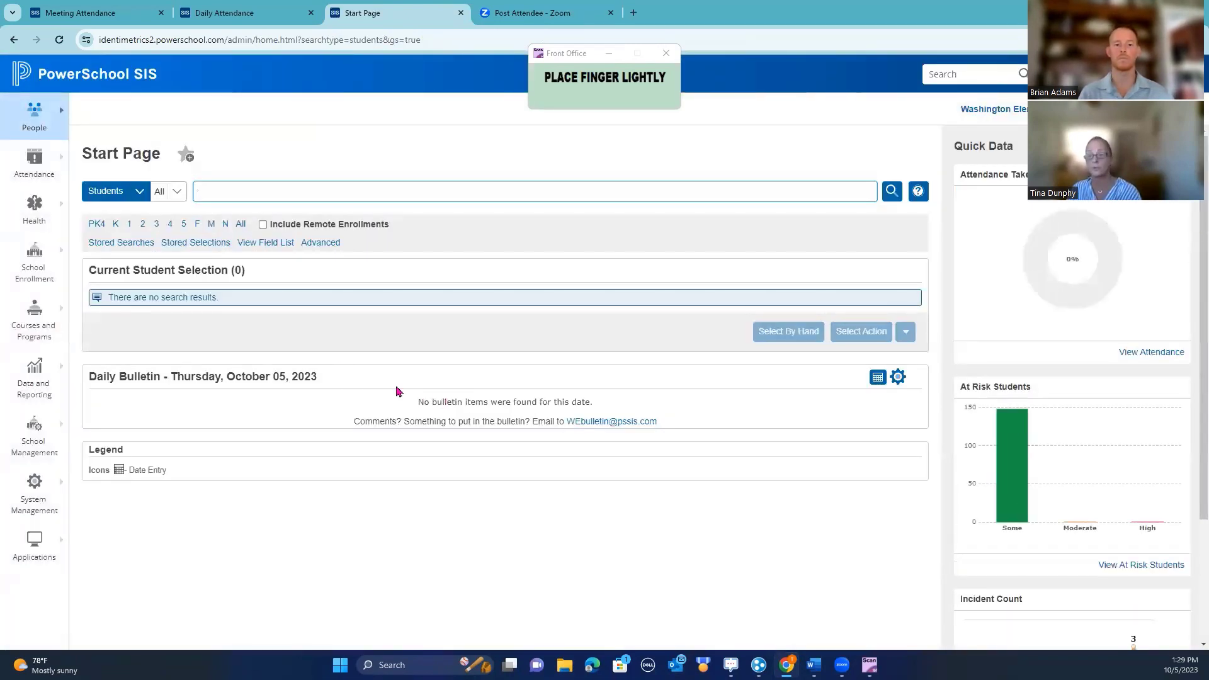
Filter today's Daily Attendance to the 3 tardy students and open the third one's attendance overview
click(32, 163)
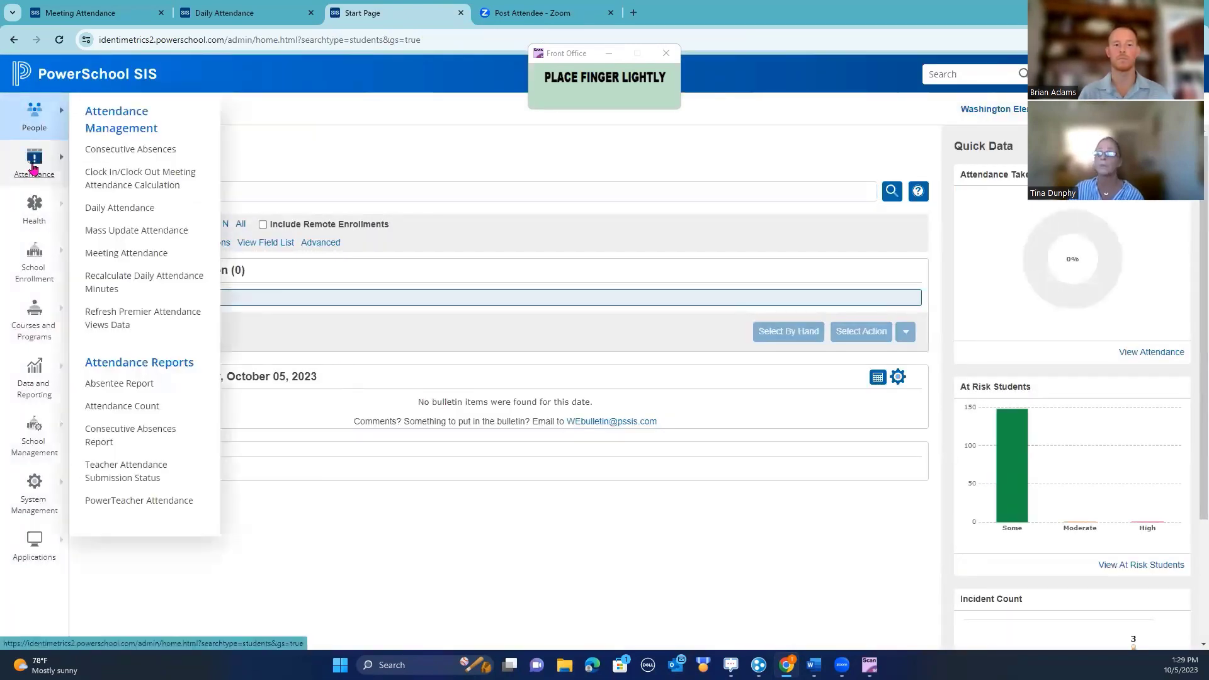
click(121, 208)
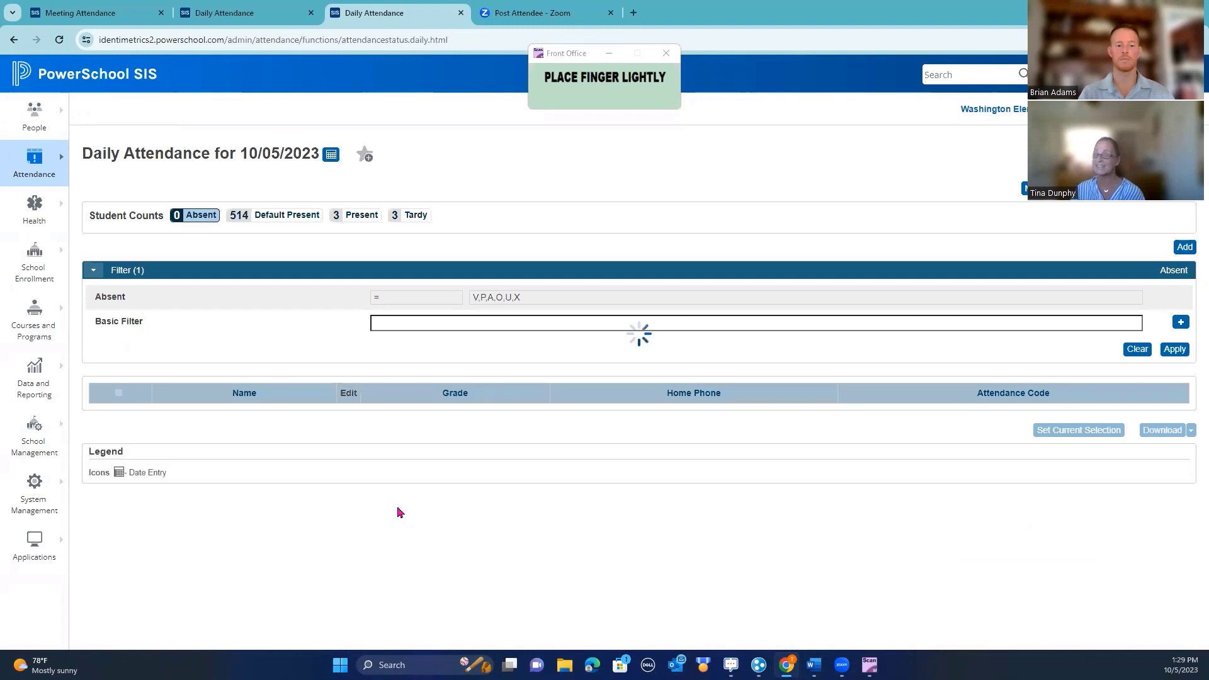
click(423, 217)
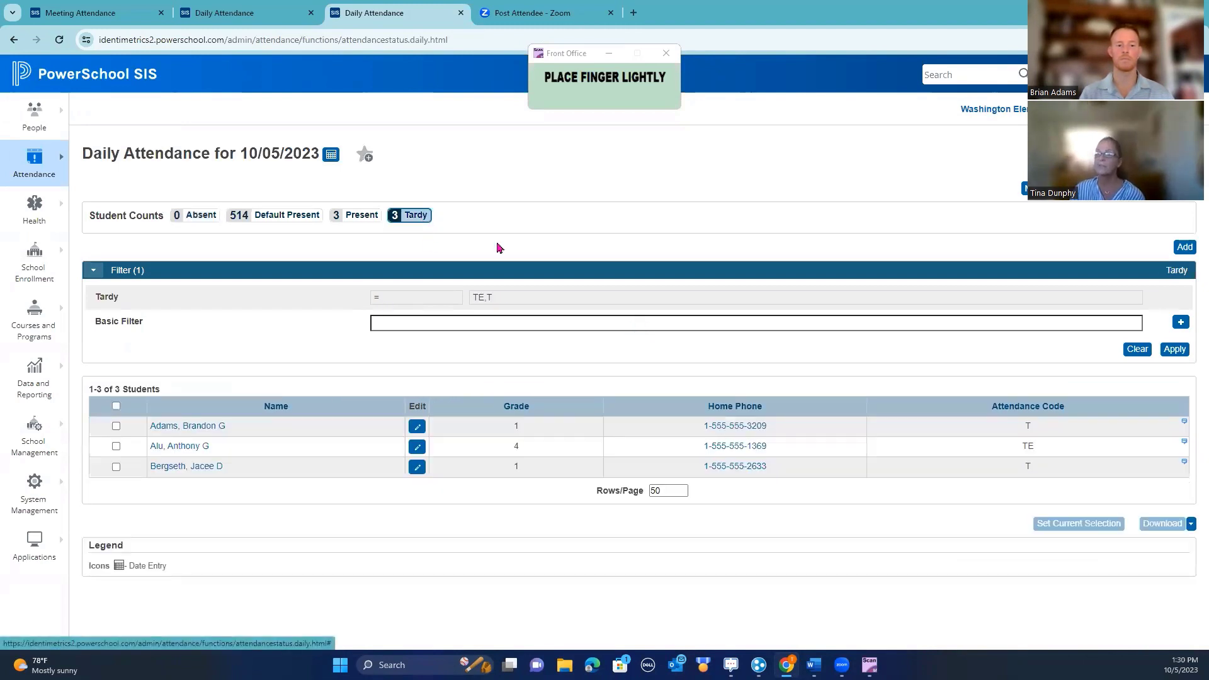
click(186, 468)
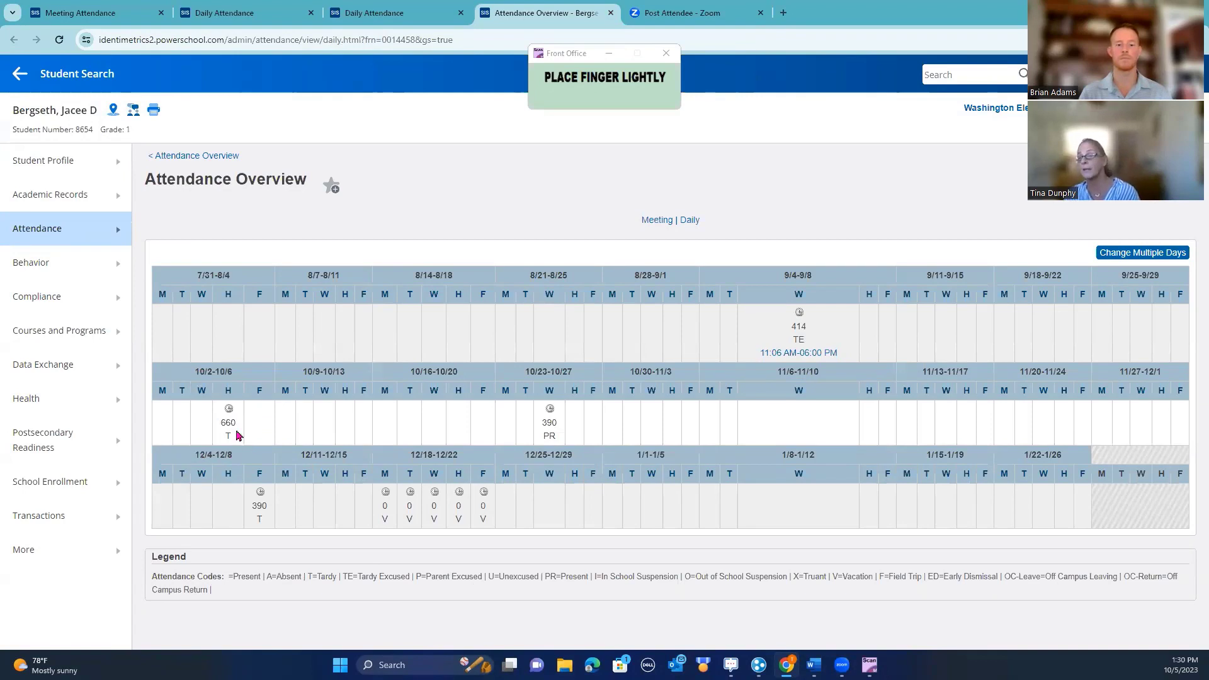
View the student's 10/05/2023 tardy daily attendance record, then return to the Start Page
click(230, 392)
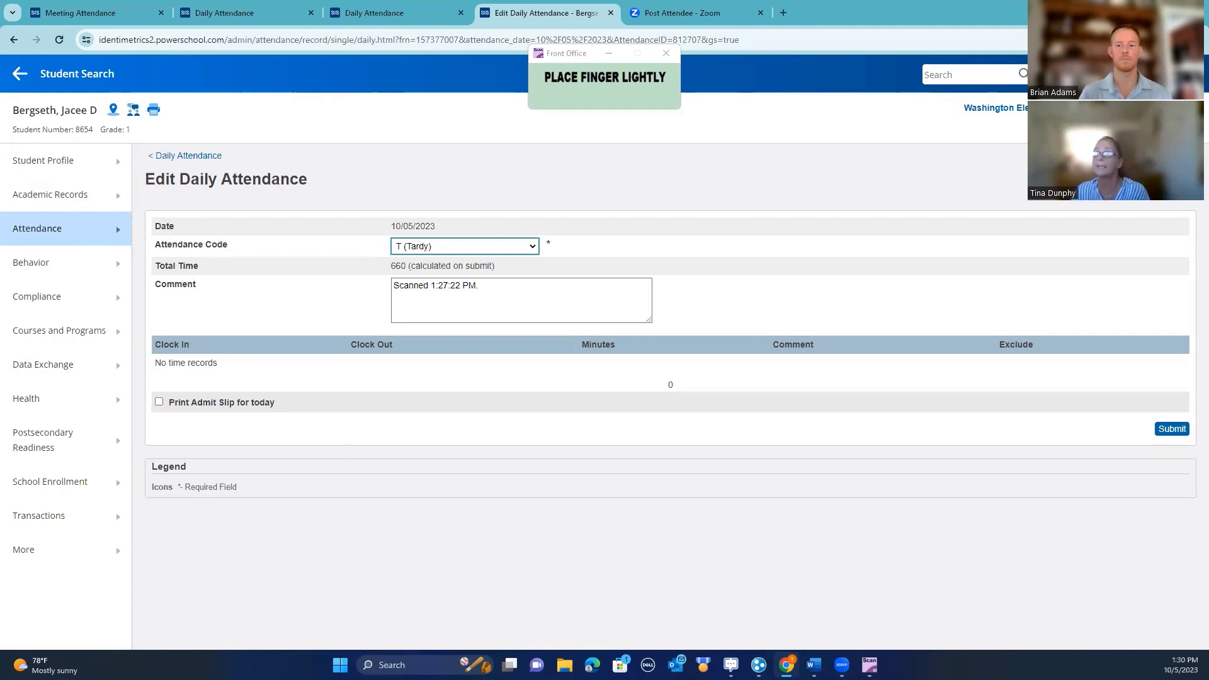
click(64, 75)
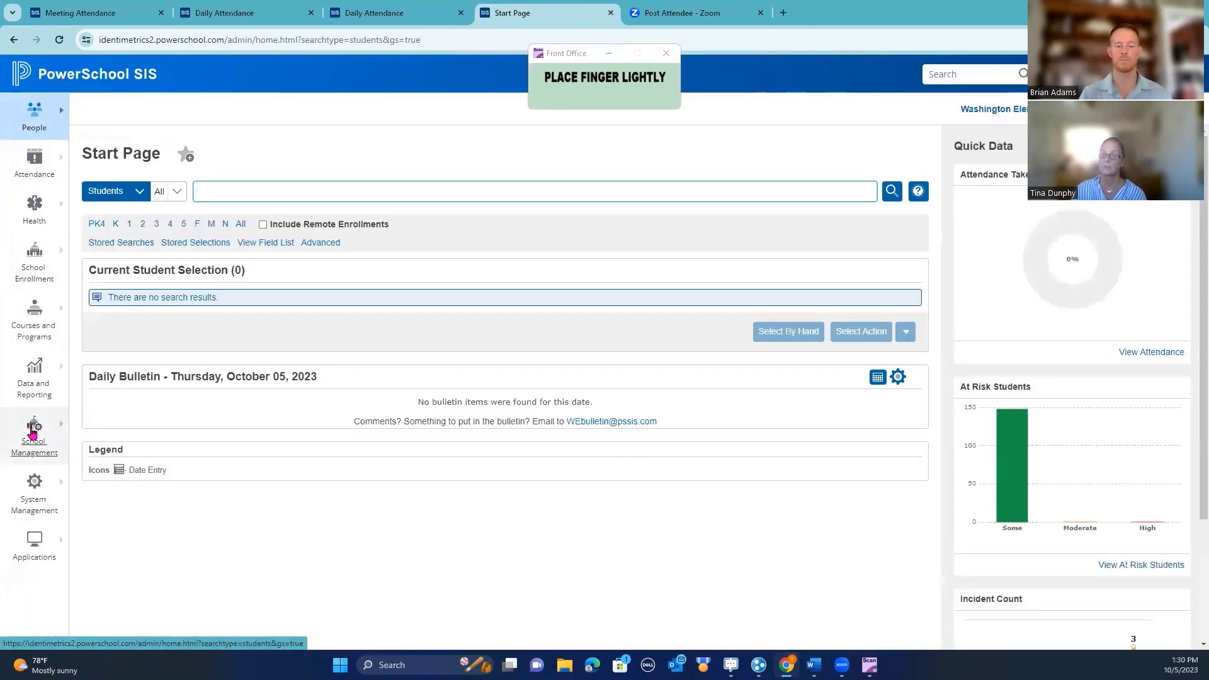
Open the IdentiMetrics Minute-Based Attendance setup, showing Record Daily Attendance YES and default code TE
click(32, 429)
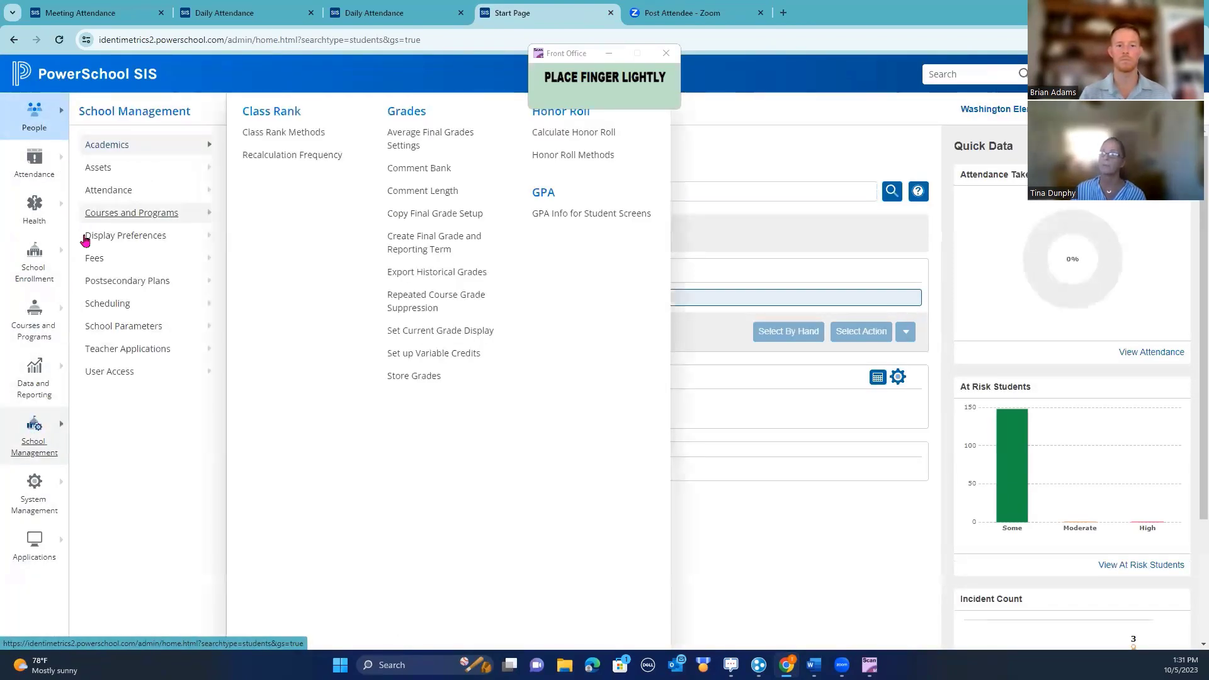
click(97, 190)
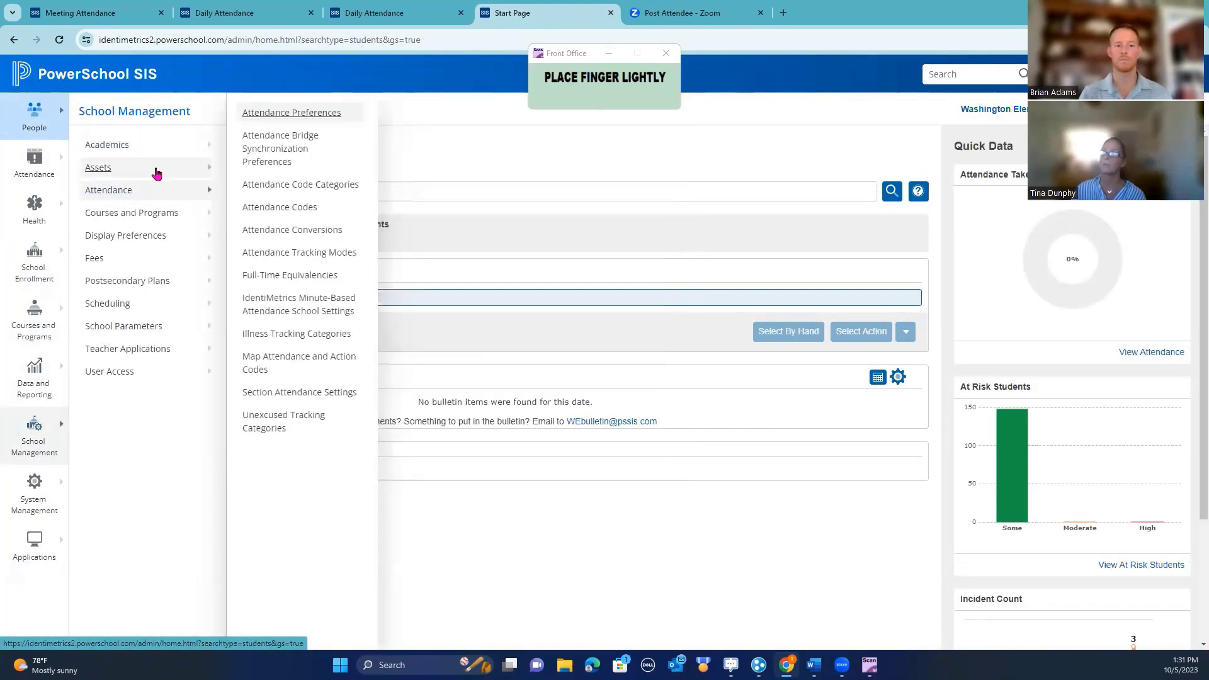
click(317, 307)
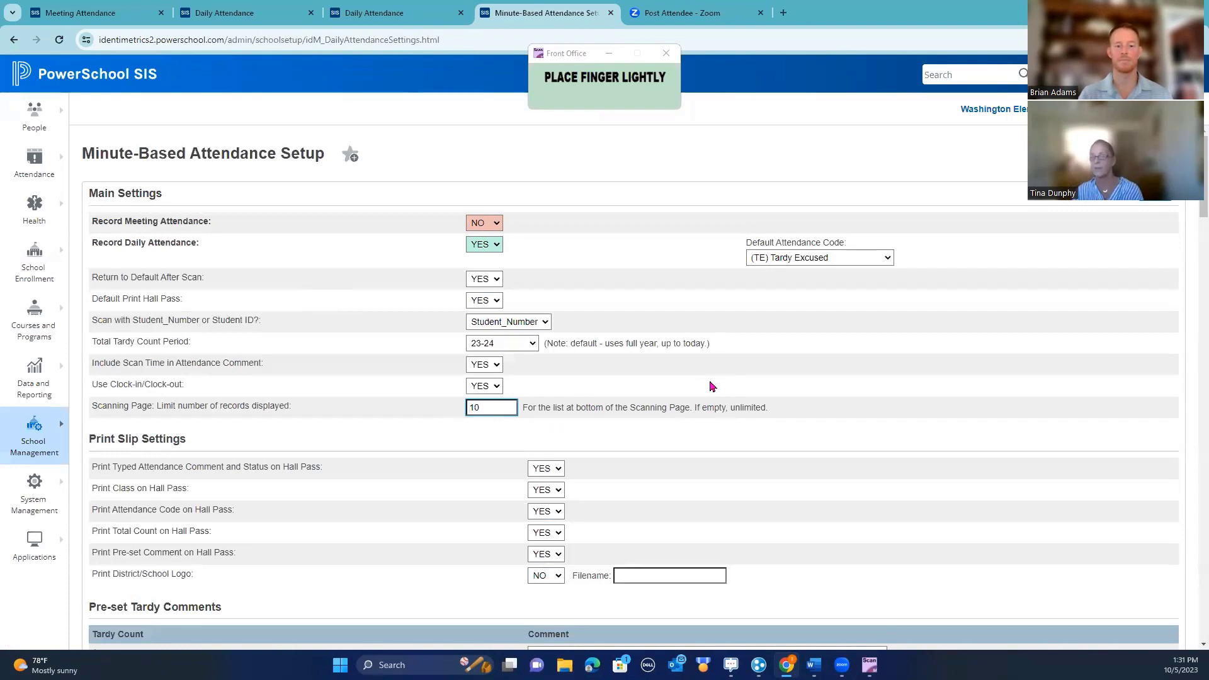
Clear the Tardy 1 pre-set comment text, then go to the Attendance Codes list
scroll(749, 450, down, 2)
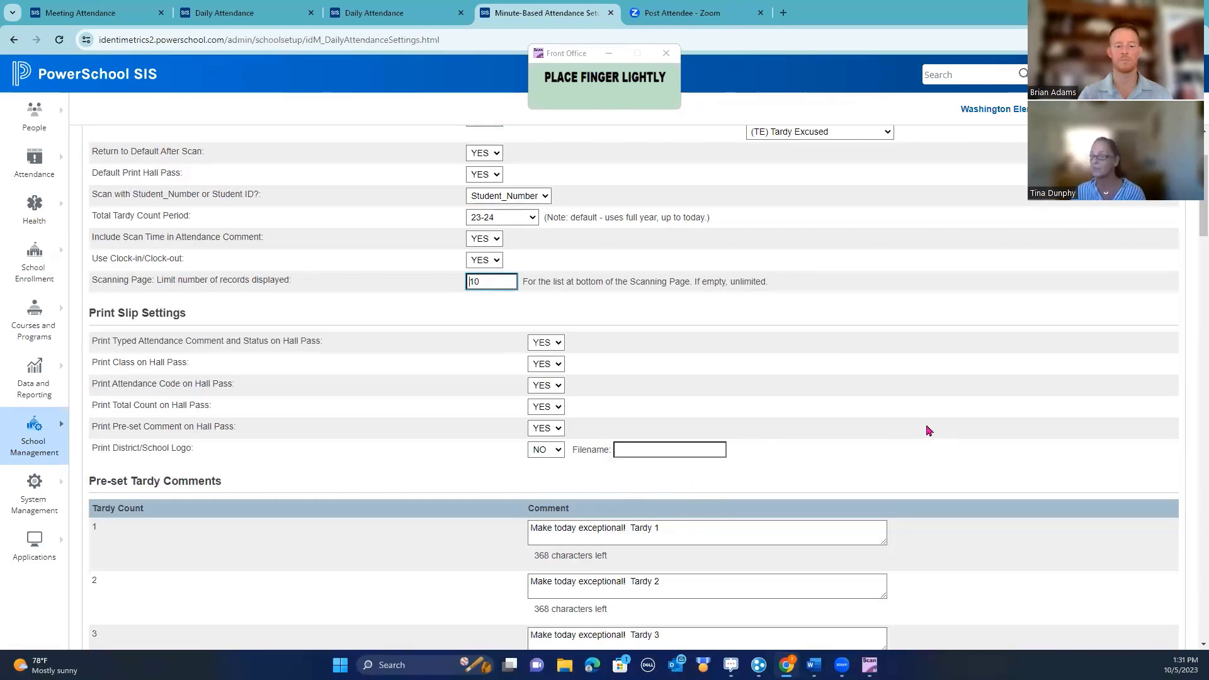
scroll(929, 431, down, 3)
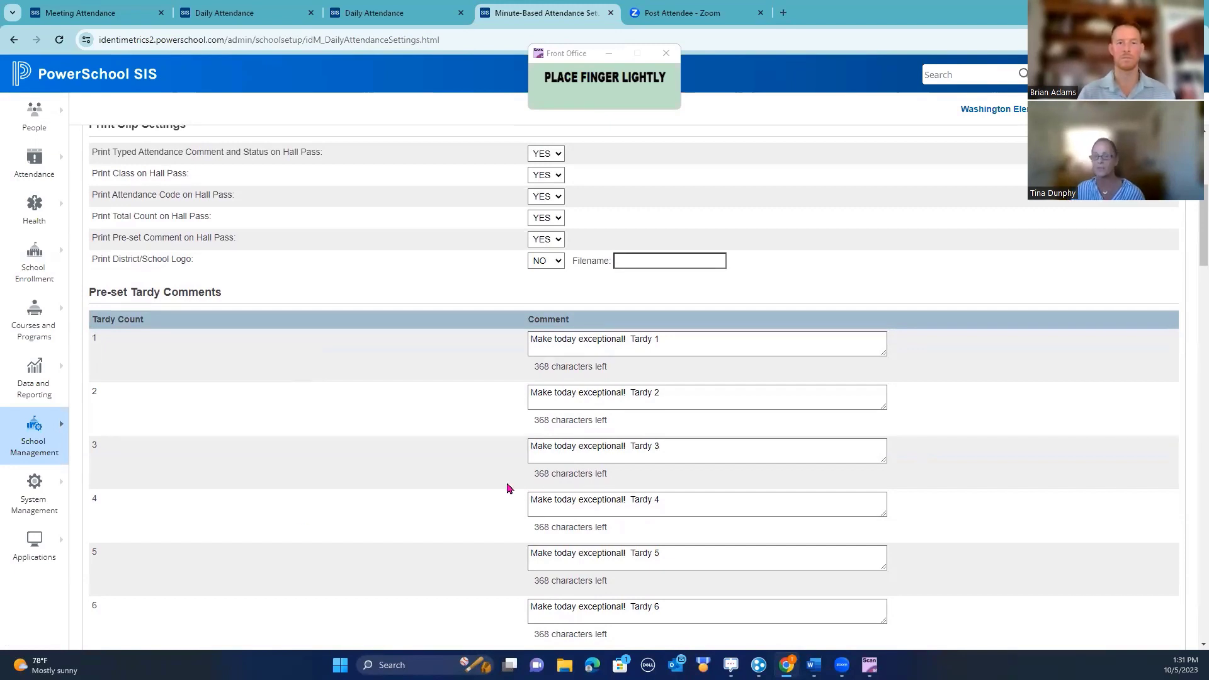
triple_click(565, 348)
key(BackSpace)
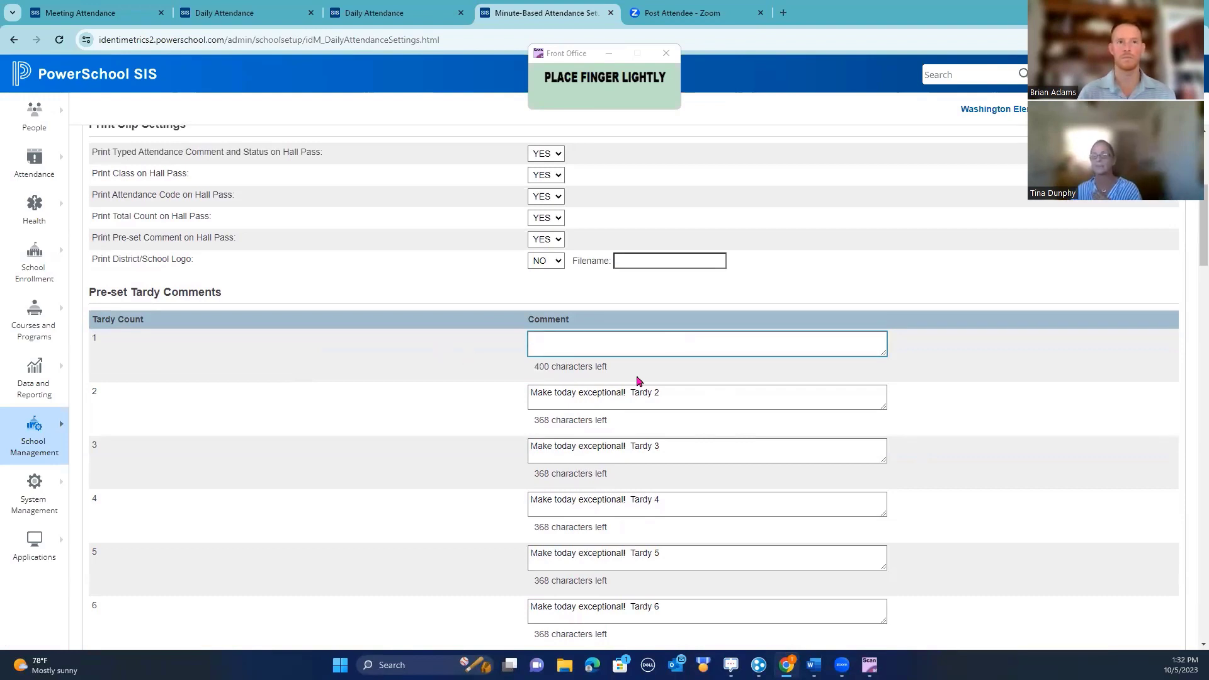
click(44, 440)
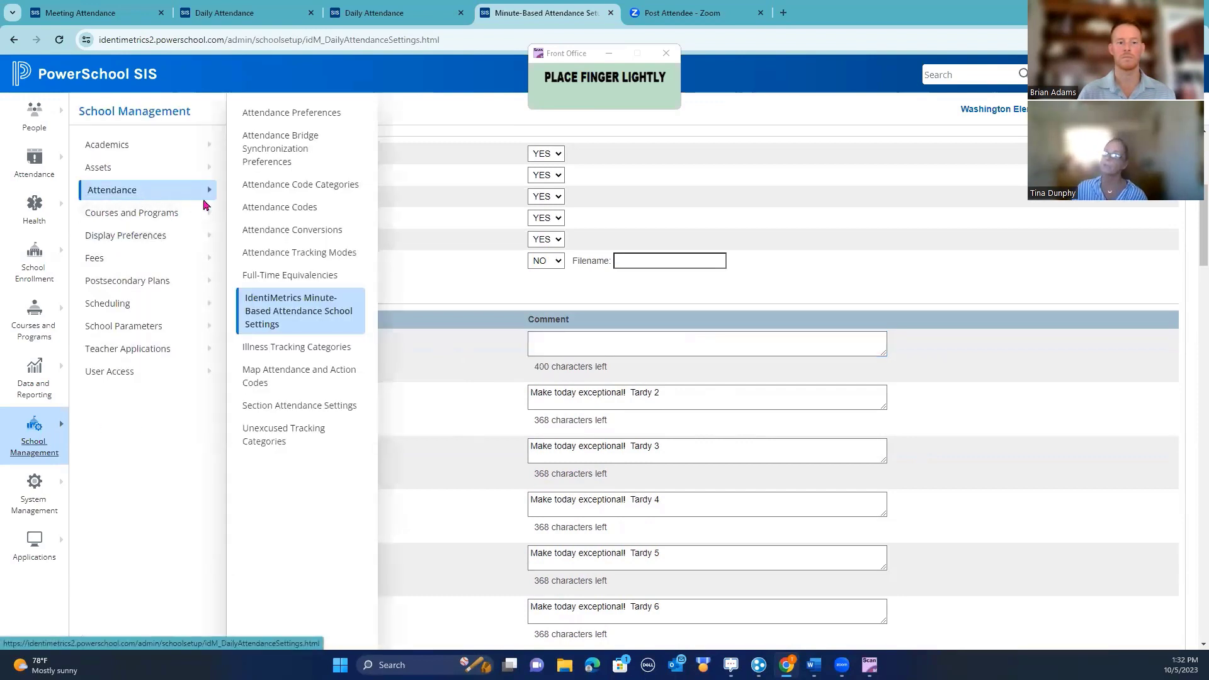
click(255, 208)
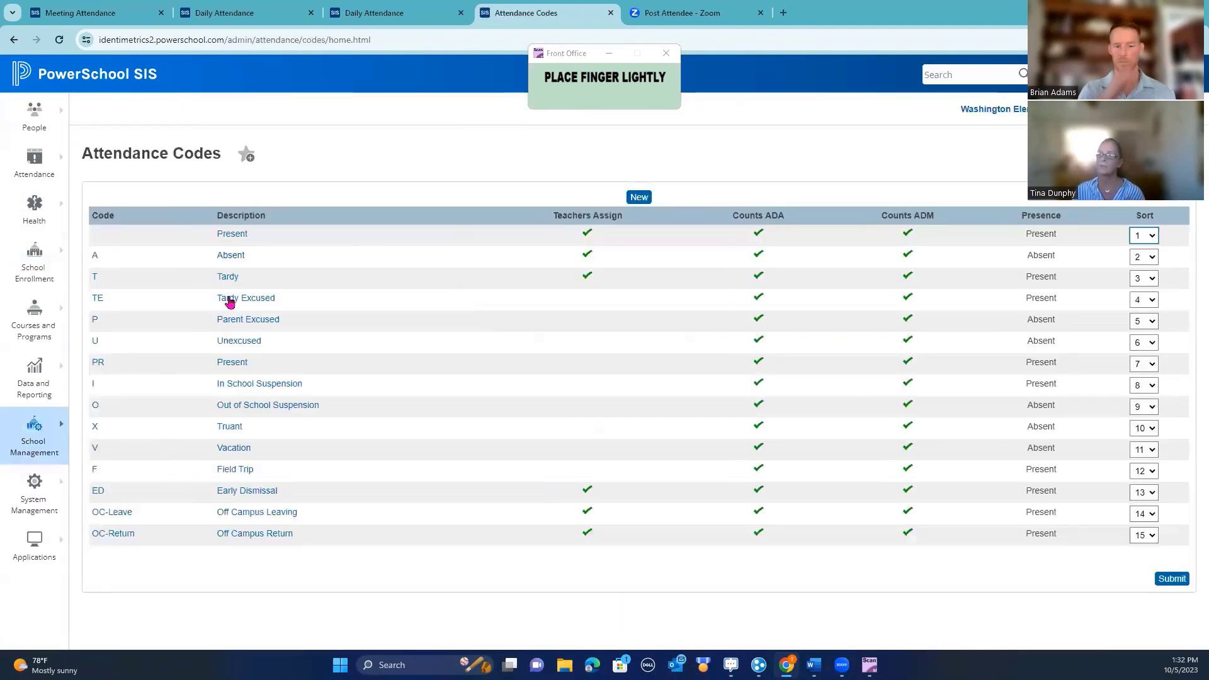
Review the TE Tardy Excused code (Tardy category, Plan B clock-in, hall passes on) and return to the codes list
click(240, 305)
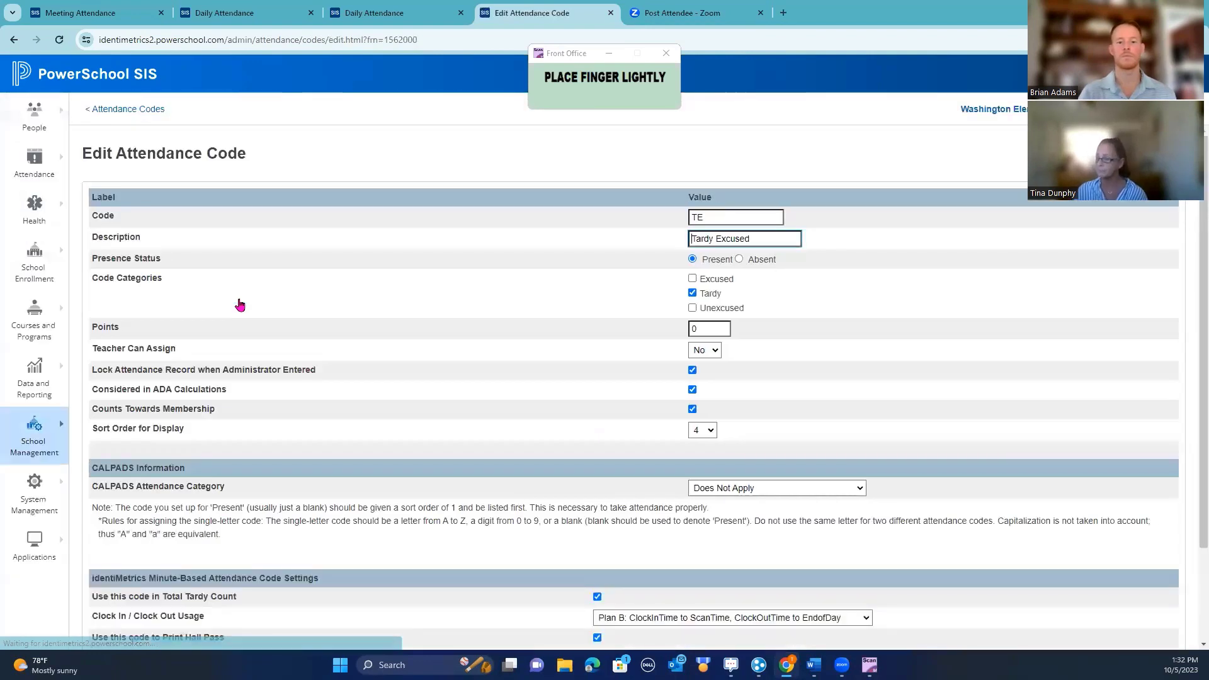
scroll(1081, 515, down, 3)
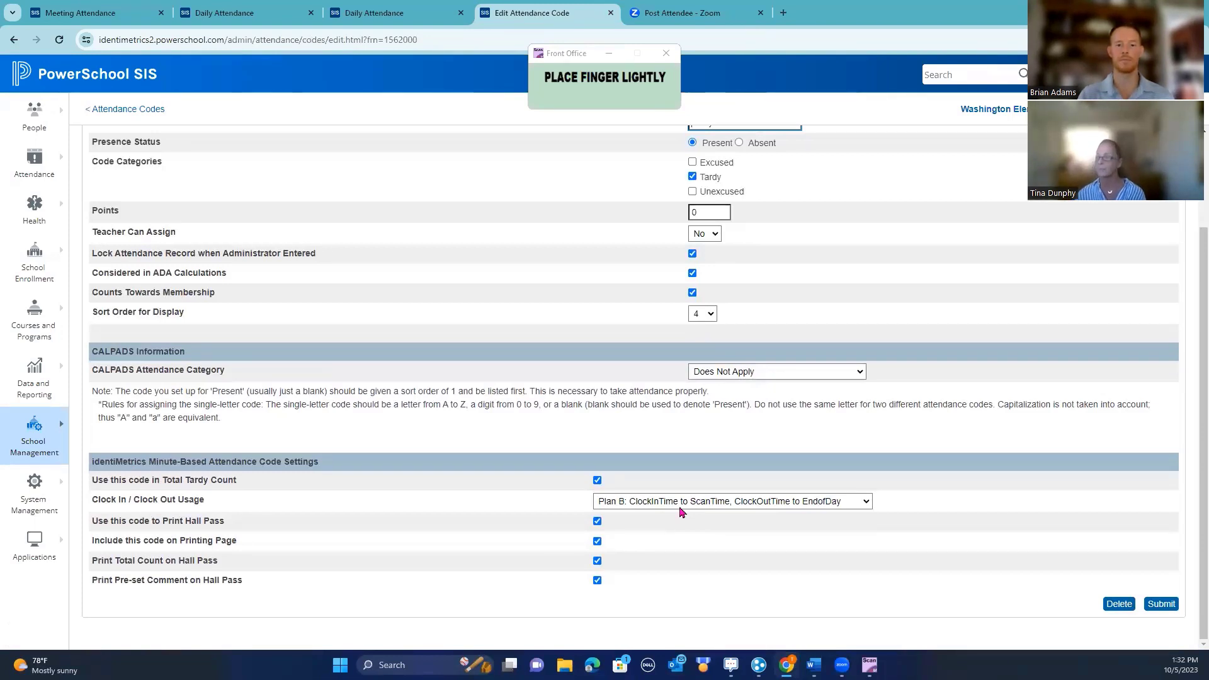
scroll(213, 172, up, 3)
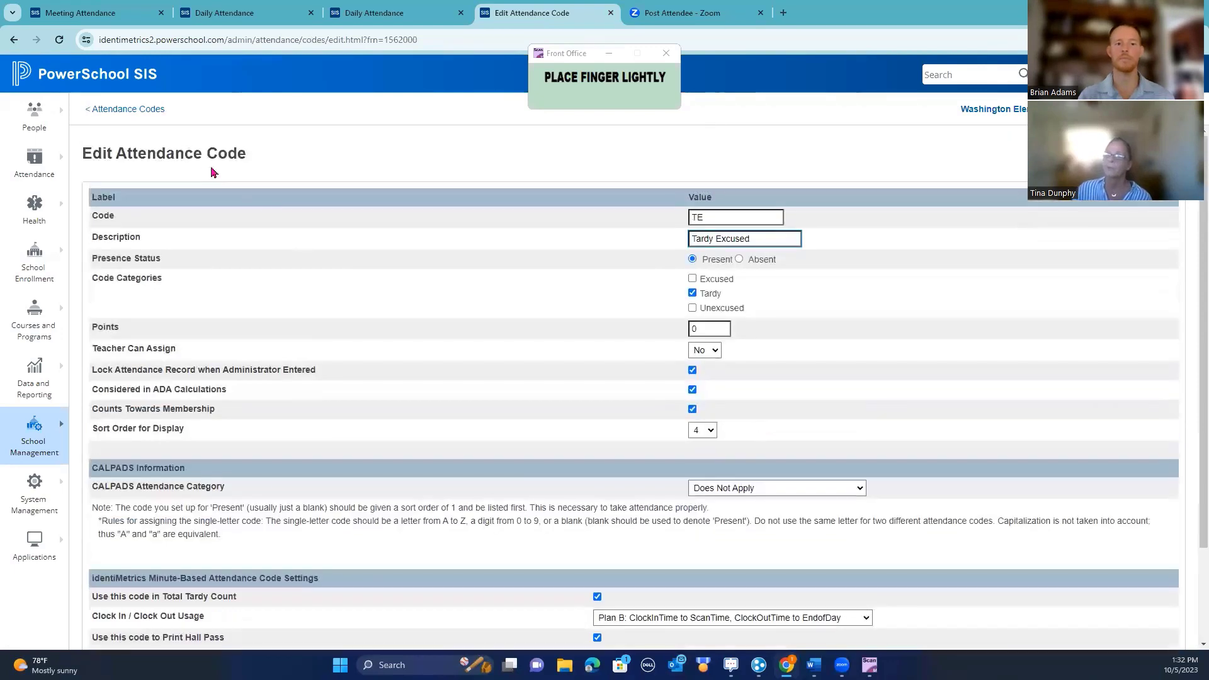
click(145, 112)
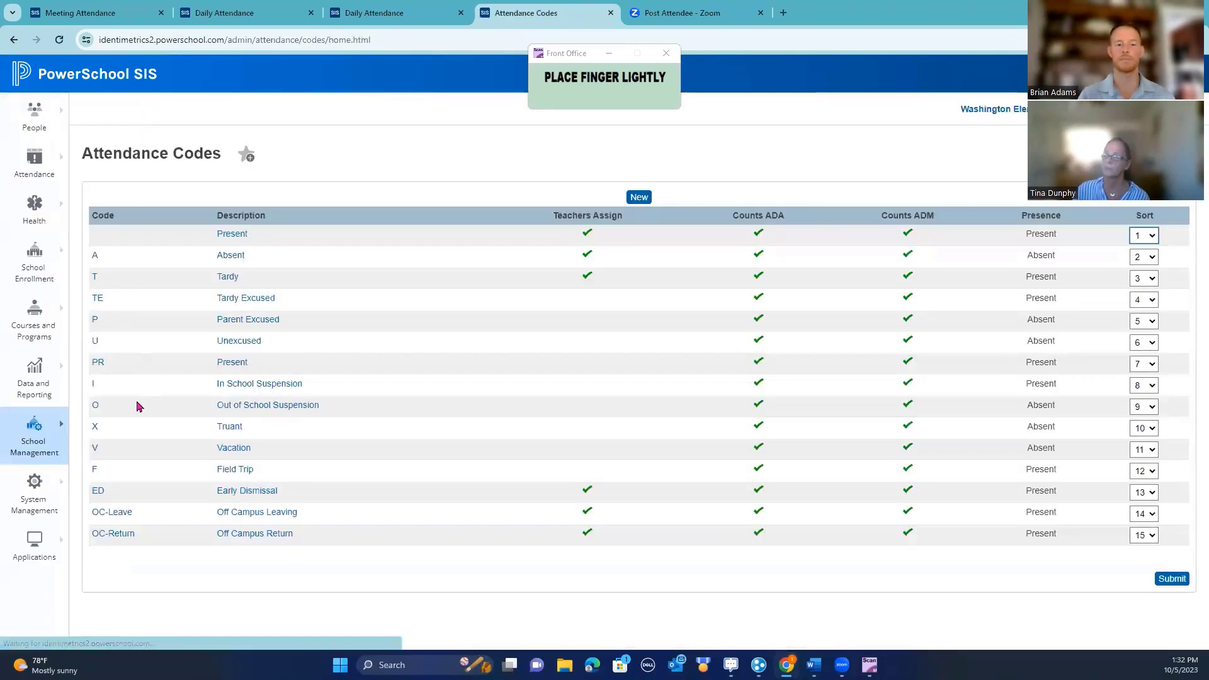
Check the Early Dismissal code's clock in / clock out plan (Plan C), then return to the Start Page
click(235, 493)
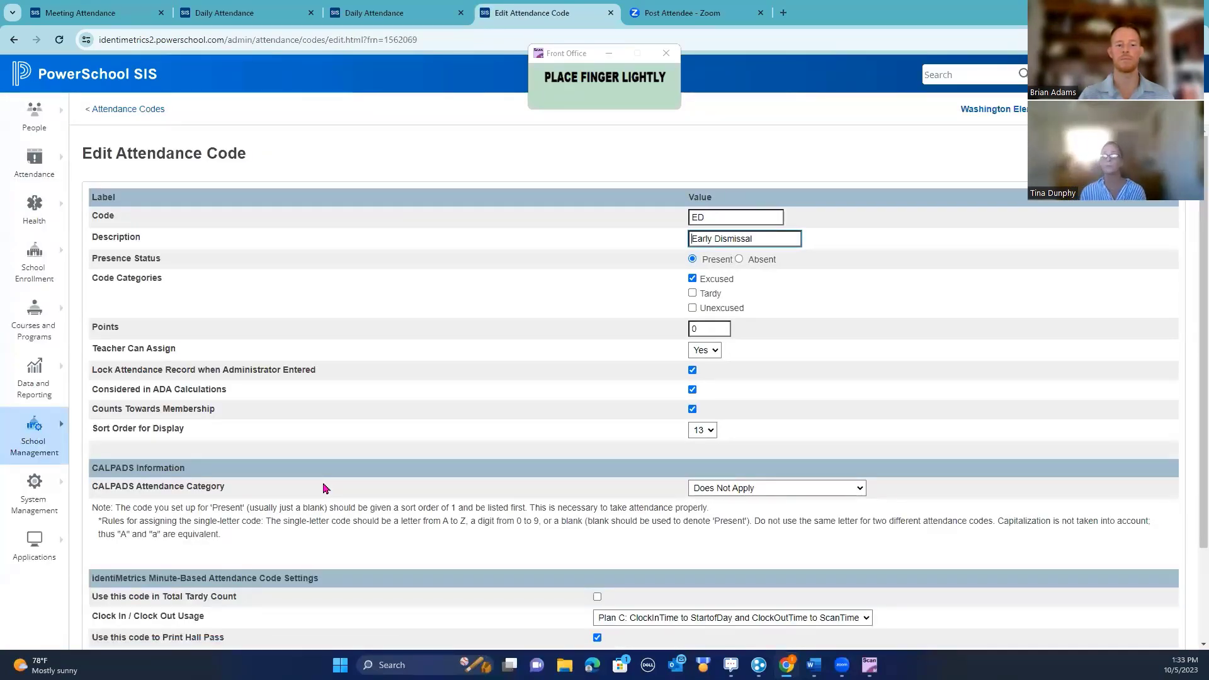
scroll(559, 357, down, 2)
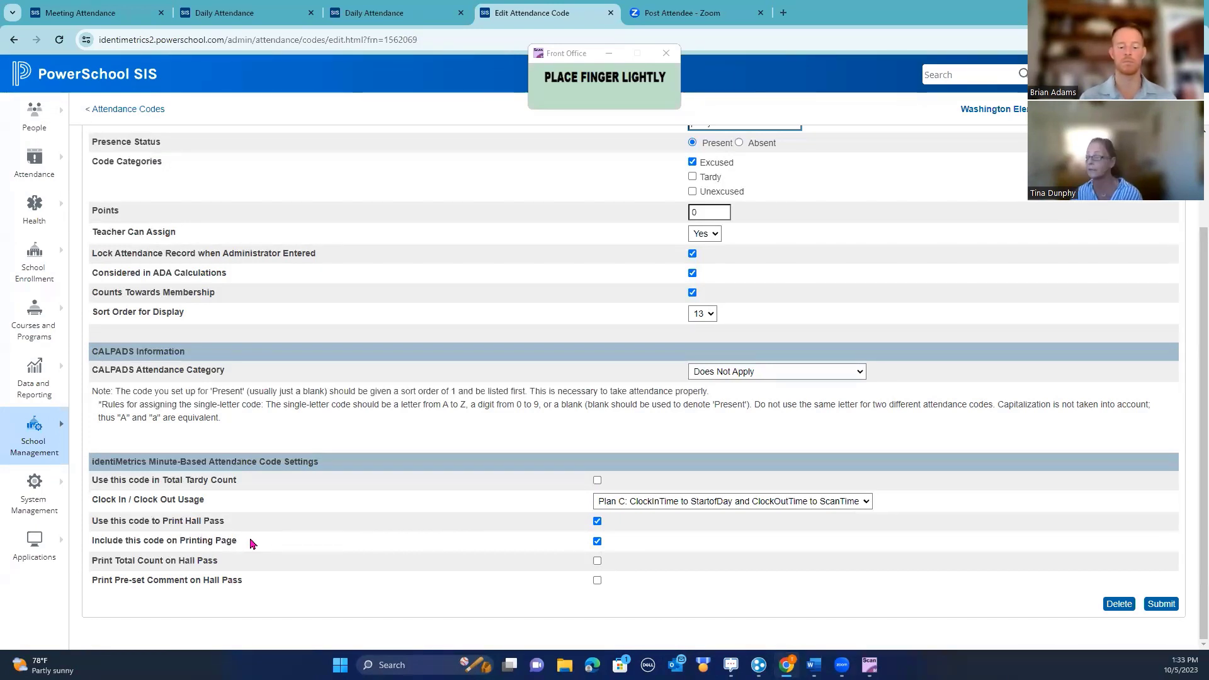
click(866, 503)
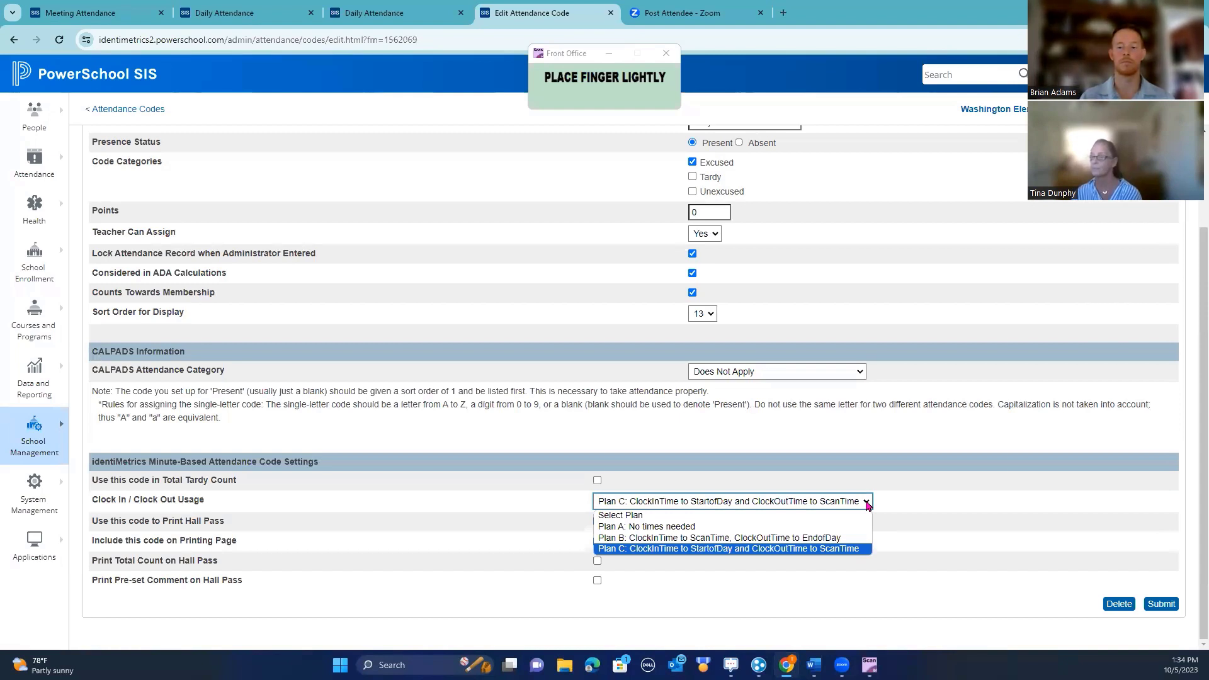
click(21, 75)
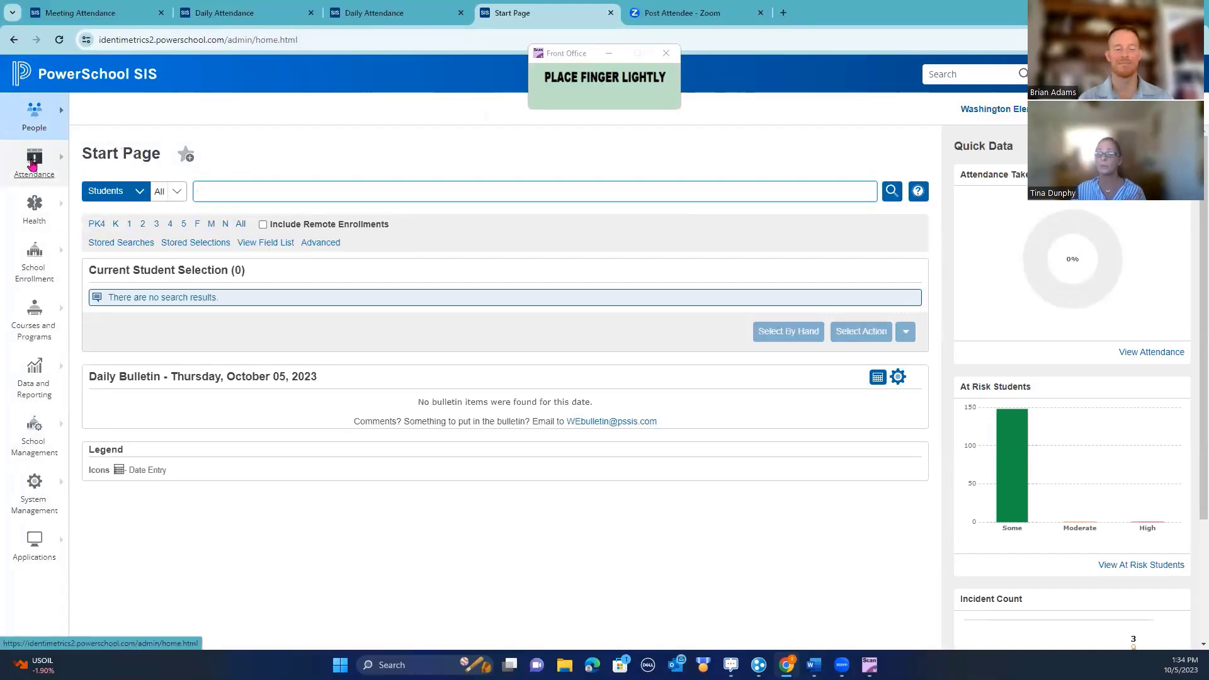
Open the All Scan Listing for Washington Elementary 23-24 S1, showing 94 scans
click(34, 165)
click(91, 205)
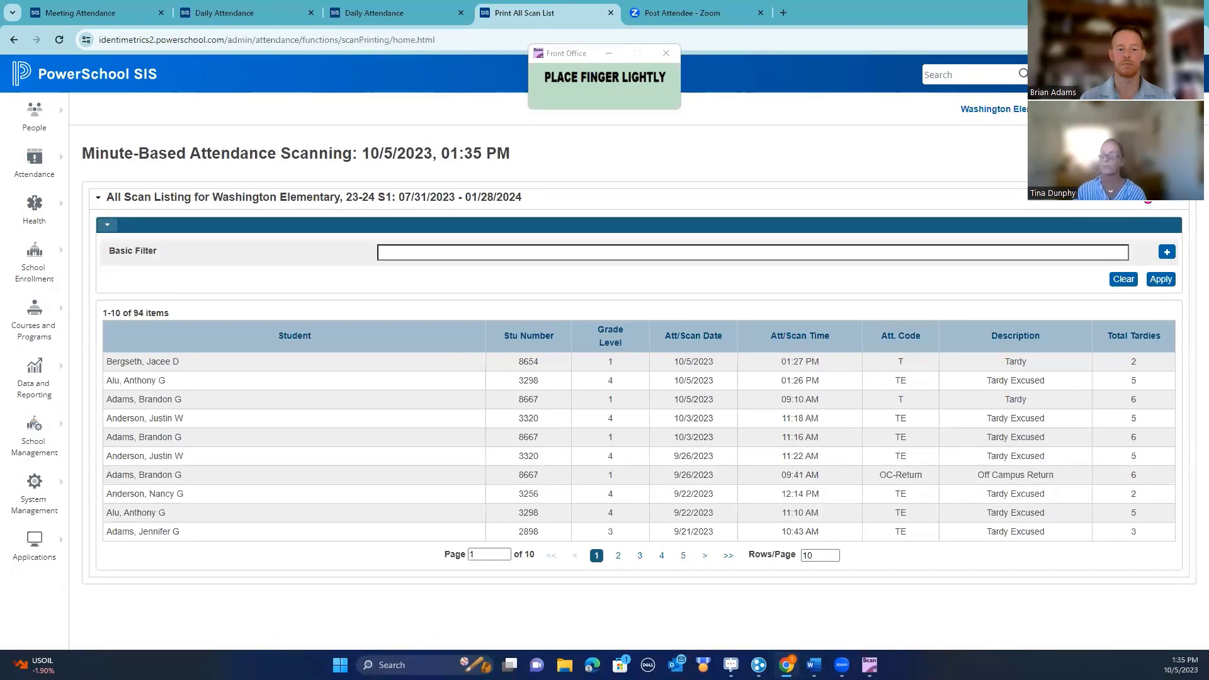
Add filter rows for each column of the scan listing, then return to the Start Page
click(1165, 254)
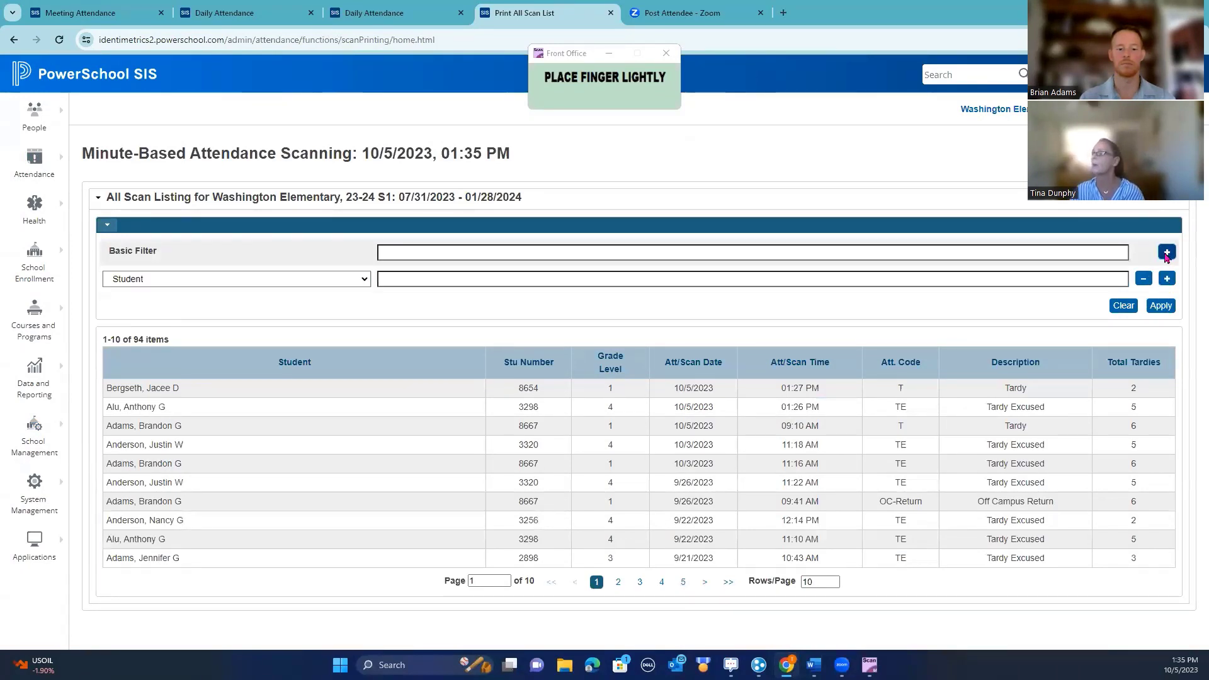
click(1165, 255)
click(1164, 255)
click(1163, 255)
click(1163, 256)
click(1162, 256)
click(1163, 256)
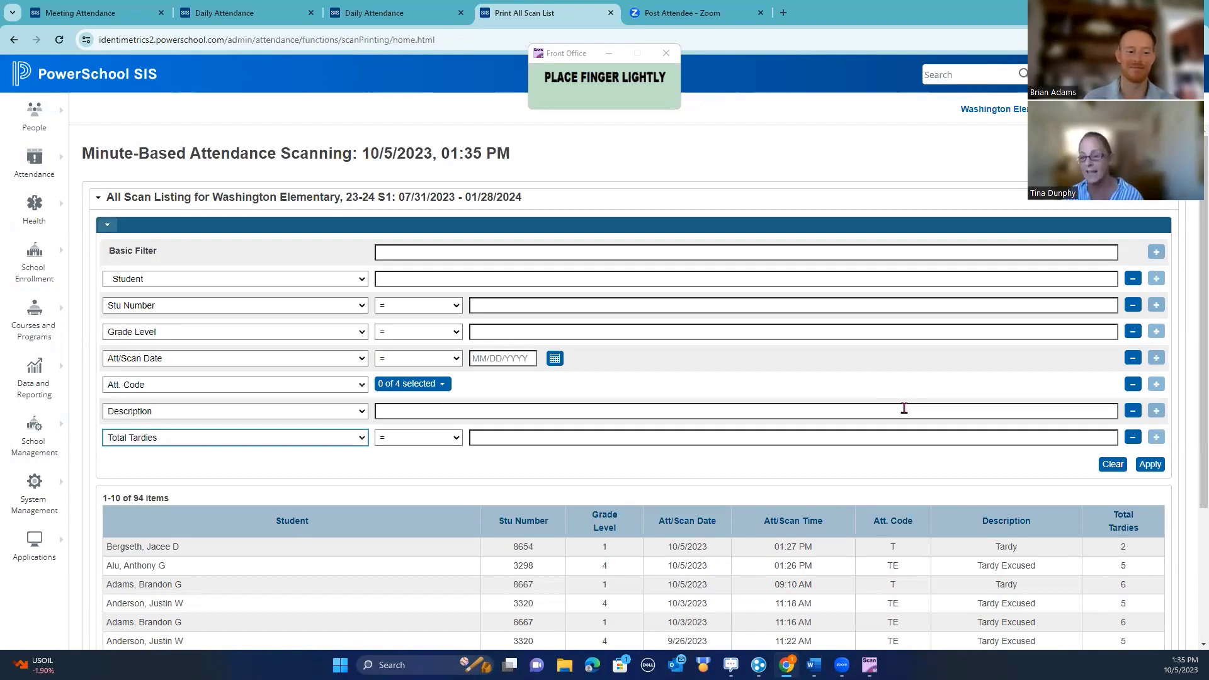
click(27, 83)
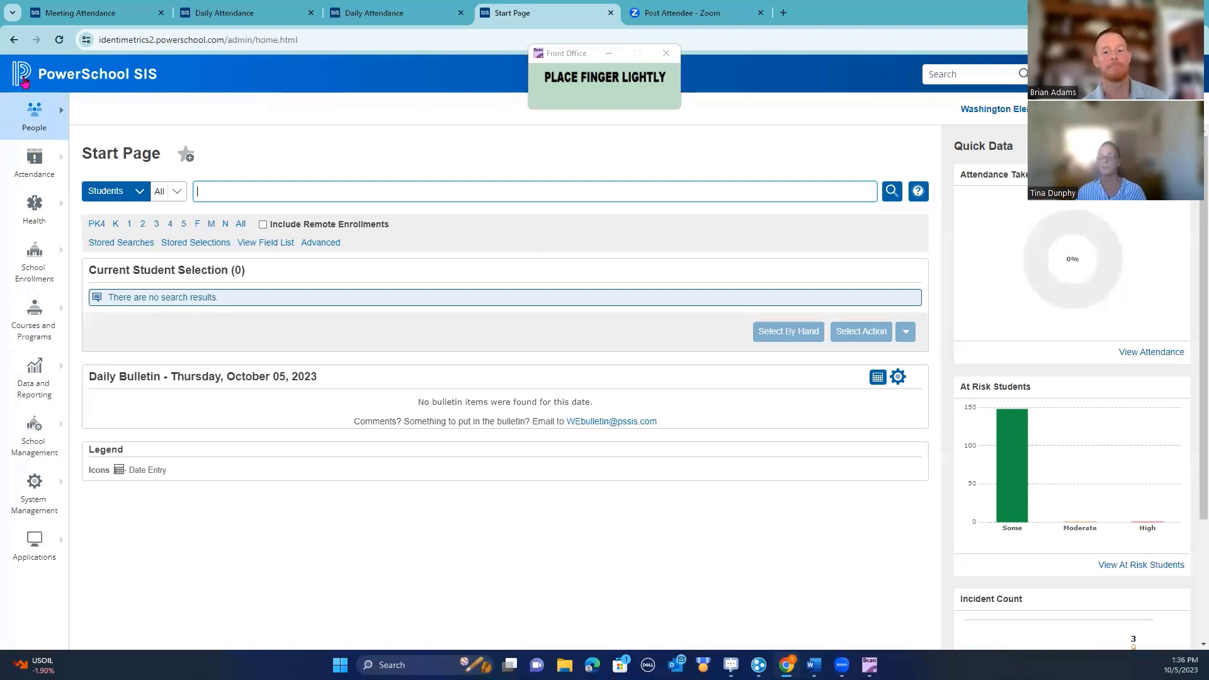
Drag the Front Office scanner window about 60 px lower on the screen
click(582, 56)
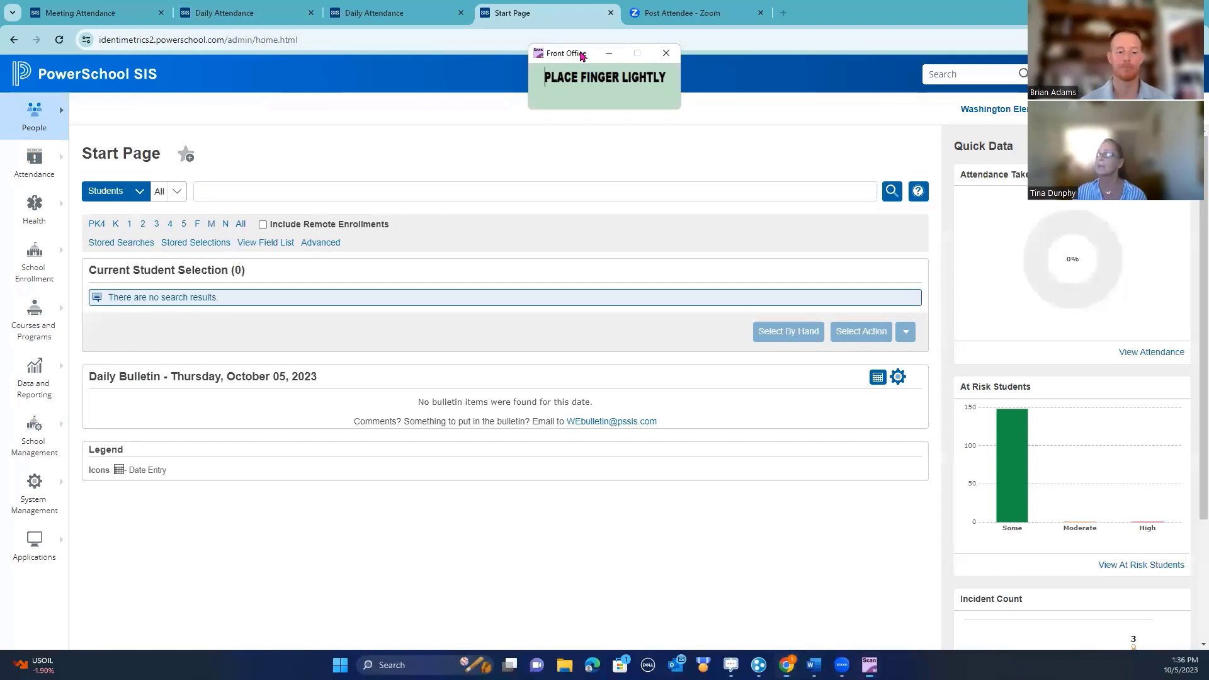
drag(583, 56, 579, 95)
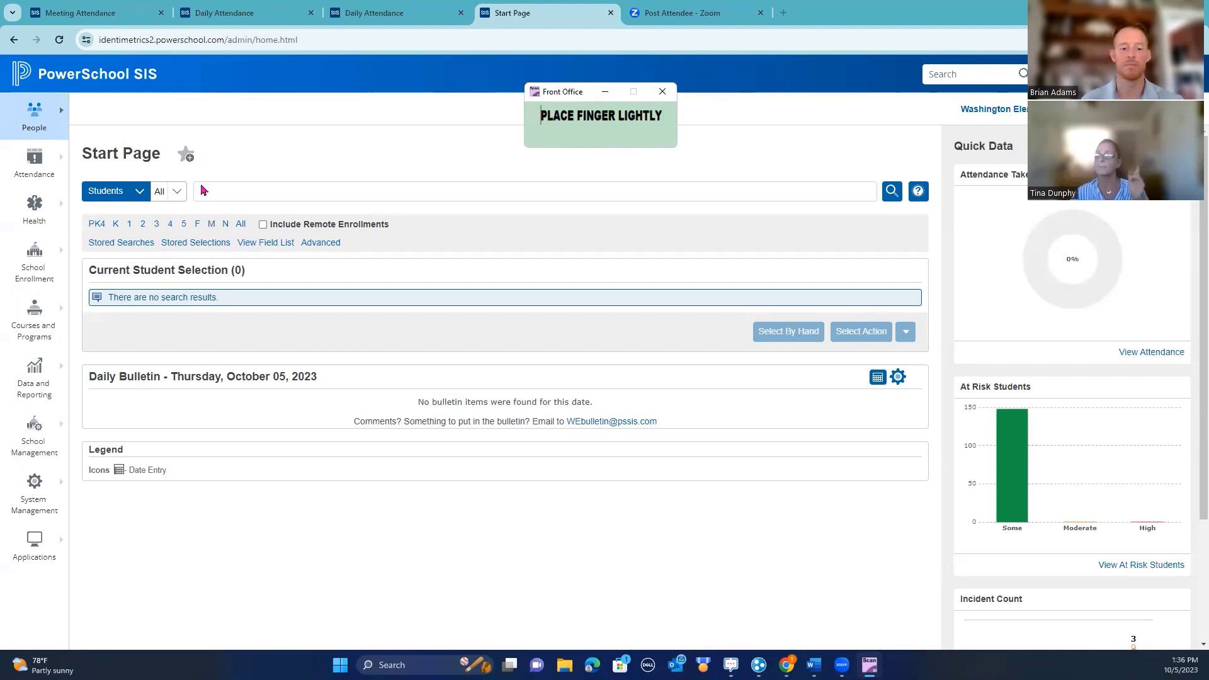
Go to Daily Attendance and switch to Minute-Based Attendance Scanning, showing the Tardy Excused scans
click(34, 165)
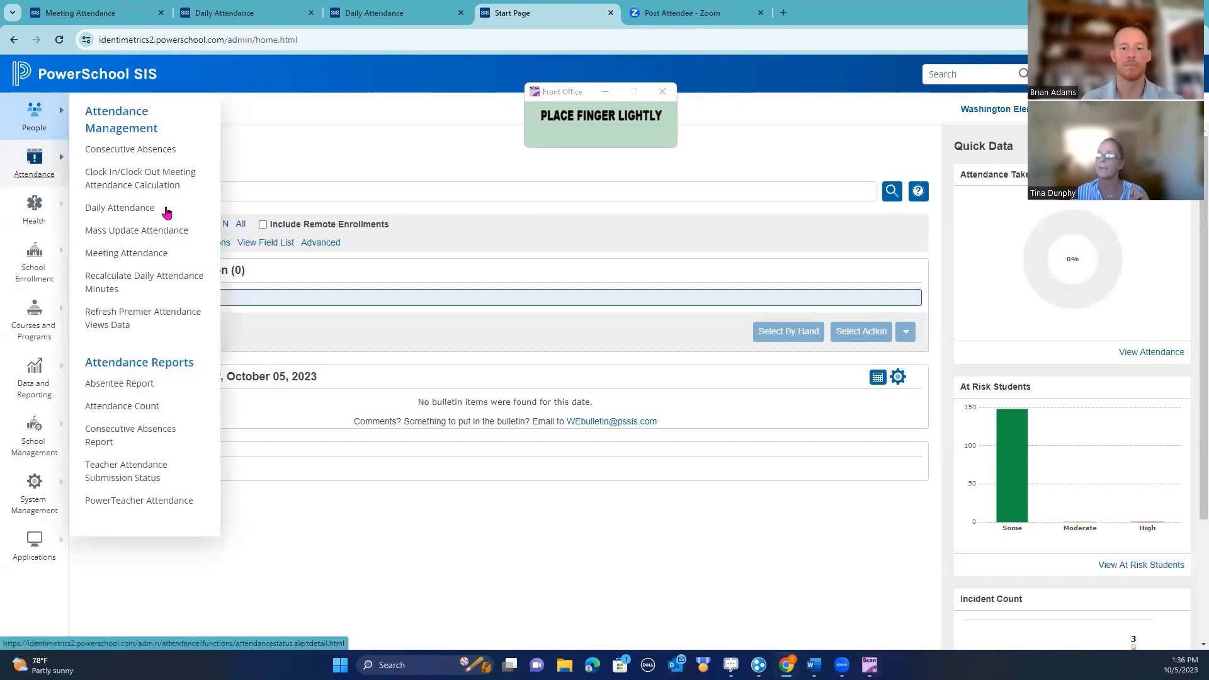
click(116, 208)
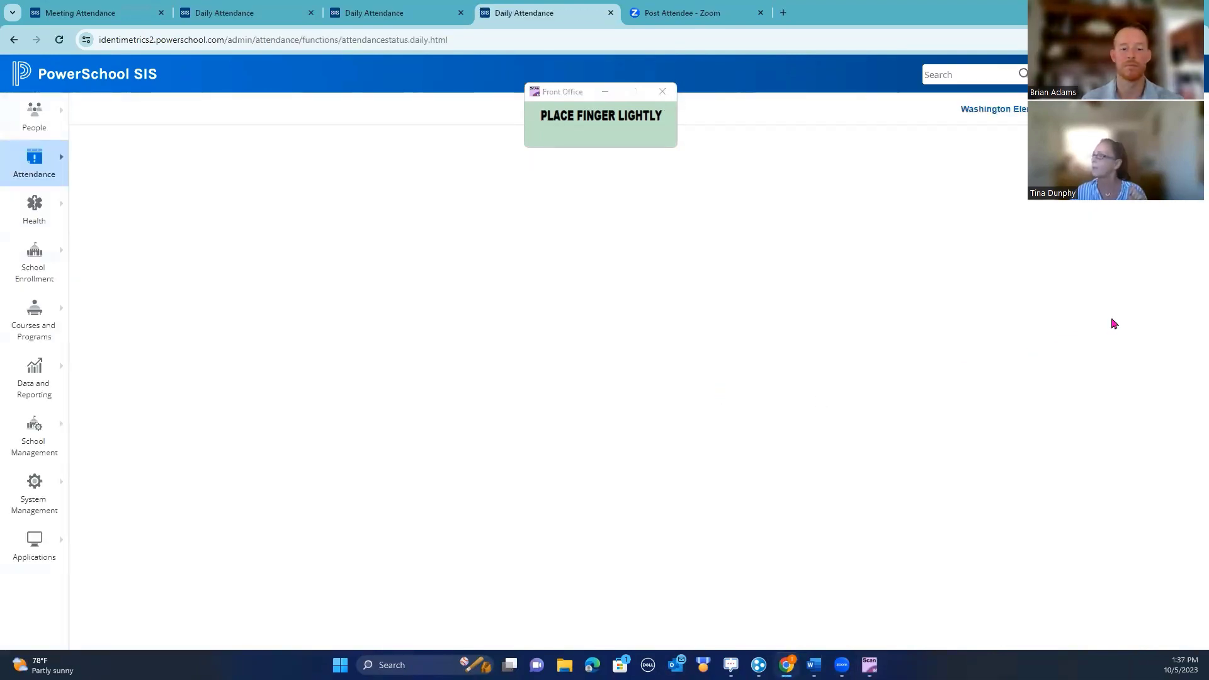
click(1051, 190)
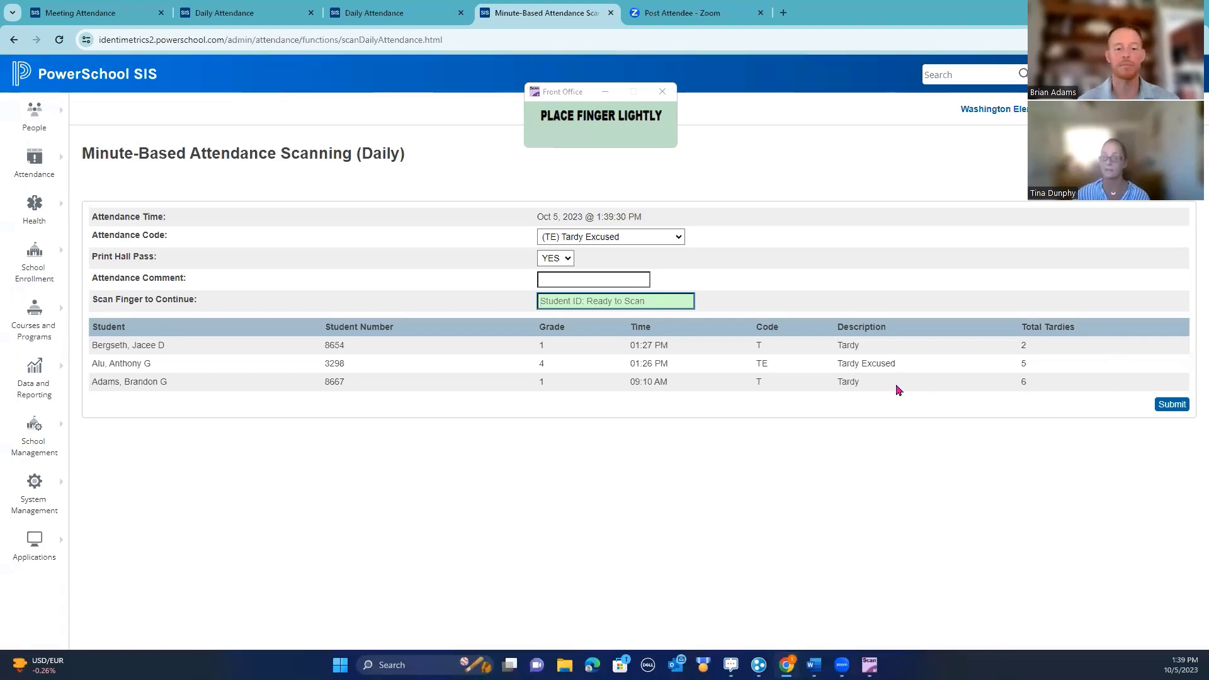
click(681, 238)
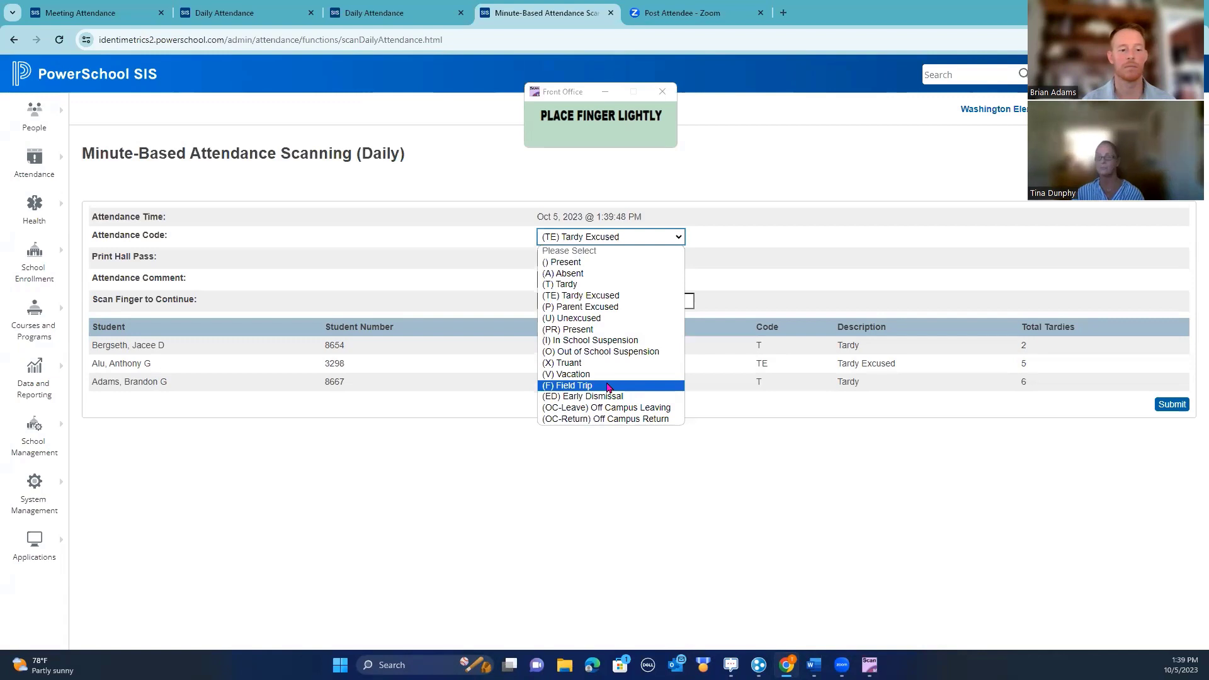
click(832, 243)
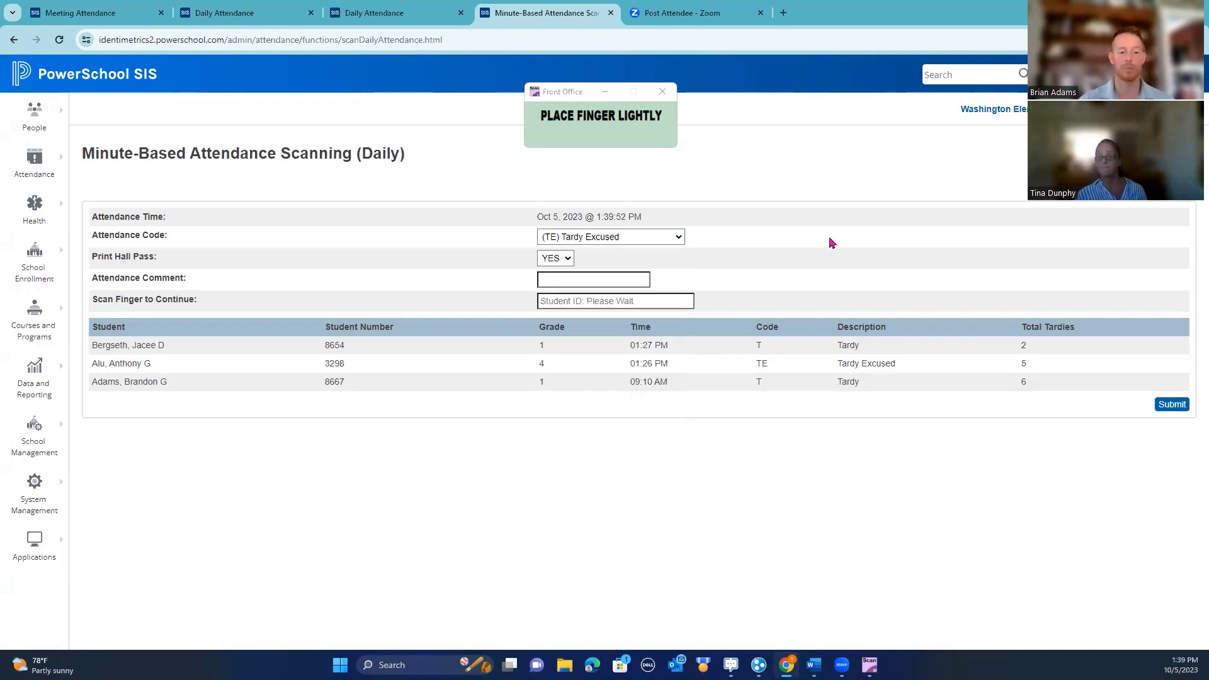